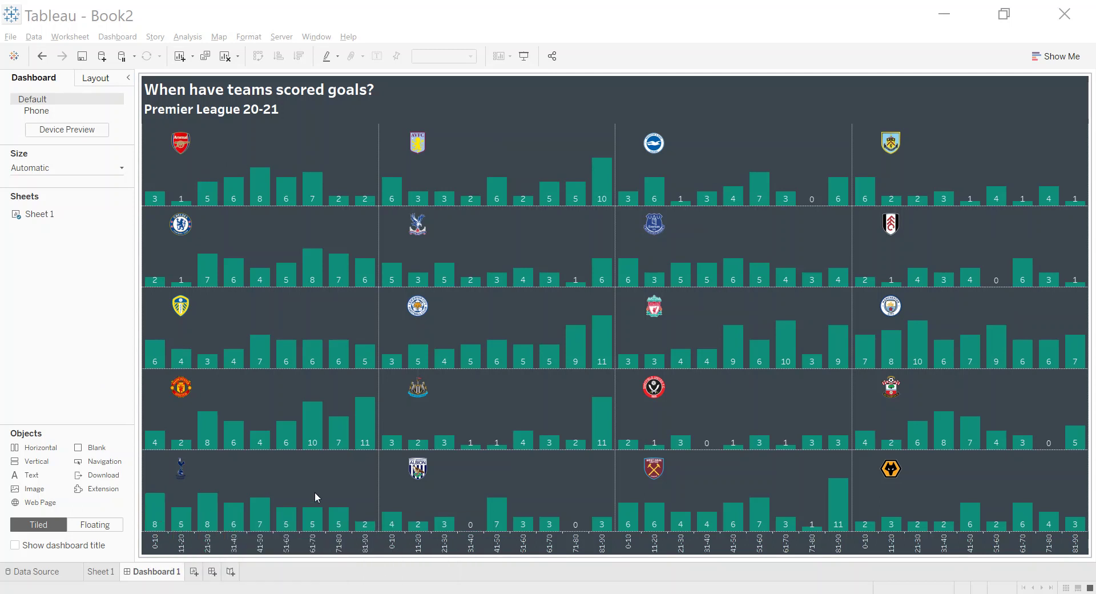
Bring up the Dunk The Data tweet with the shot-frequency-by-score chart in a maximized Firefox window
{"action": "key", "text": "alt+Tab"}
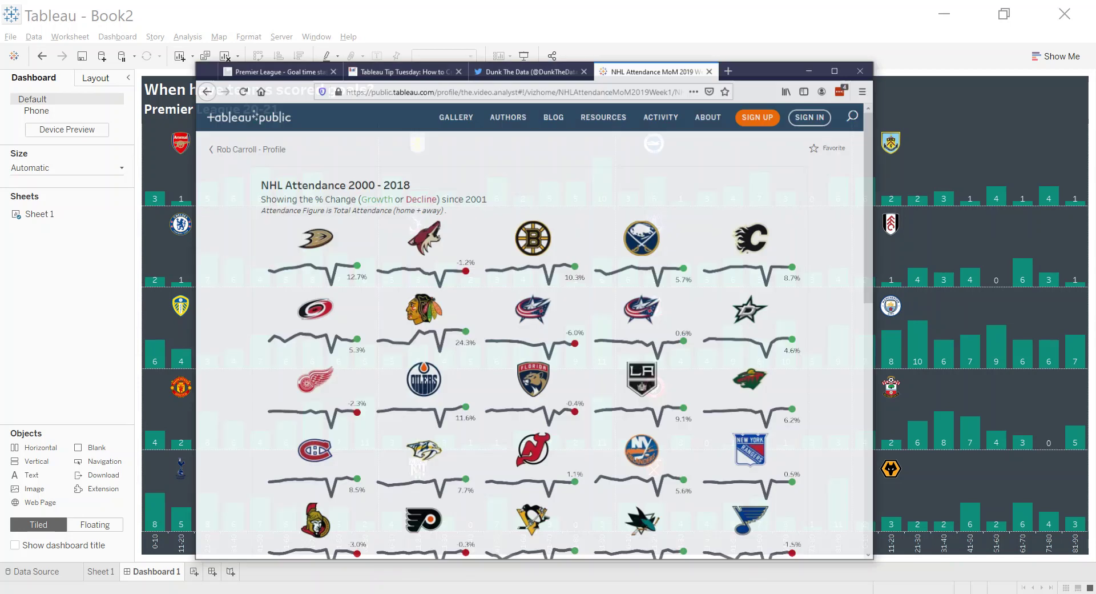
{"action": "left_click", "coordinate": [539, 59]}
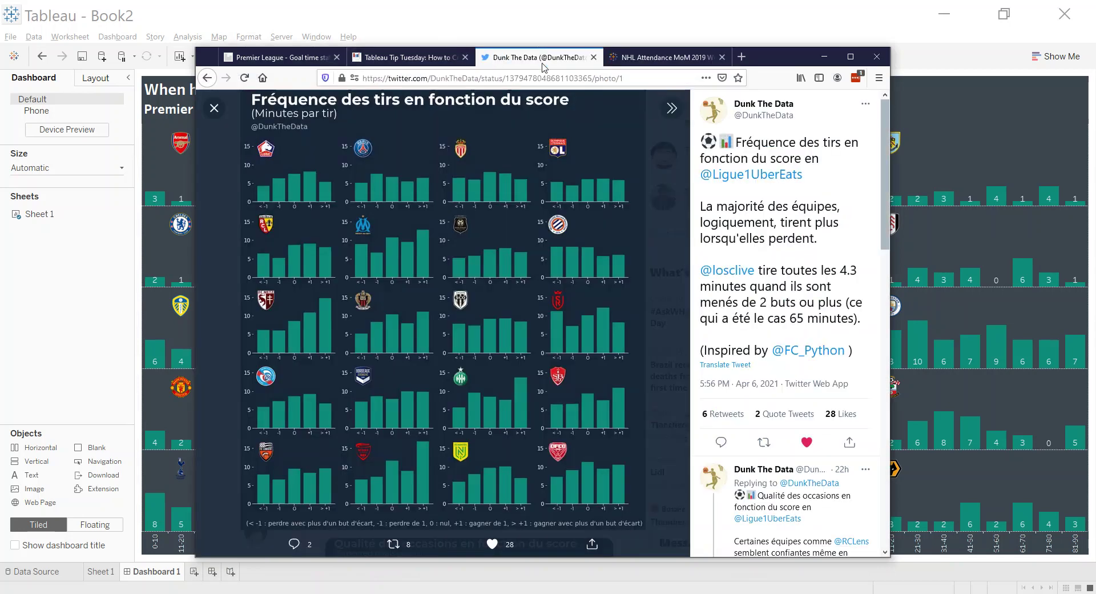
{"action": "left_click", "coordinate": [850, 56]}
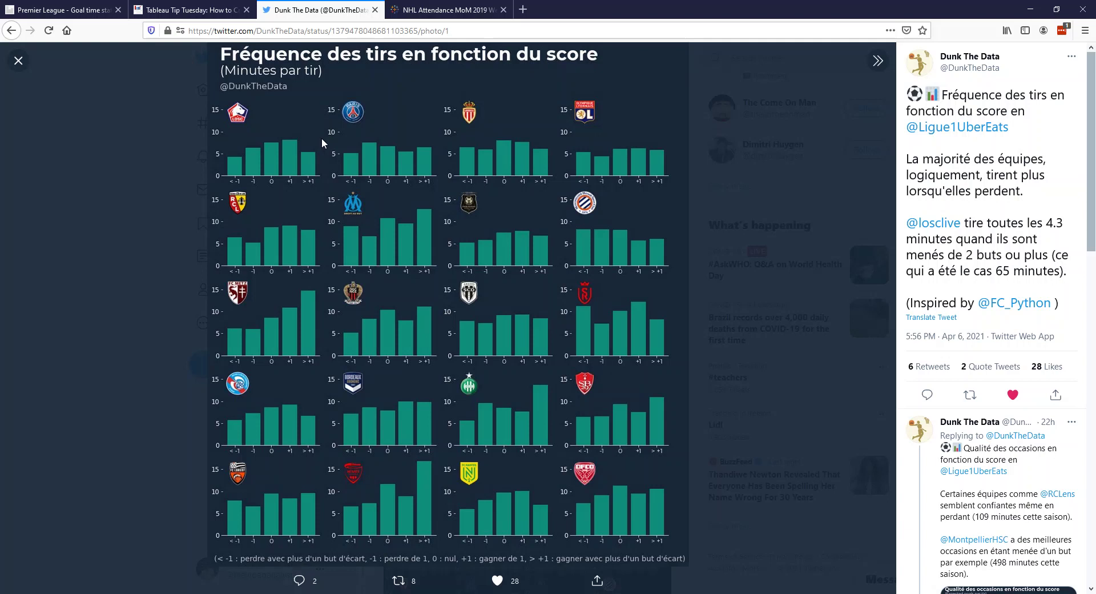
Browse the NHL Attendance 2000 - 2018 small-multiples viz and its team logos
{"action": "left_click", "coordinate": [449, 10]}
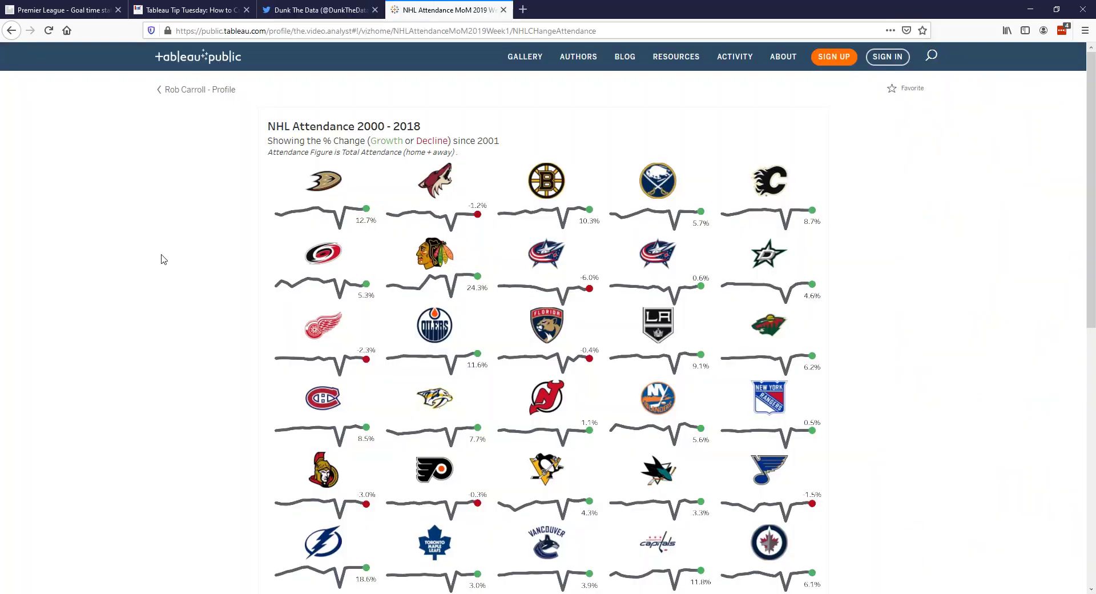
{"action": "scroll", "coordinate": [164, 260], "scroll_direction": "down", "scroll_amount": 3}
{"action": "scroll", "coordinate": [164, 260], "scroll_direction": "up", "scroll_amount": 3}
{"action": "mouse_move", "coordinate": [276, 221]}
{"action": "mouse_move", "coordinate": [319, 217]}
Find and highlight the Column Divider and Row Divider formulas in the VizWiz small multiples article
{"action": "left_click", "coordinate": [196, 9]}
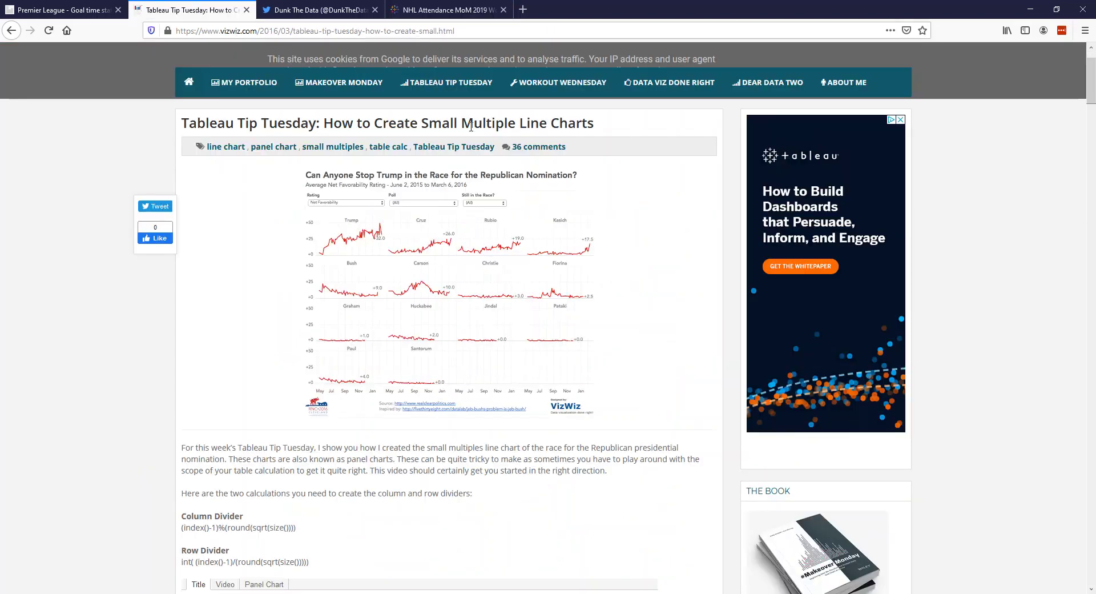
{"action": "scroll", "coordinate": [282, 258], "scroll_direction": "down", "scroll_amount": 3}
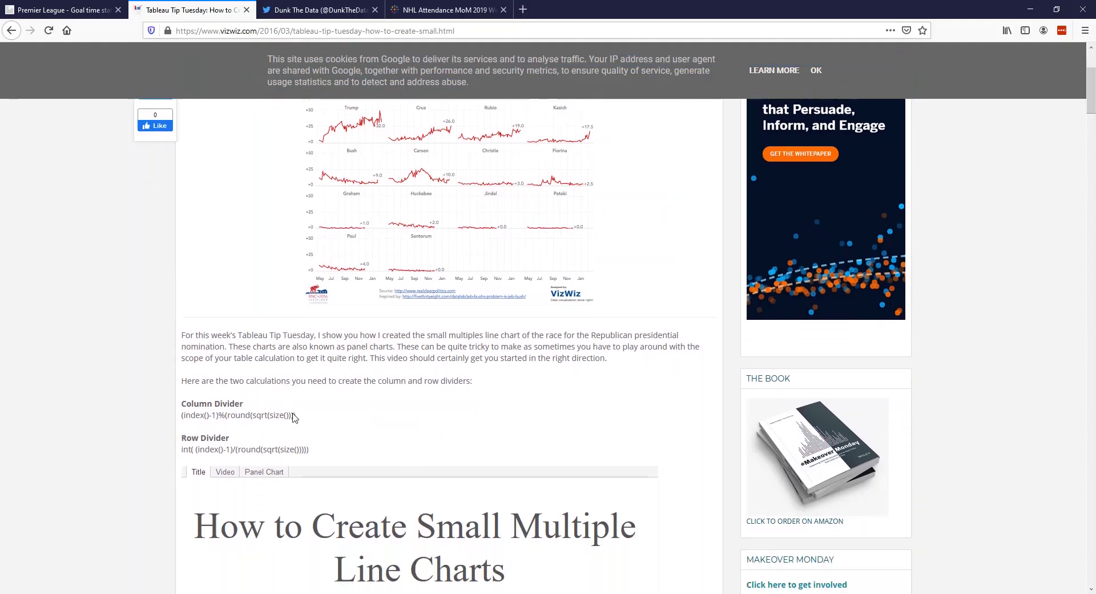
{"action": "left_click_drag", "start_coordinate": [309, 449], "coordinate": [182, 401]}
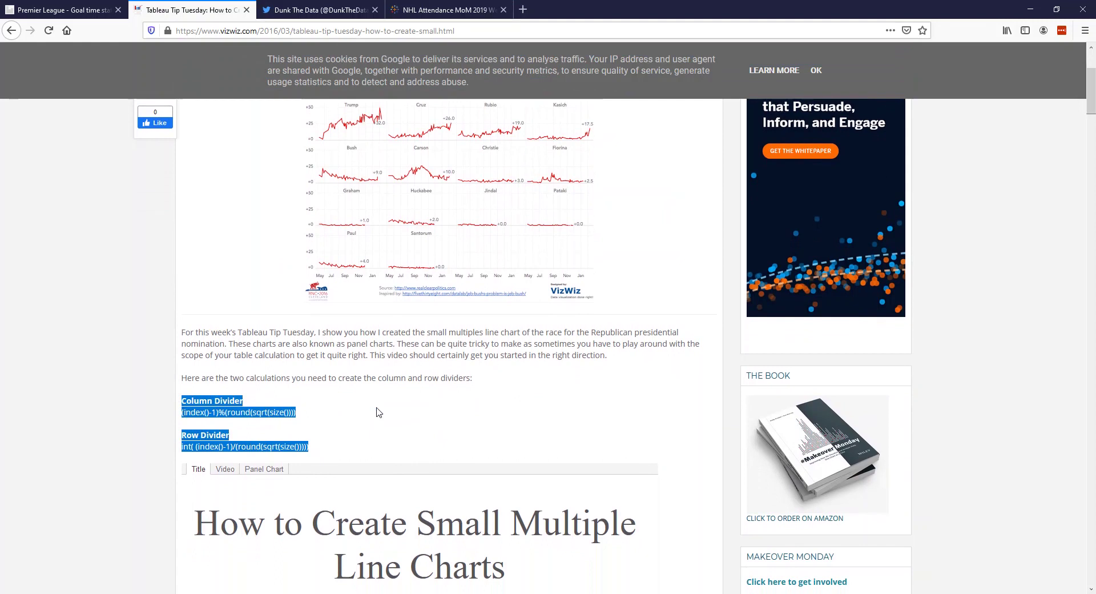
{"action": "left_click", "coordinate": [342, 424]}
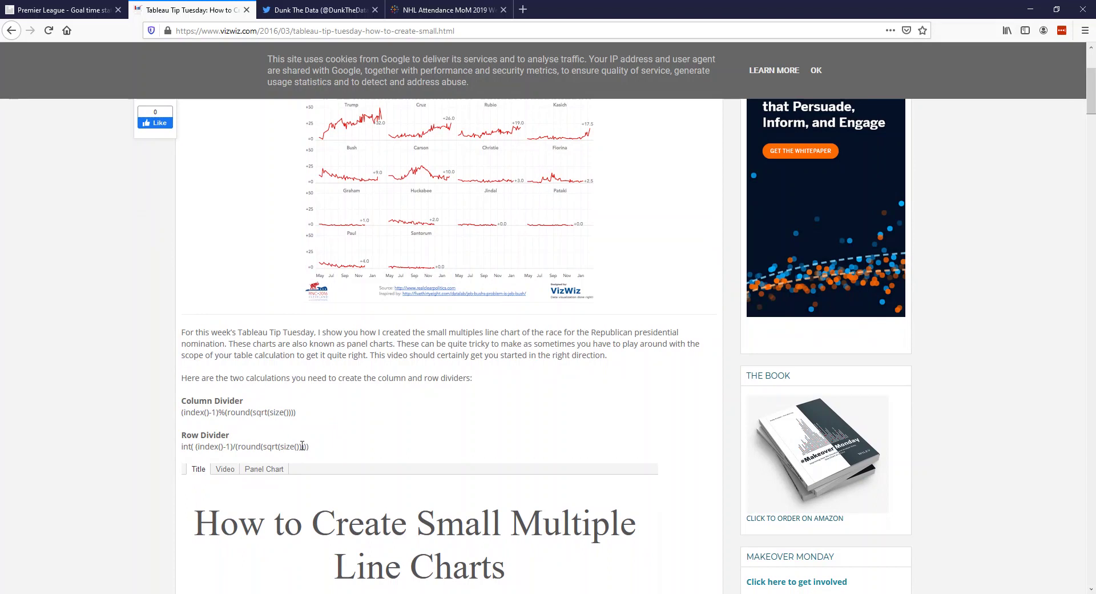
{"action": "scroll", "coordinate": [366, 407], "scroll_direction": "down", "scroll_amount": 4}
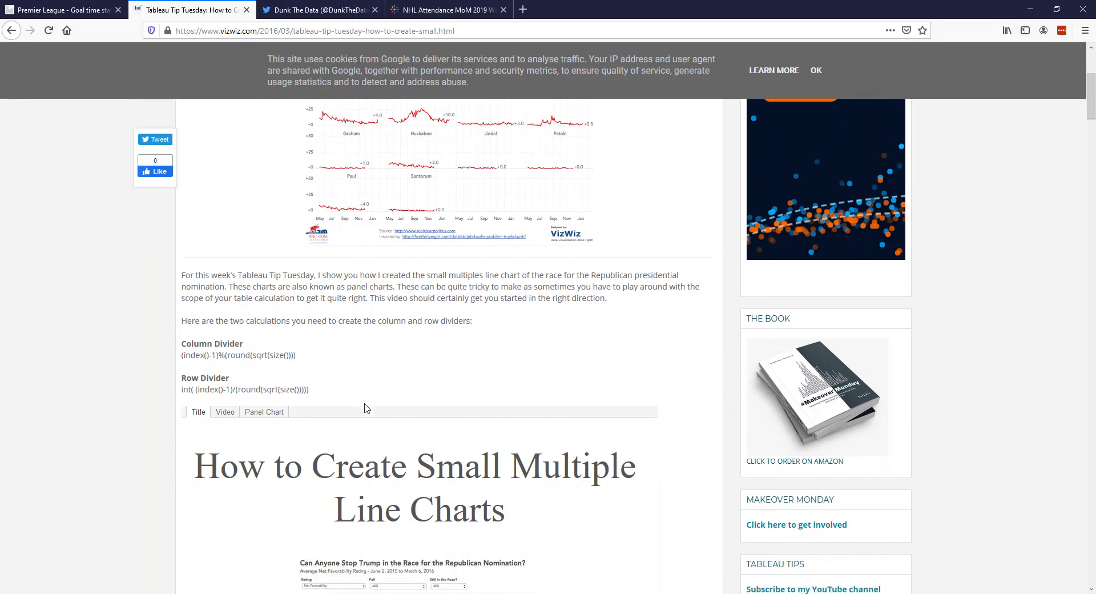
{"action": "scroll", "coordinate": [366, 408], "scroll_direction": "up", "scroll_amount": 7}
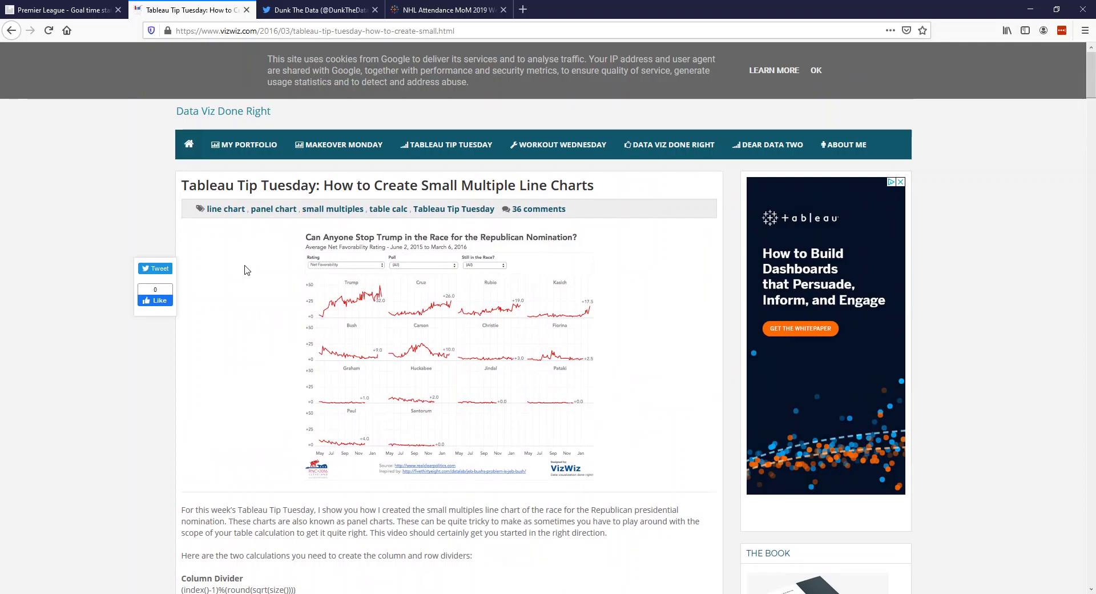
Scroll through SoccerSTATS.com's Premier League tables of goals per 15-minute segment for each team
{"action": "left_click", "coordinate": [73, 11]}
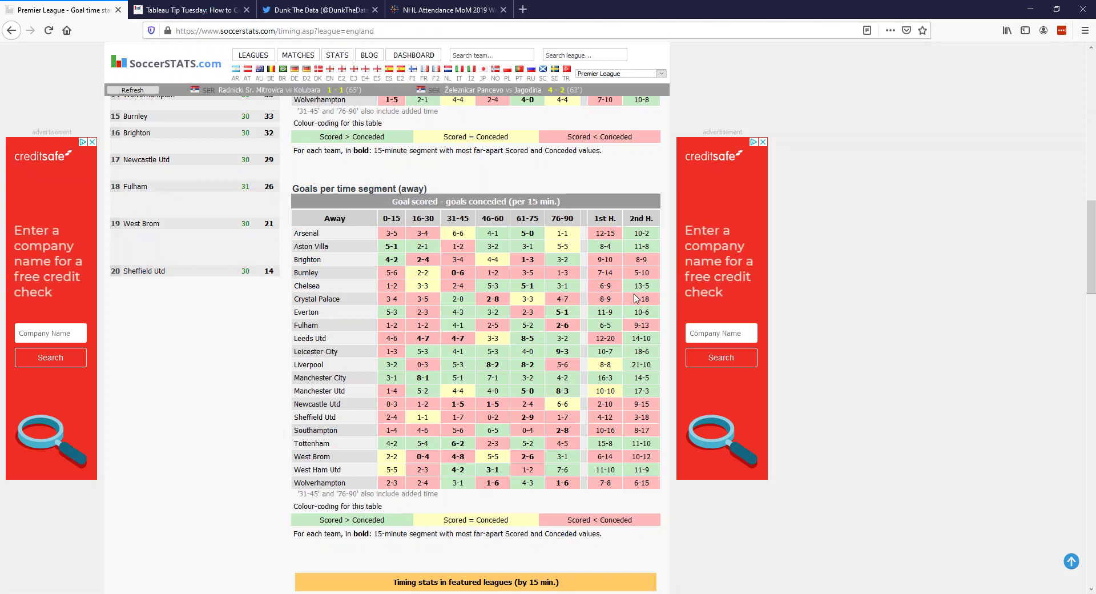
{"action": "scroll", "coordinate": [635, 298], "scroll_direction": "down", "scroll_amount": 3}
{"action": "scroll", "coordinate": [635, 298], "scroll_direction": "down", "scroll_amount": 3}
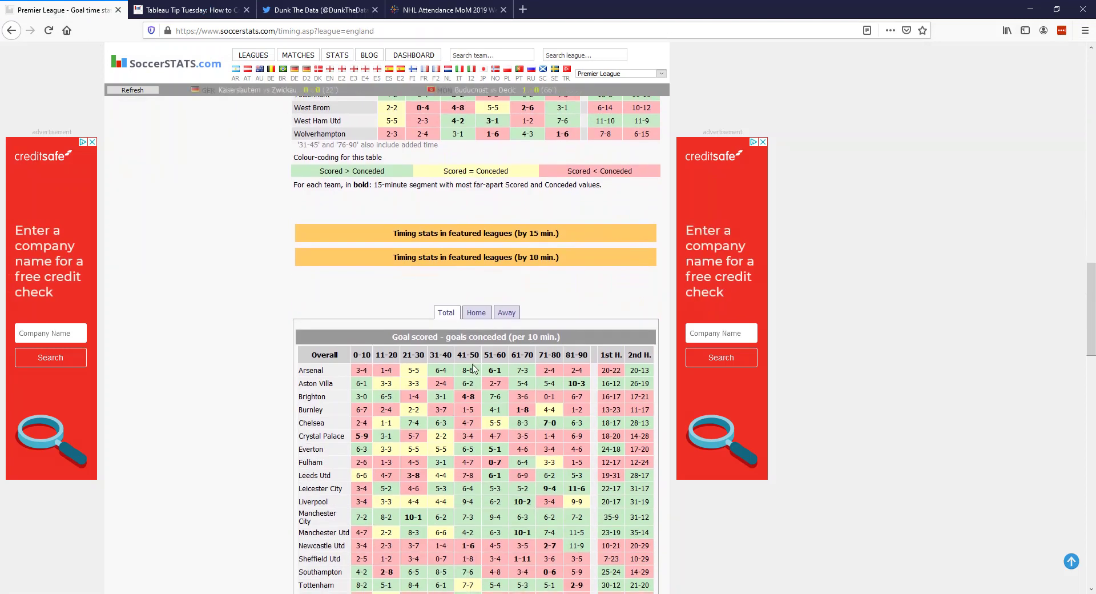
{"action": "scroll", "coordinate": [514, 353], "scroll_direction": "up", "scroll_amount": 5}
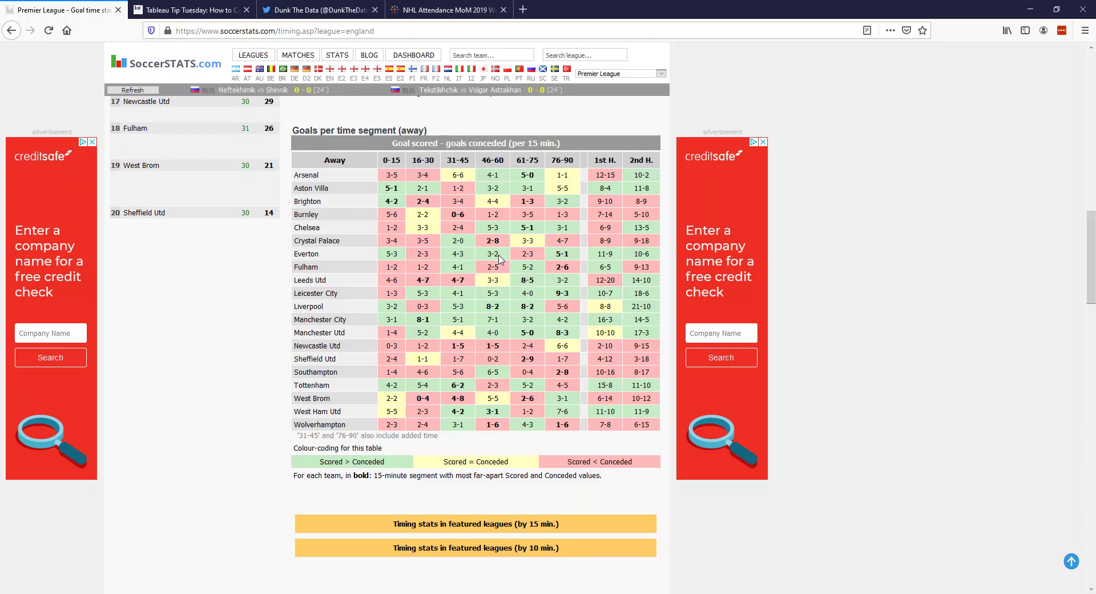
Bring Tableau's Dashboard 1 "When have teams scored goals?" Premier League 20-21 chart back into view
{"action": "key", "text": "alt+Tab"}
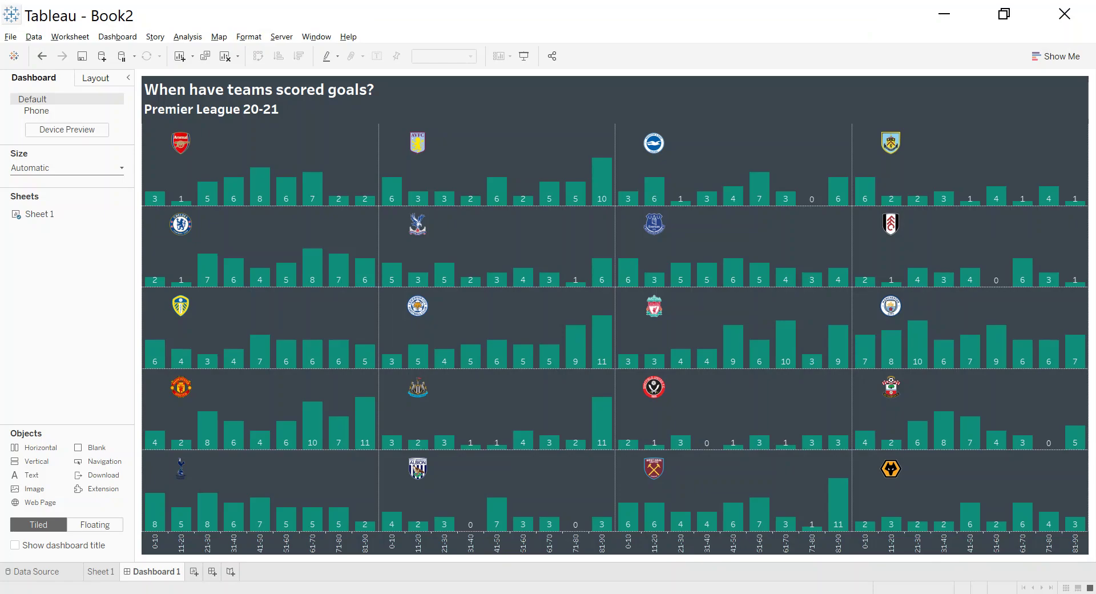
{"action": "mouse_move", "coordinate": [410, 391]}
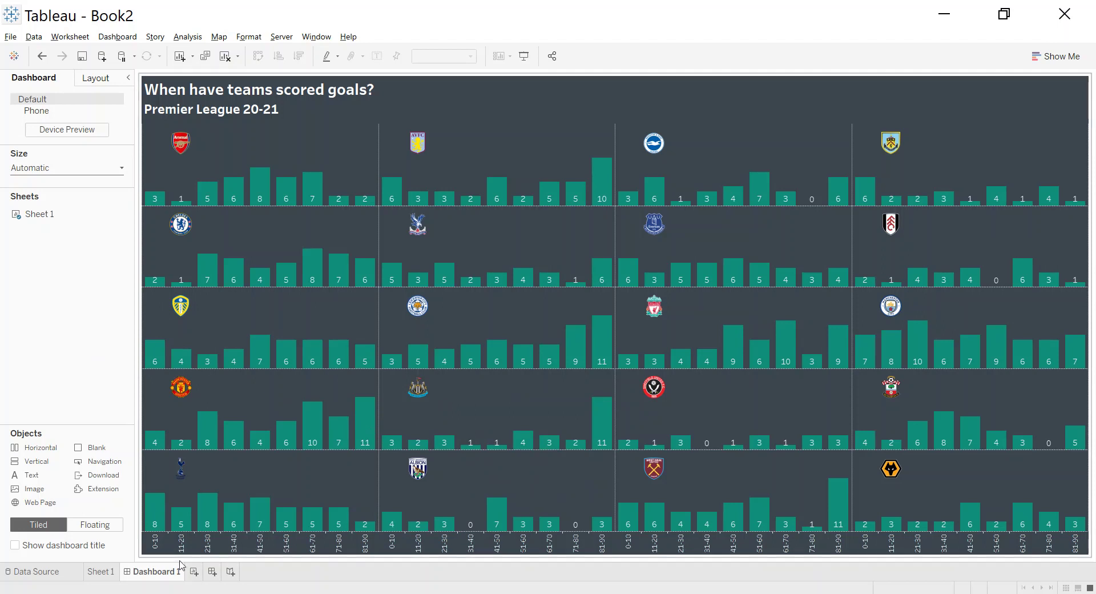
Add Sheet 2 on Timing Goals Start, check its Arsenal rows in the data preview, and return
{"action": "left_click", "coordinate": [194, 571]}
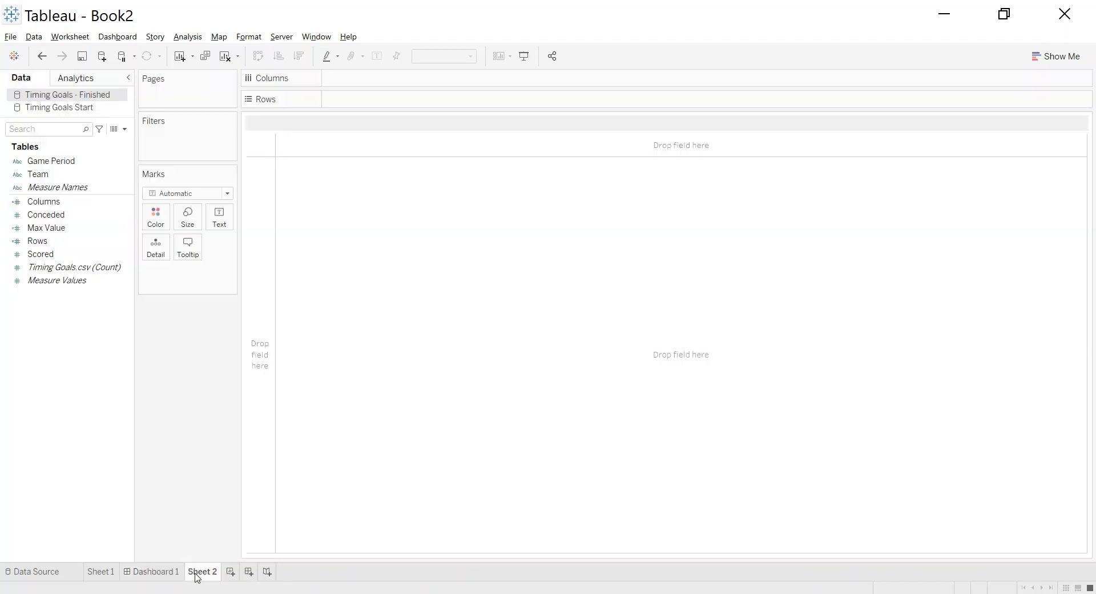
{"action": "left_click", "coordinate": [86, 108]}
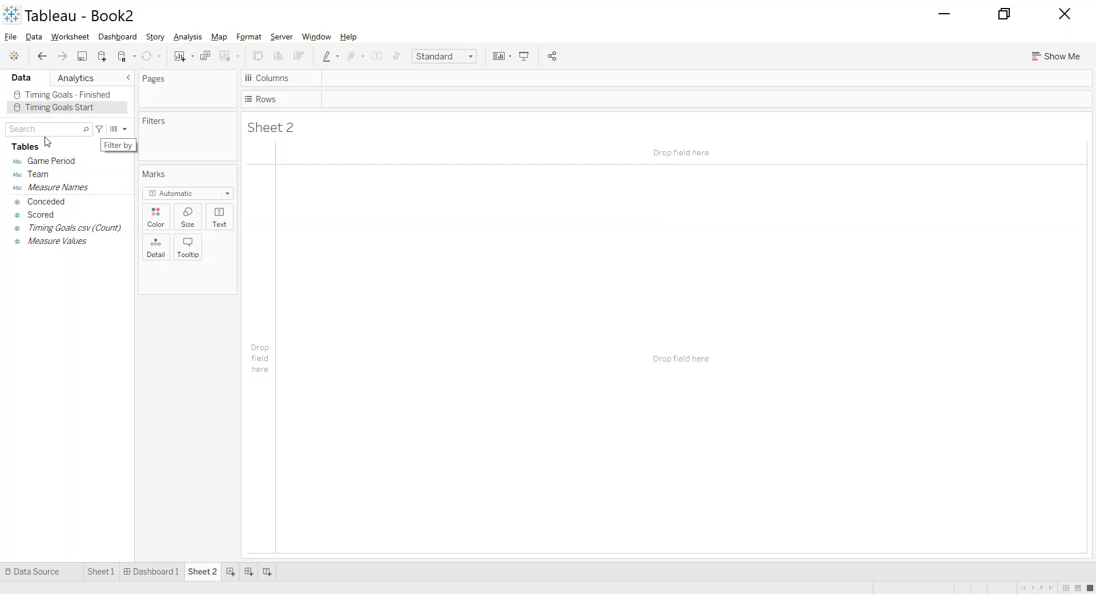
{"action": "left_click", "coordinate": [39, 572]}
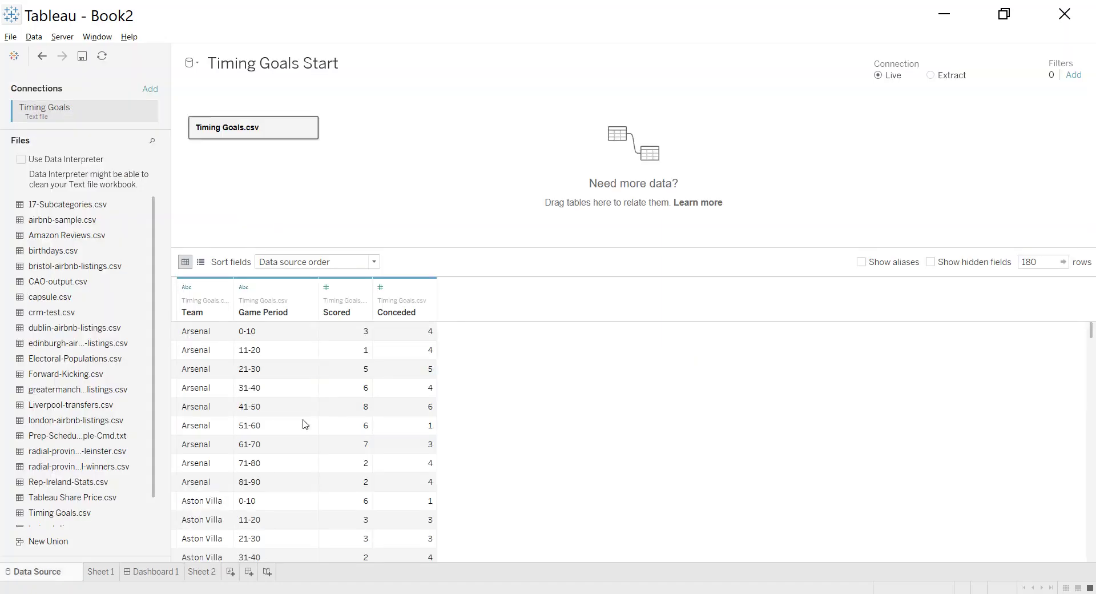
{"action": "left_click", "coordinate": [208, 338]}
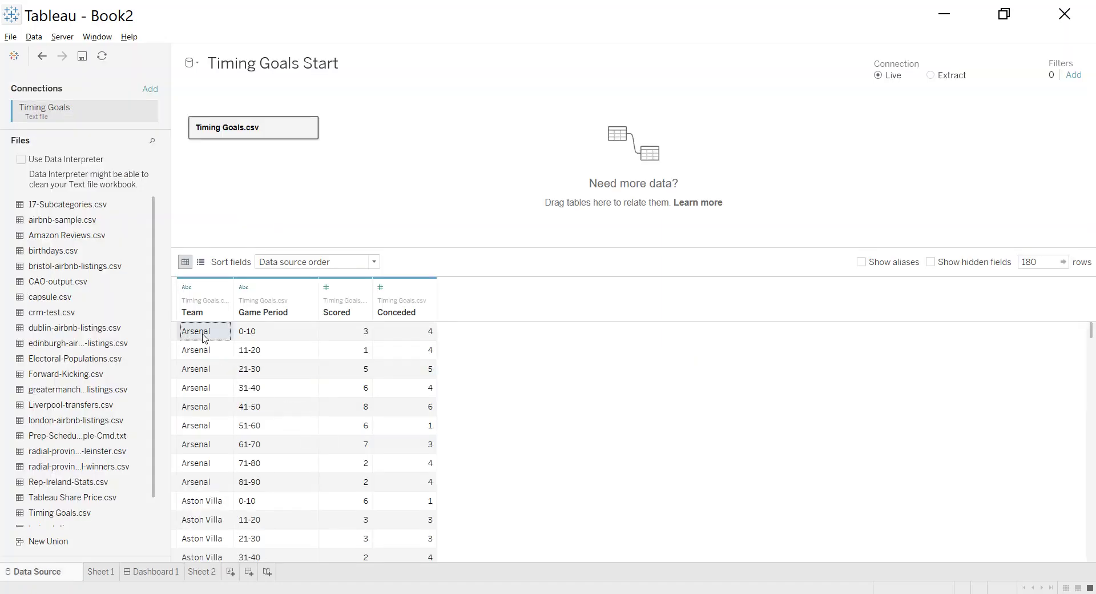
{"action": "left_click", "coordinate": [266, 337]}
{"action": "left_click", "coordinate": [329, 336]}
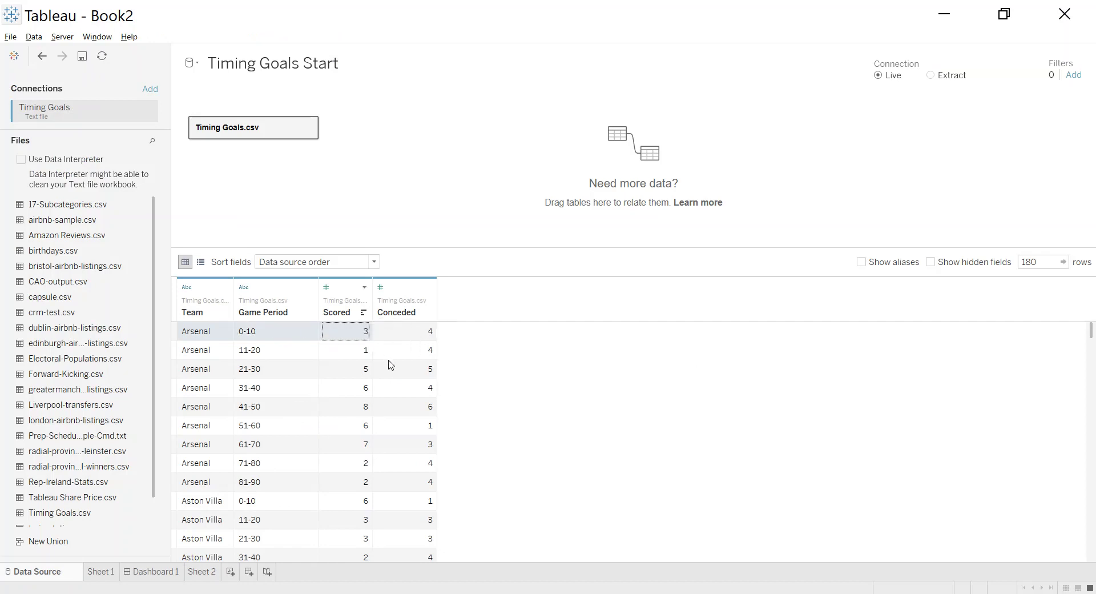
{"action": "scroll", "coordinate": [286, 399], "scroll_direction": "down", "scroll_amount": 1}
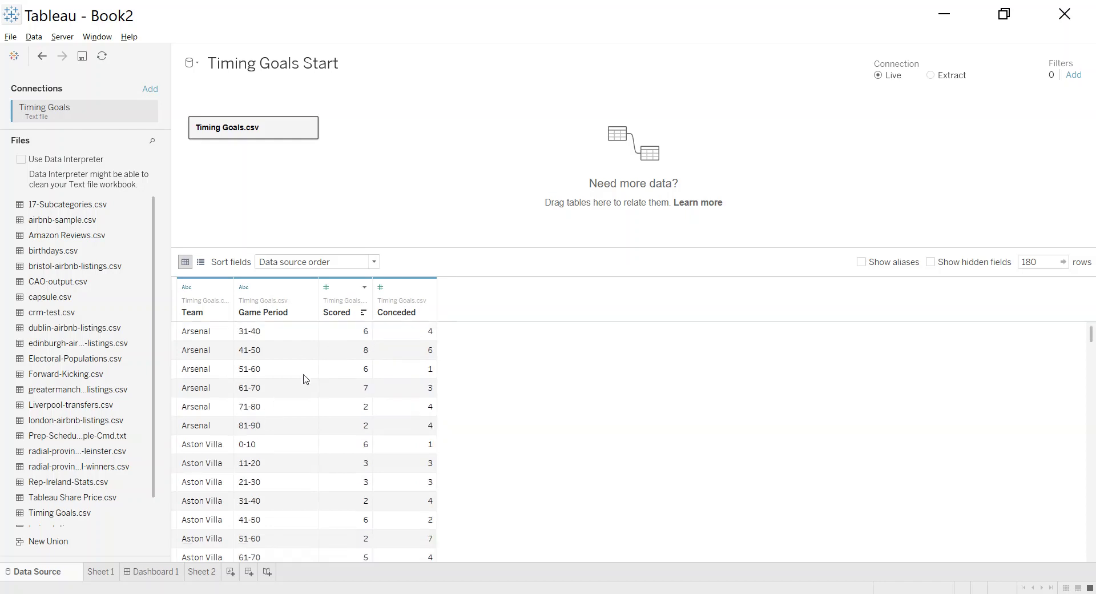
{"action": "scroll", "coordinate": [242, 423], "scroll_direction": "down", "scroll_amount": 5}
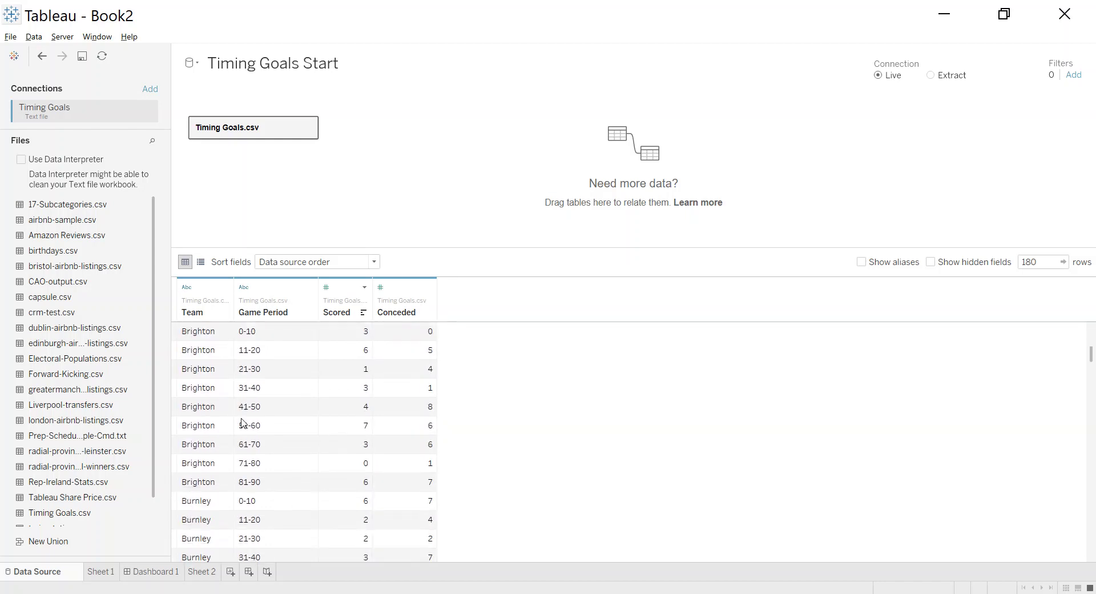
{"action": "scroll", "coordinate": [242, 422], "scroll_direction": "down", "scroll_amount": 5}
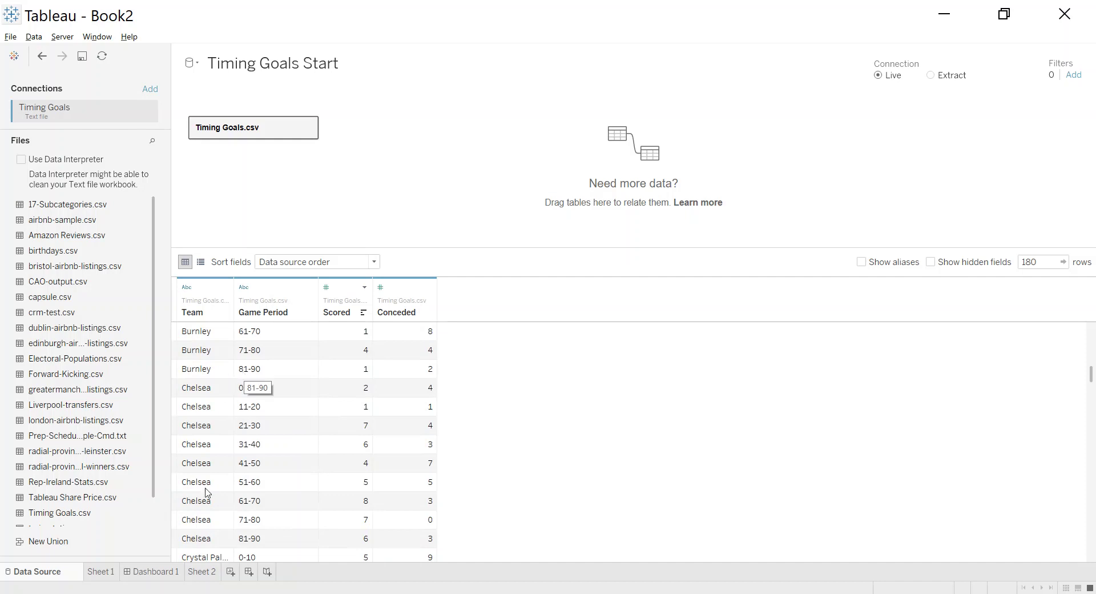
{"action": "left_click", "coordinate": [207, 573]}
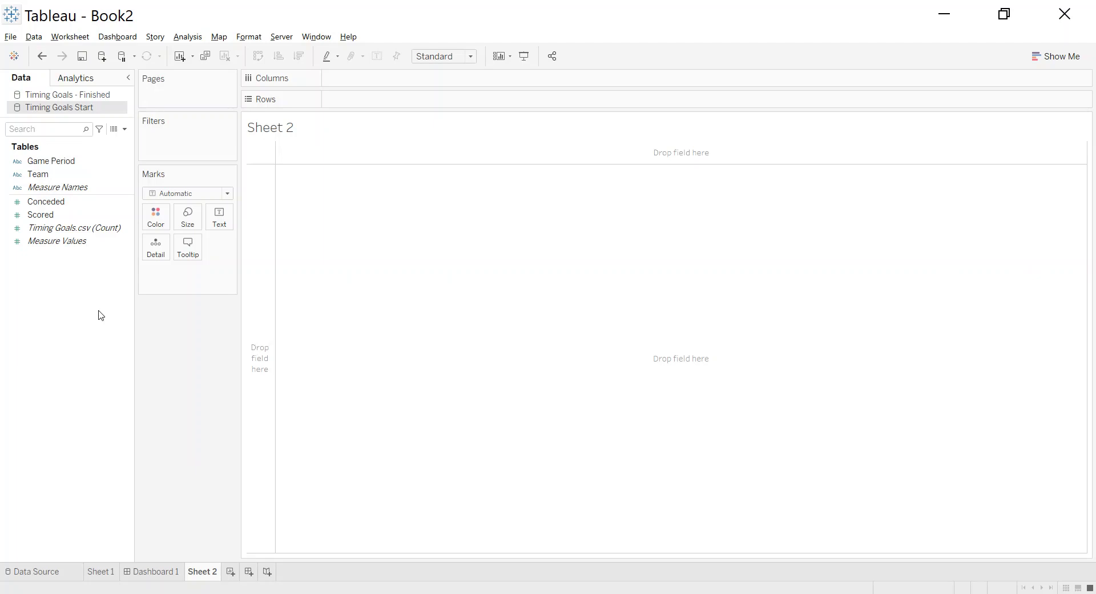
Filter Team to Arsenal and plot SUM(Scored) bars across Game Period
{"action": "left_click_drag", "start_coordinate": [35, 175], "coordinate": [178, 154]}
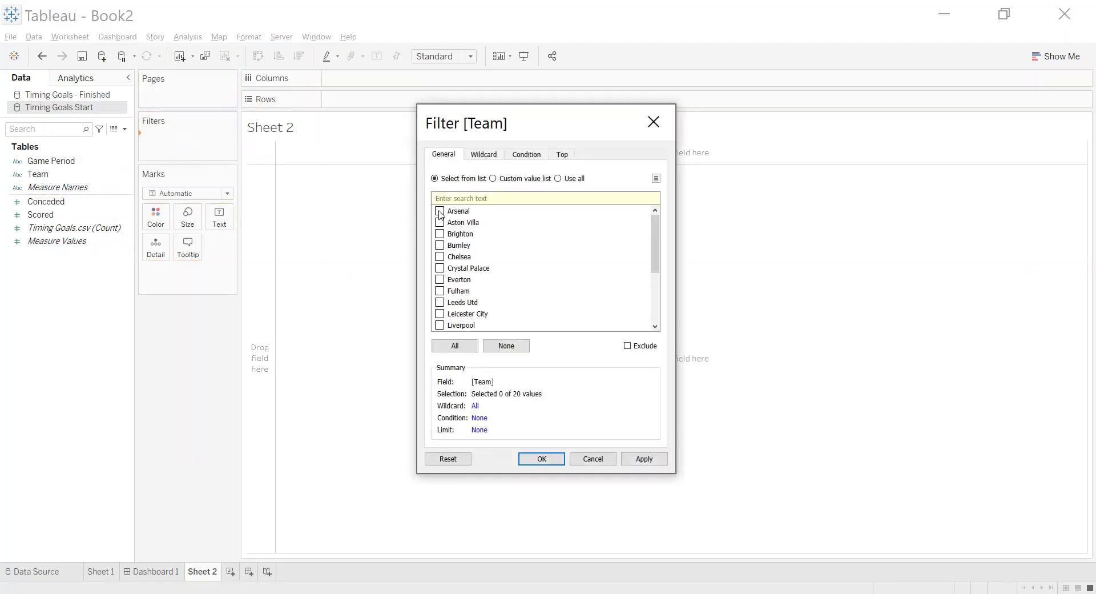
{"action": "left_click", "coordinate": [541, 459]}
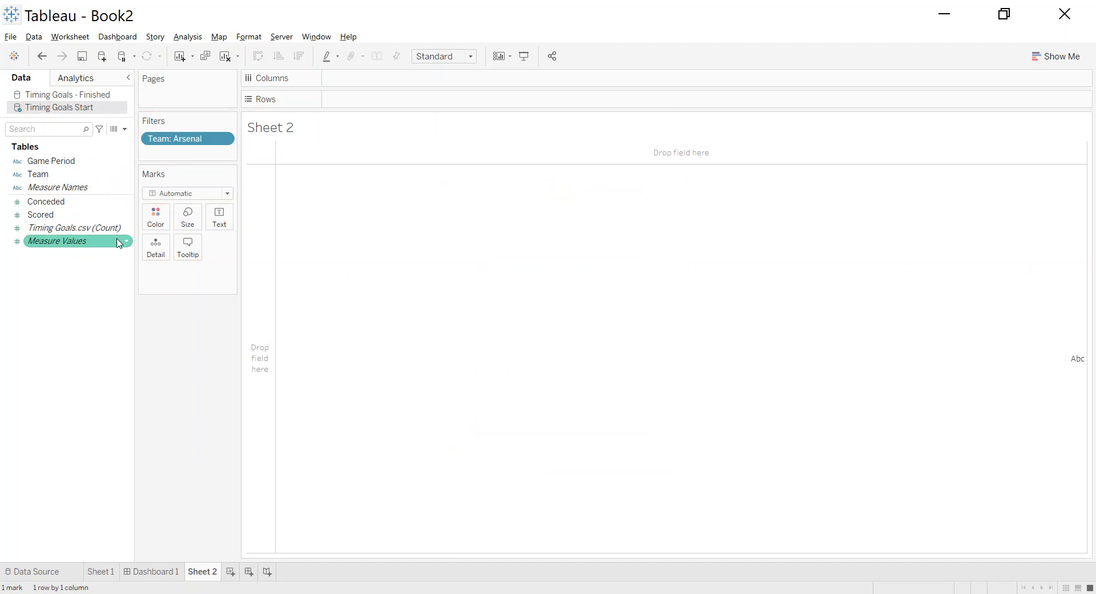
{"action": "left_click_drag", "start_coordinate": [45, 217], "coordinate": [368, 102]}
{"action": "left_click_drag", "start_coordinate": [57, 163], "coordinate": [371, 83]}
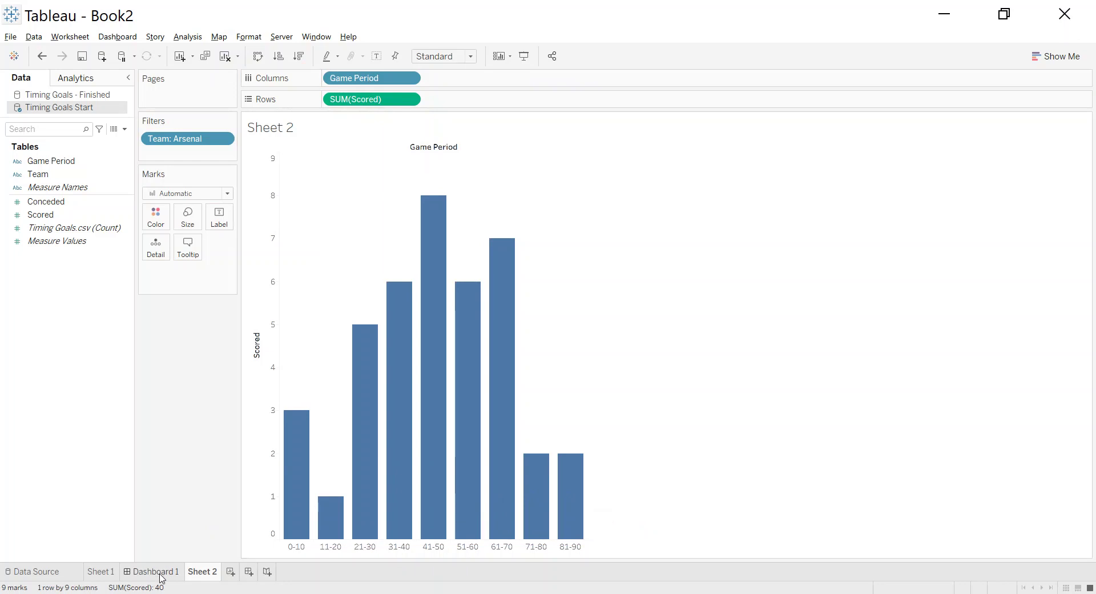
Move the Team pill onto Detail so the bars break down by every team
{"action": "mouse_move", "coordinate": [160, 576]}
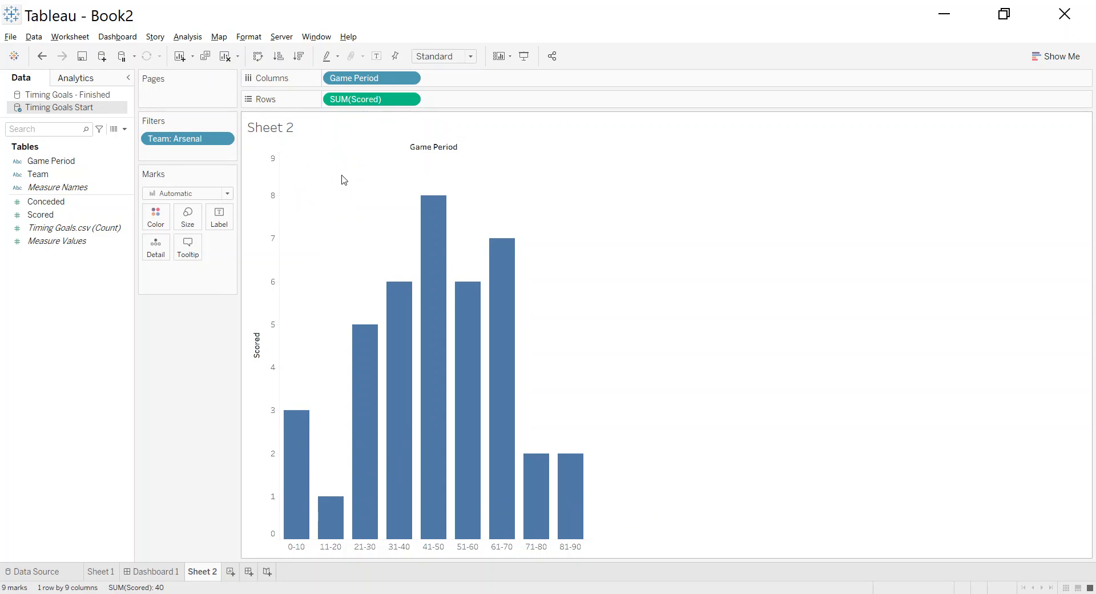
{"action": "left_click_drag", "start_coordinate": [171, 140], "coordinate": [156, 252]}
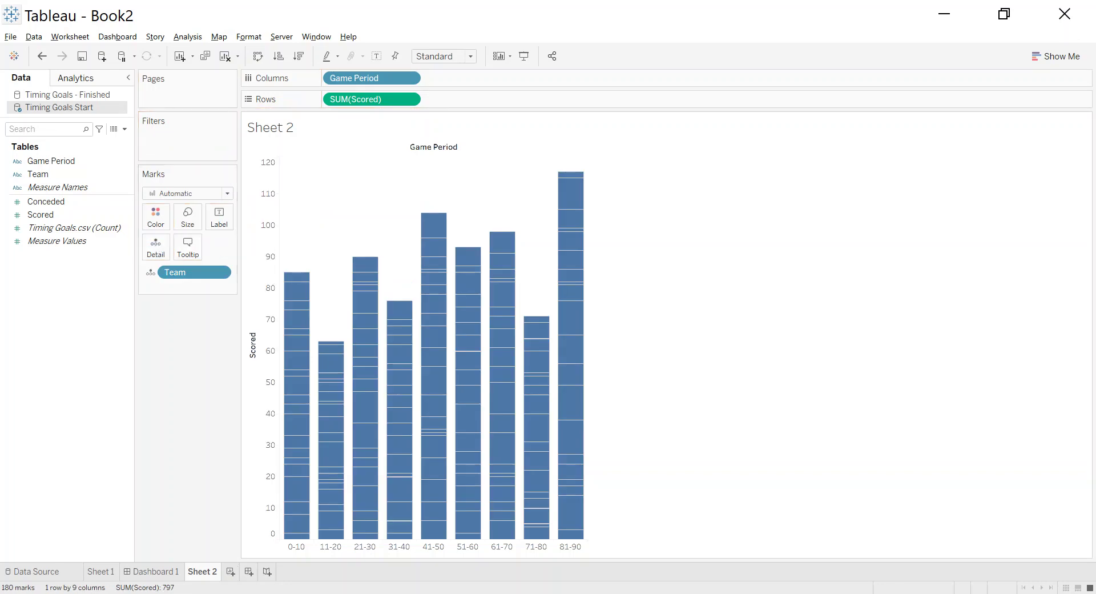
{"action": "key", "text": "alt+Tab"}
Create a calculated field named Column from the blog's Column Divider formula
{"action": "left_click", "coordinate": [189, 9]}
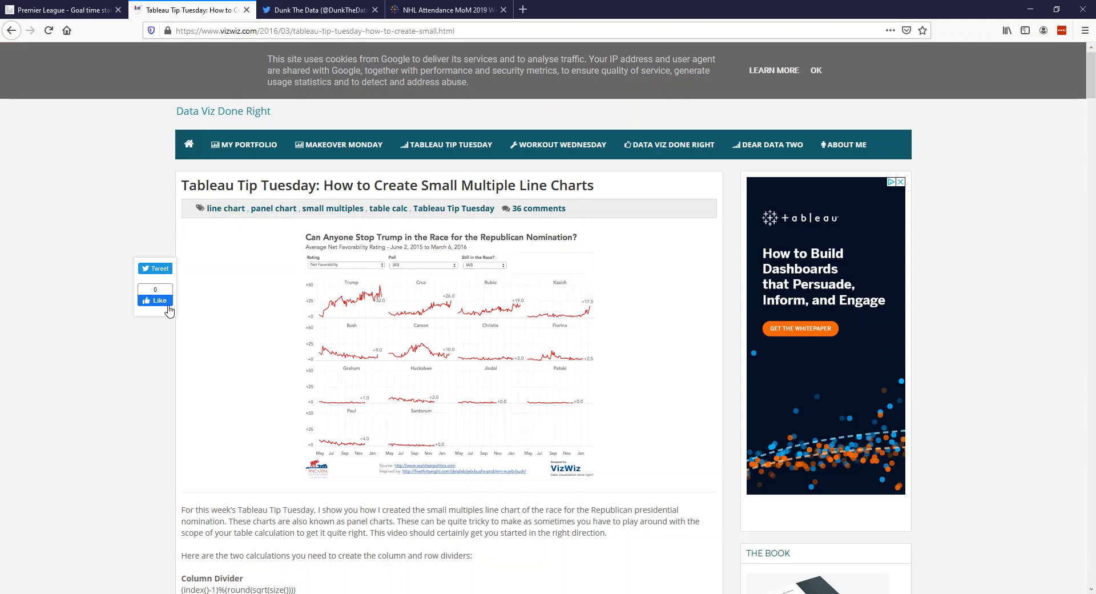
{"action": "scroll", "coordinate": [298, 488], "scroll_direction": "down", "scroll_amount": 3}
{"action": "scroll", "coordinate": [297, 488], "scroll_direction": "down", "scroll_amount": 1}
{"action": "left_click_drag", "start_coordinate": [297, 416], "coordinate": [184, 421]}
{"action": "key", "text": "ctrl+c"}
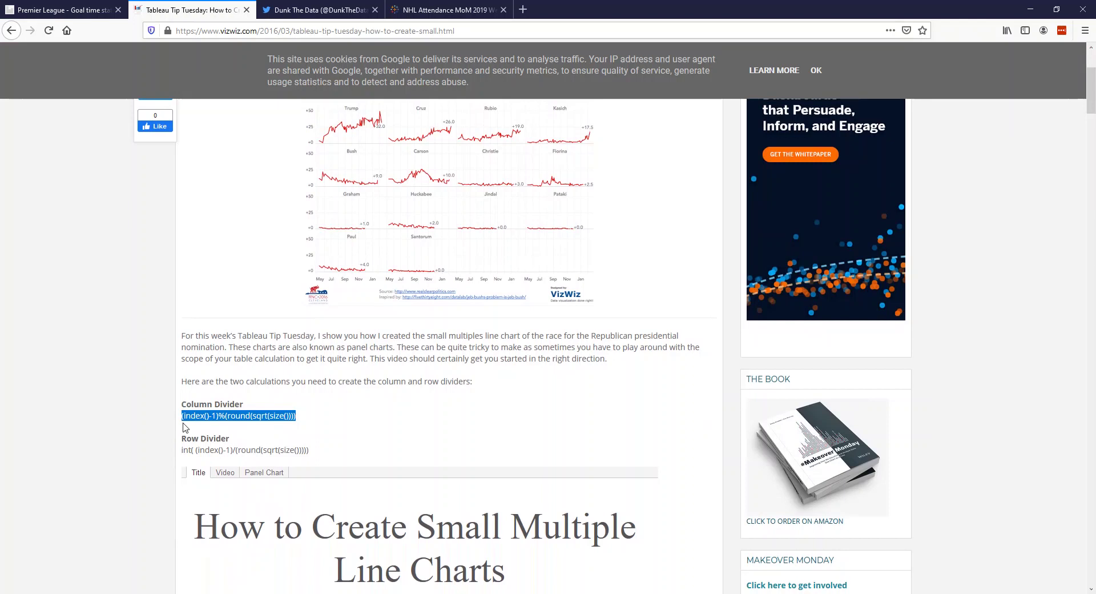
{"action": "key", "text": "alt+Tab"}
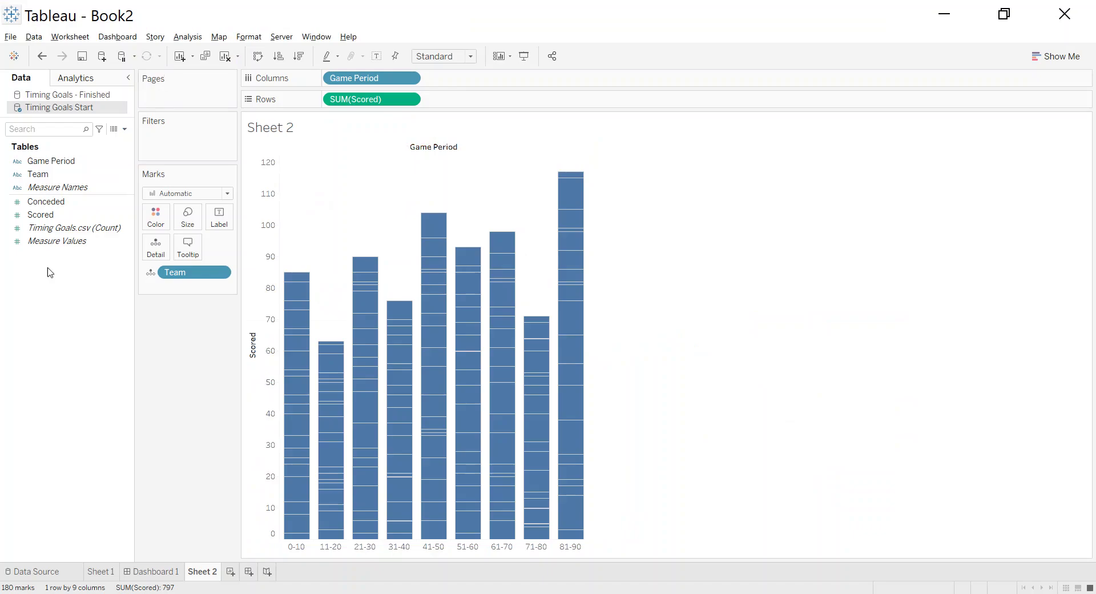
{"action": "right_click", "coordinate": [54, 315]}
{"action": "left_click", "coordinate": [91, 325]}
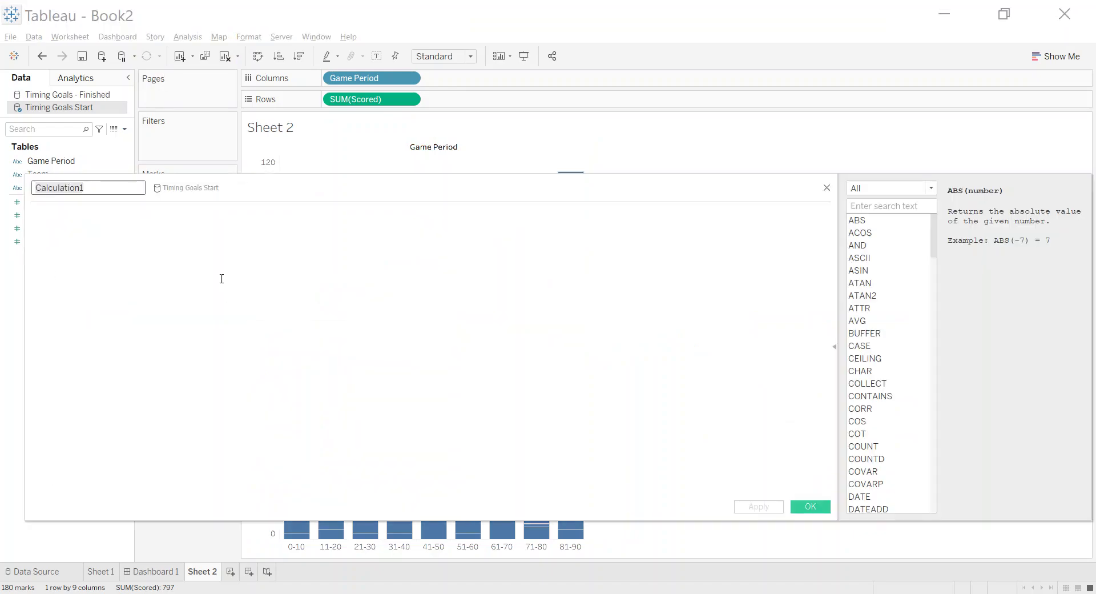
{"action": "type", "text": "Column"}
{"action": "left_click", "coordinate": [222, 278]}
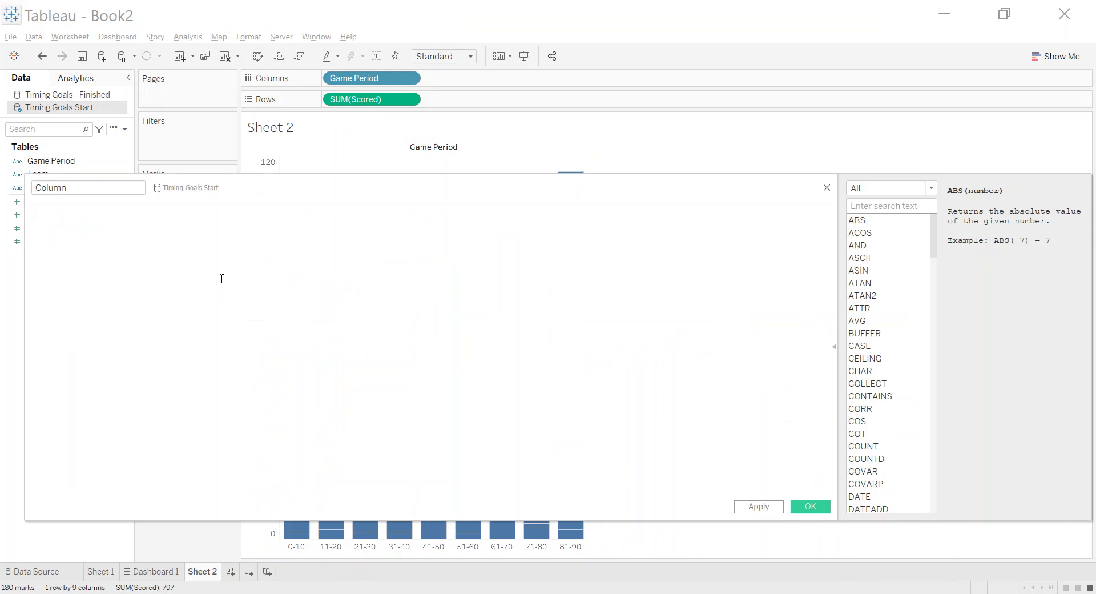
{"action": "key", "text": "ctrl+v"}
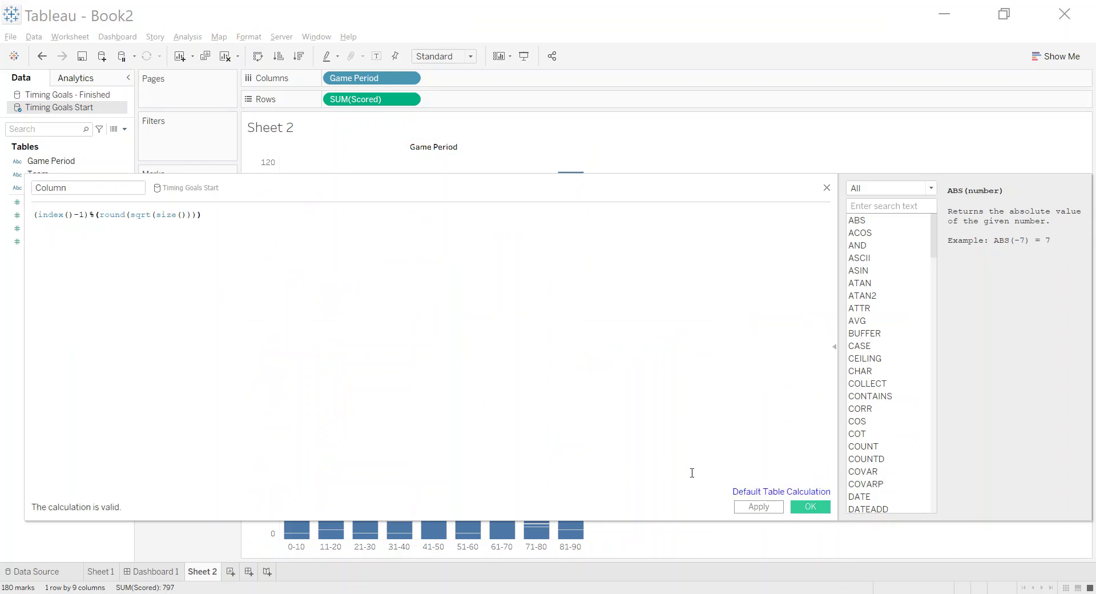
{"action": "left_click", "coordinate": [810, 507]}
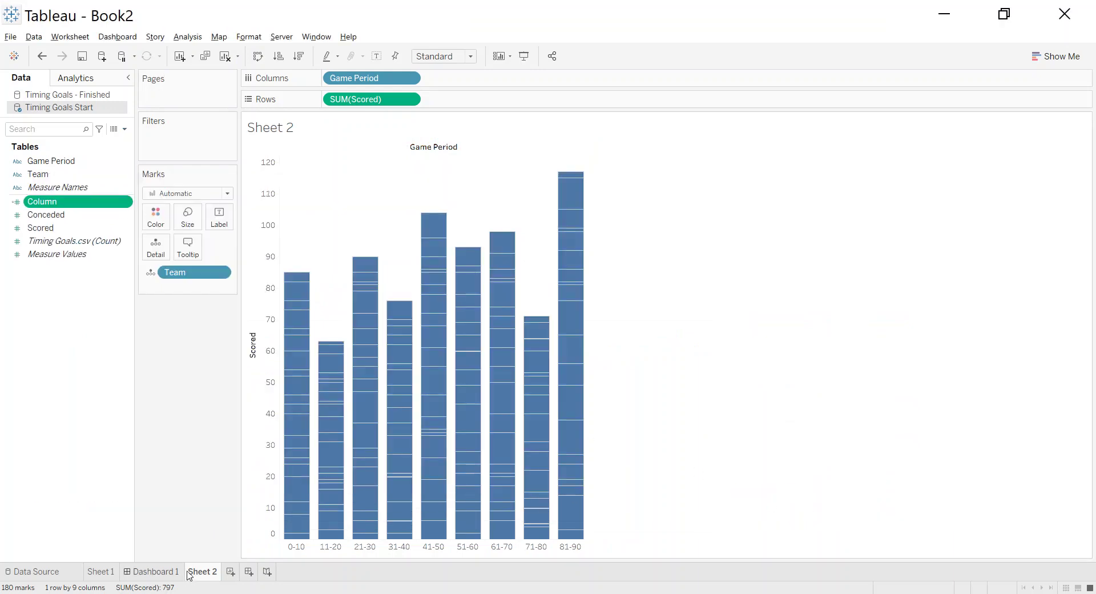
Create a Row calculated field with int((index()-1)/(round(sqrt(size()))))
{"action": "key", "text": "alt+Tab"}
{"action": "left_click_drag", "start_coordinate": [309, 450], "coordinate": [183, 454]}
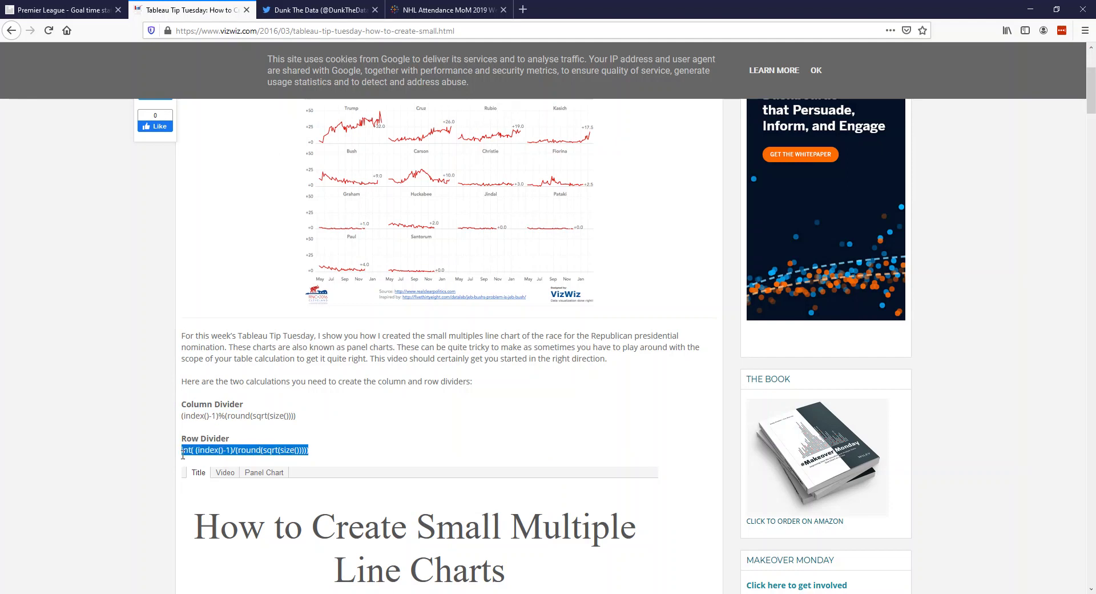
{"action": "key", "text": "ctrl+c"}
{"action": "key", "text": "alt+Tab"}
{"action": "right_click", "coordinate": [77, 342]}
{"action": "left_click", "coordinate": [122, 350]}
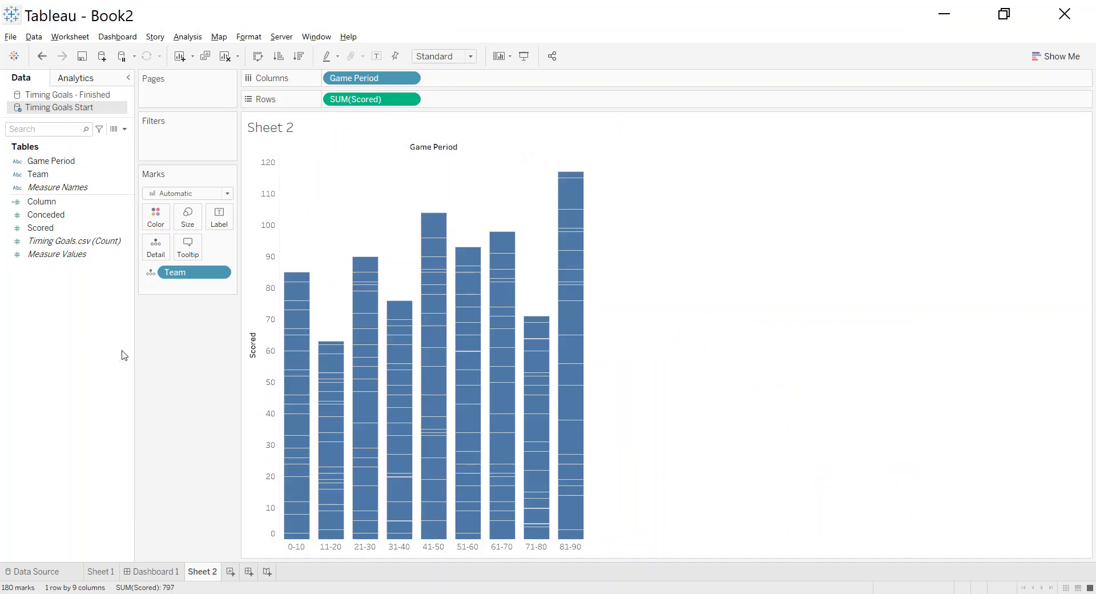
{"action": "type", "text": "Row"}
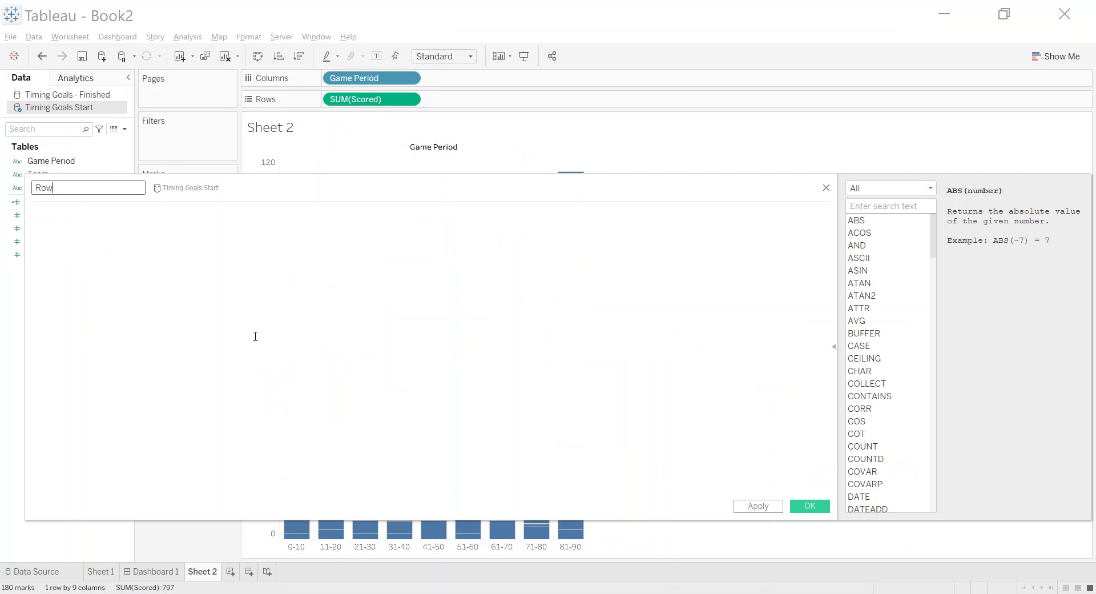
{"action": "left_click", "coordinate": [255, 336]}
{"action": "key", "text": "ctrl+v"}
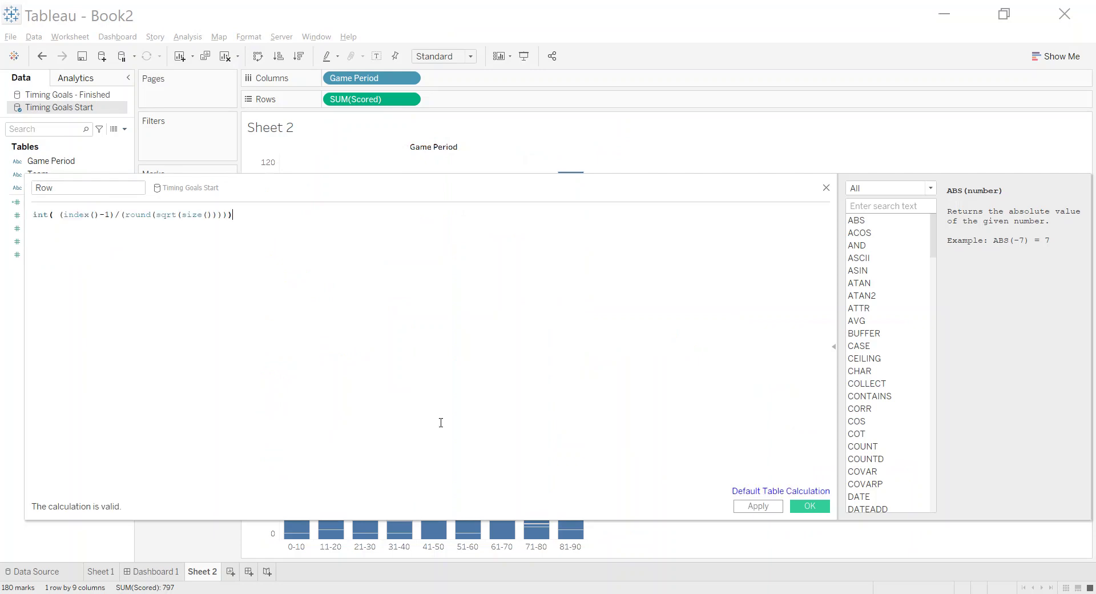
{"action": "left_click", "coordinate": [806, 507]}
Make Row and Column discrete, then place Column on Columns and Row on Rows
{"action": "right_click", "coordinate": [59, 229]}
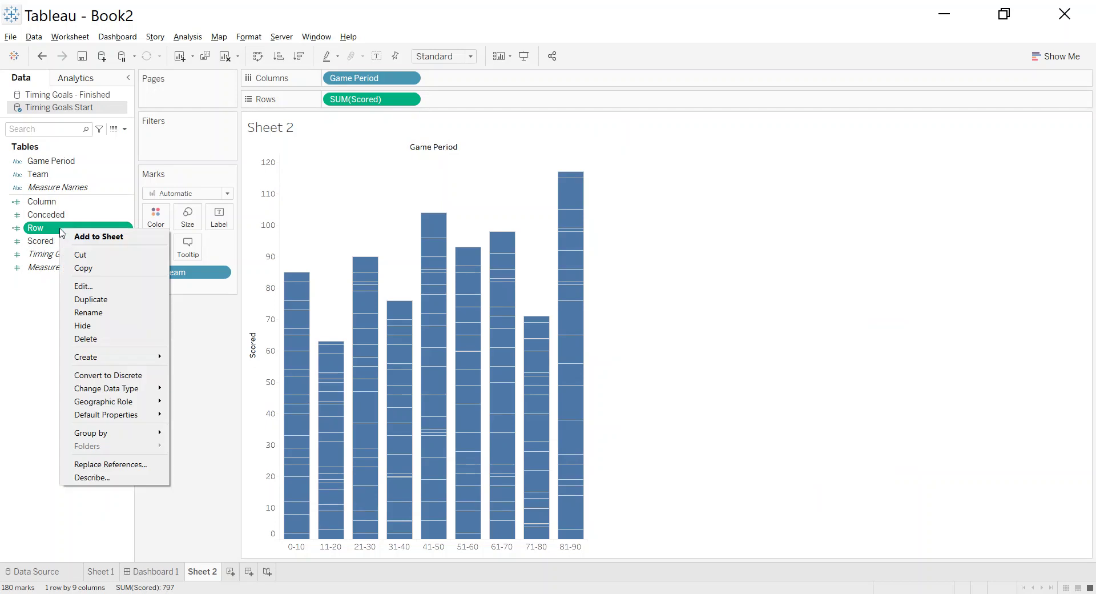
{"action": "left_click", "coordinate": [125, 376]}
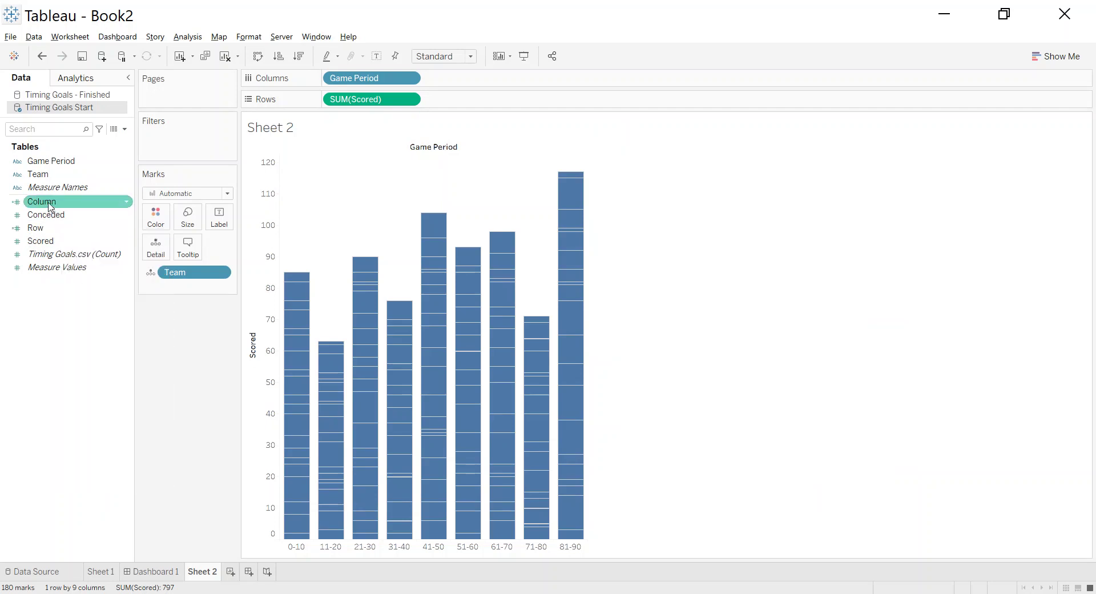
{"action": "right_click", "coordinate": [50, 203]}
{"action": "left_click", "coordinate": [91, 348]}
{"action": "left_click_drag", "start_coordinate": [46, 201], "coordinate": [334, 80]}
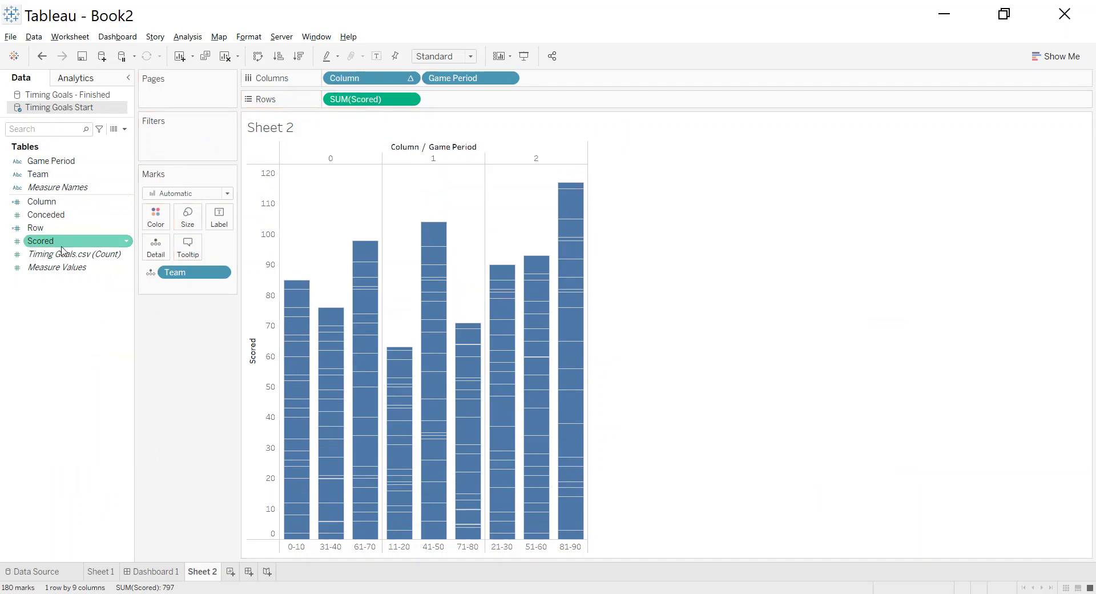
{"action": "left_click_drag", "start_coordinate": [36, 228], "coordinate": [326, 108]}
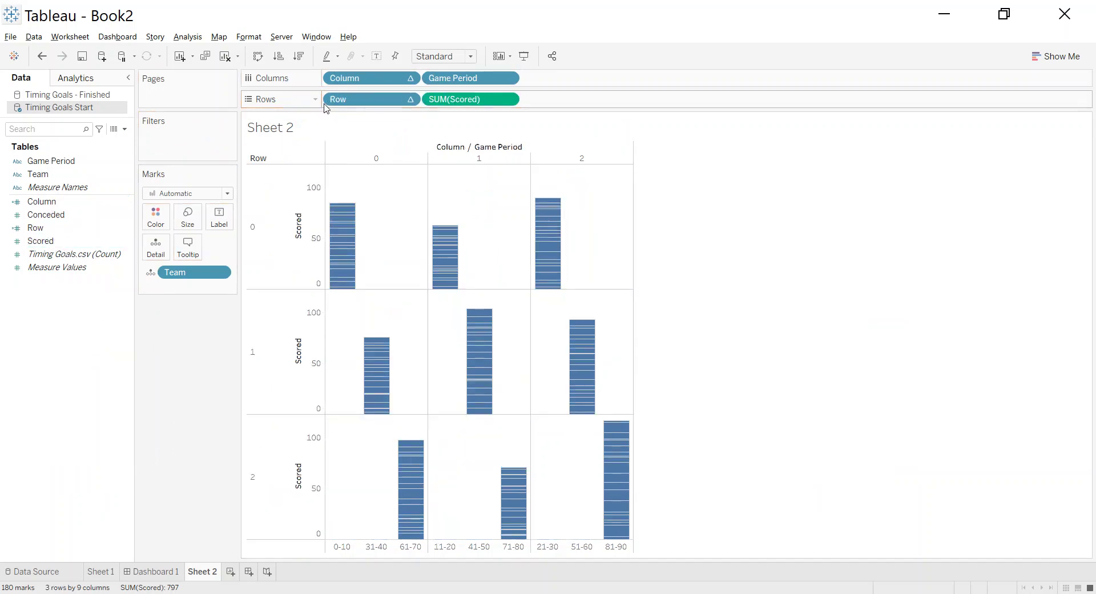
Set both the Column and Row pills to compute using Team
{"action": "left_click", "coordinate": [410, 79]}
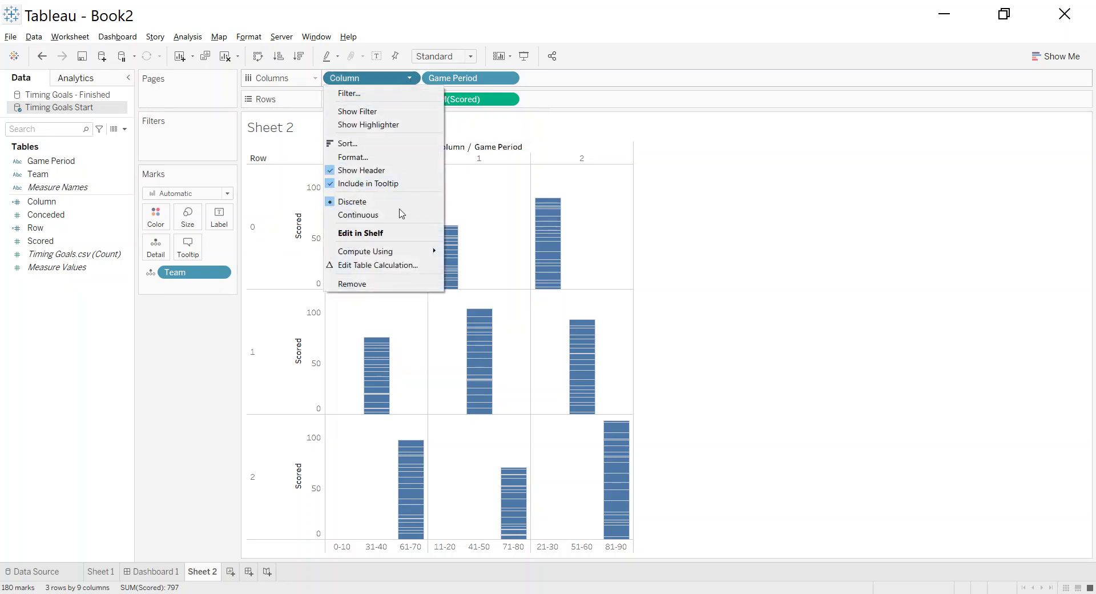
{"action": "mouse_move", "coordinate": [409, 254]}
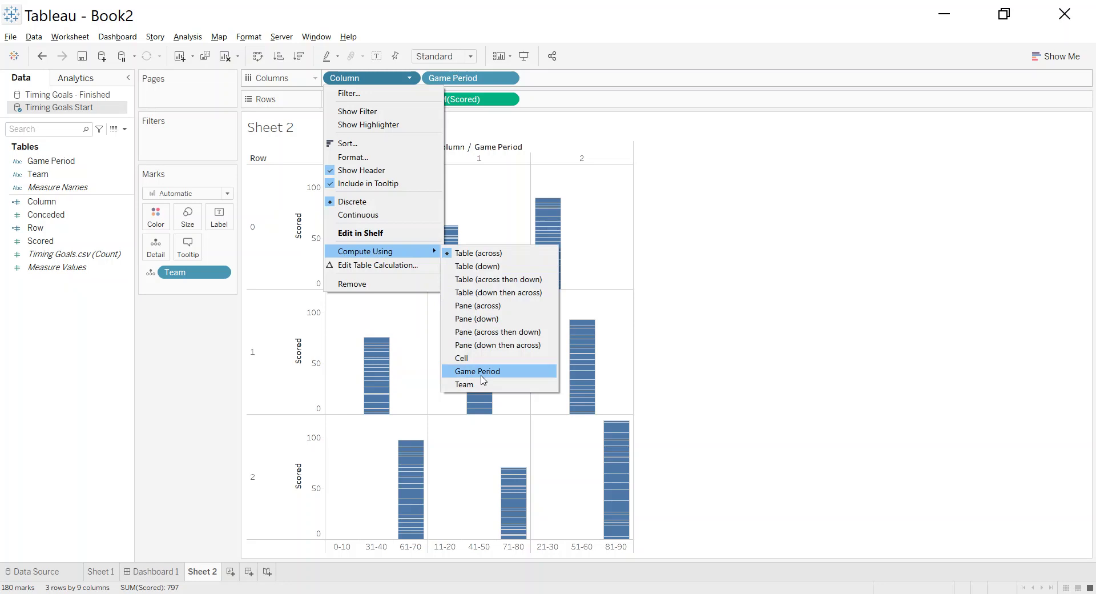
{"action": "left_click", "coordinate": [483, 384]}
{"action": "left_click", "coordinate": [410, 99]}
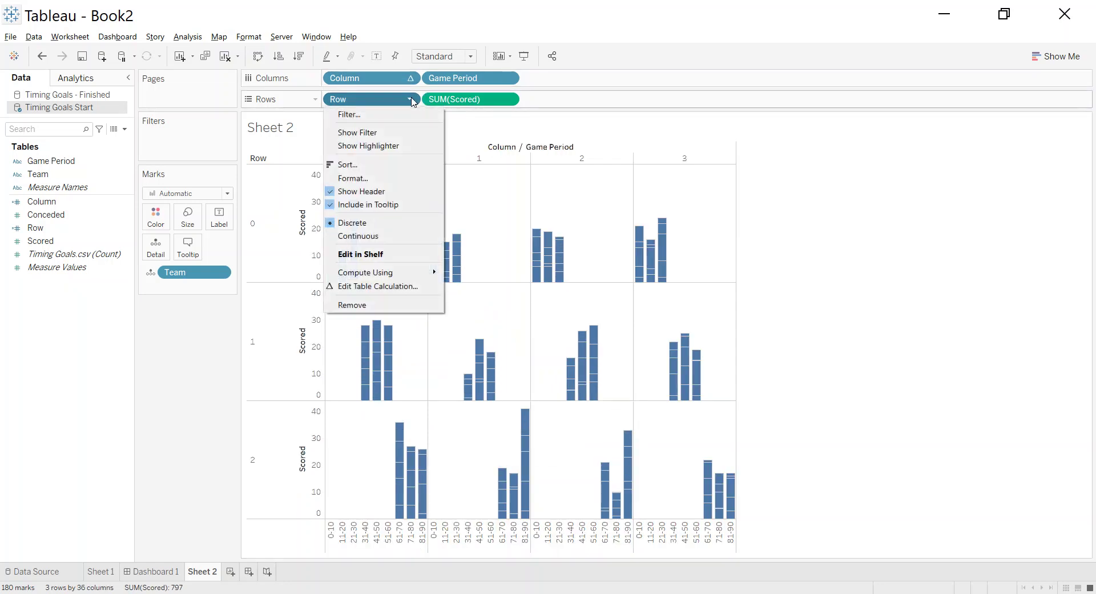
{"action": "mouse_move", "coordinate": [423, 272]}
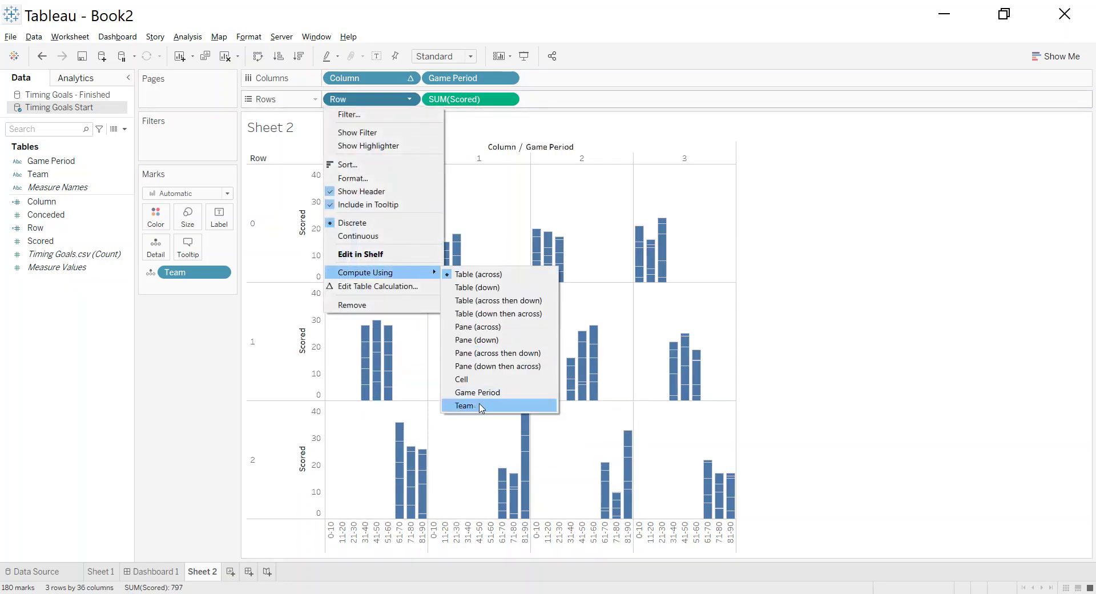
{"action": "left_click", "coordinate": [481, 407]}
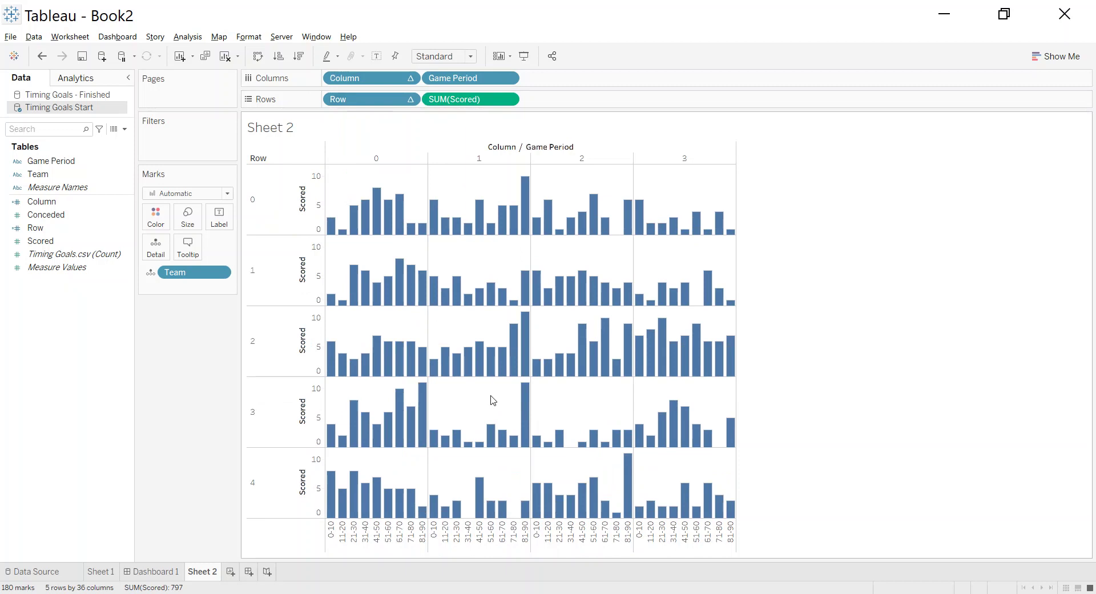
Change the sheet fit from Standard to Entire View
{"action": "left_click", "coordinate": [471, 56]}
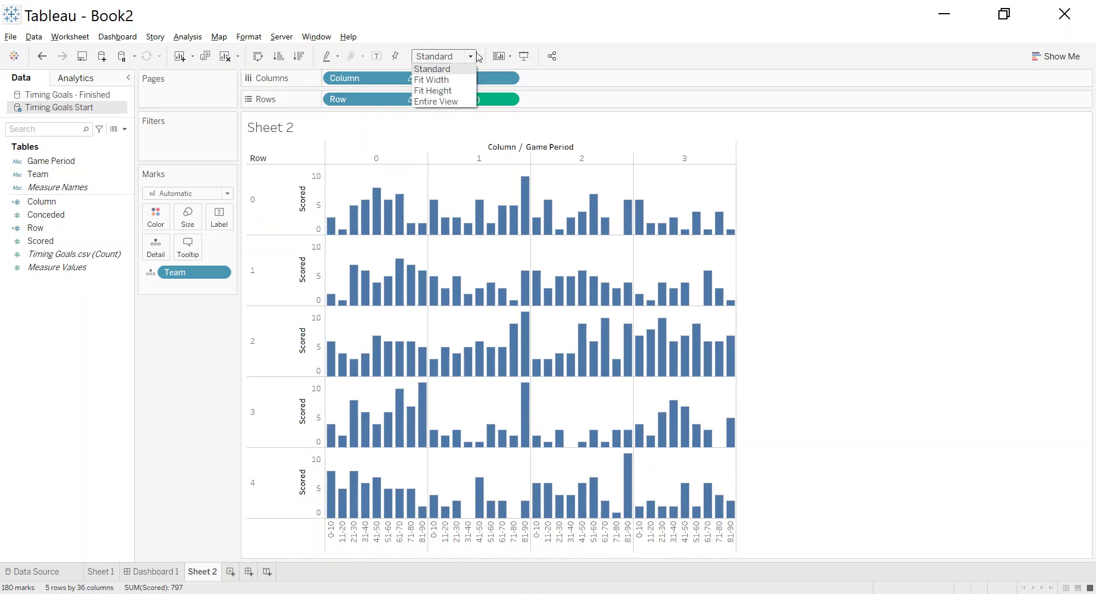
{"action": "left_click", "coordinate": [438, 107]}
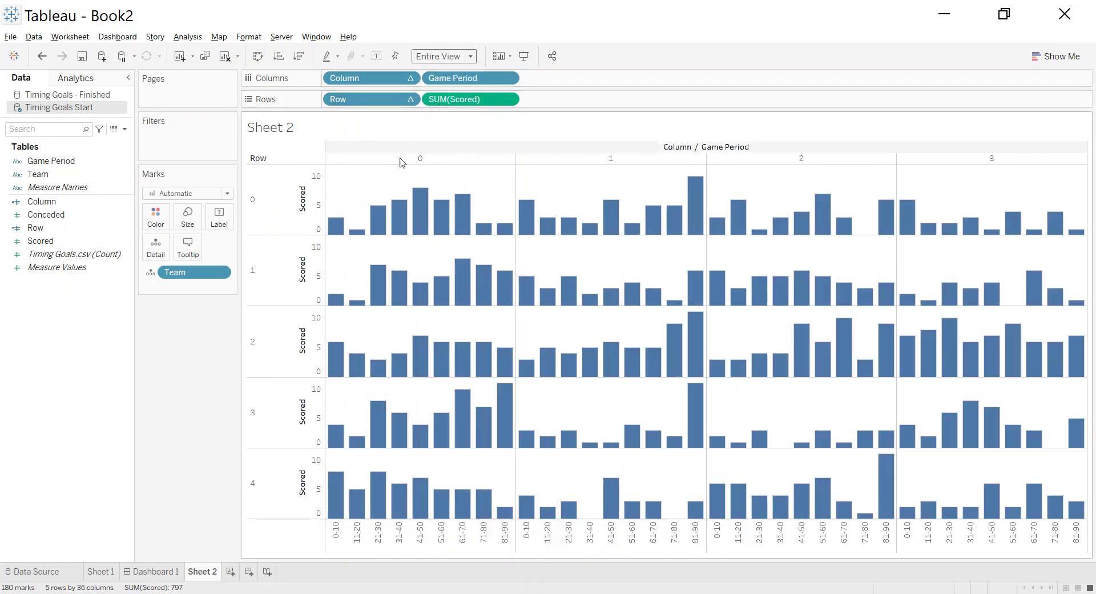
{"action": "mouse_move", "coordinate": [381, 230]}
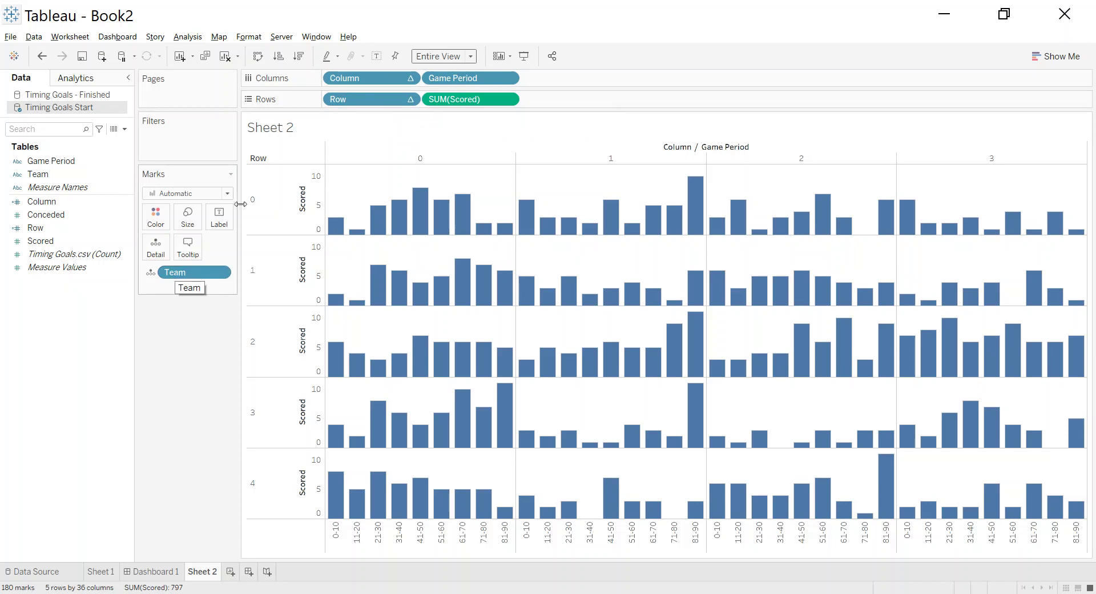
Turn off Show Header on the Column and Row index pills, leaving only the team bar grid
{"action": "left_click", "coordinate": [410, 78]}
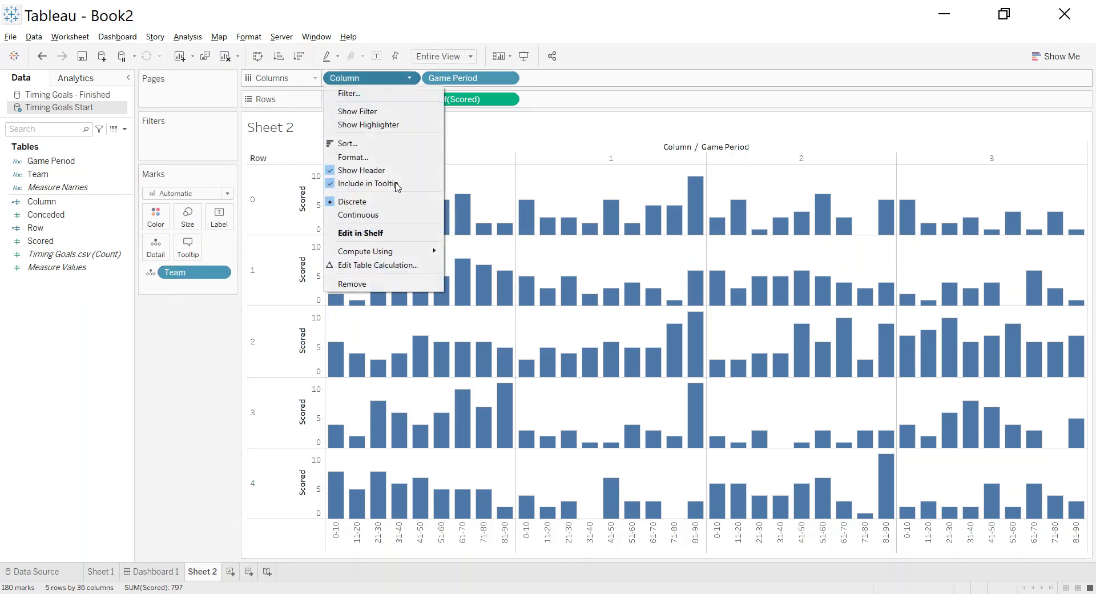
{"action": "left_click", "coordinate": [365, 170]}
{"action": "left_click", "coordinate": [409, 99]}
{"action": "left_click", "coordinate": [391, 193]}
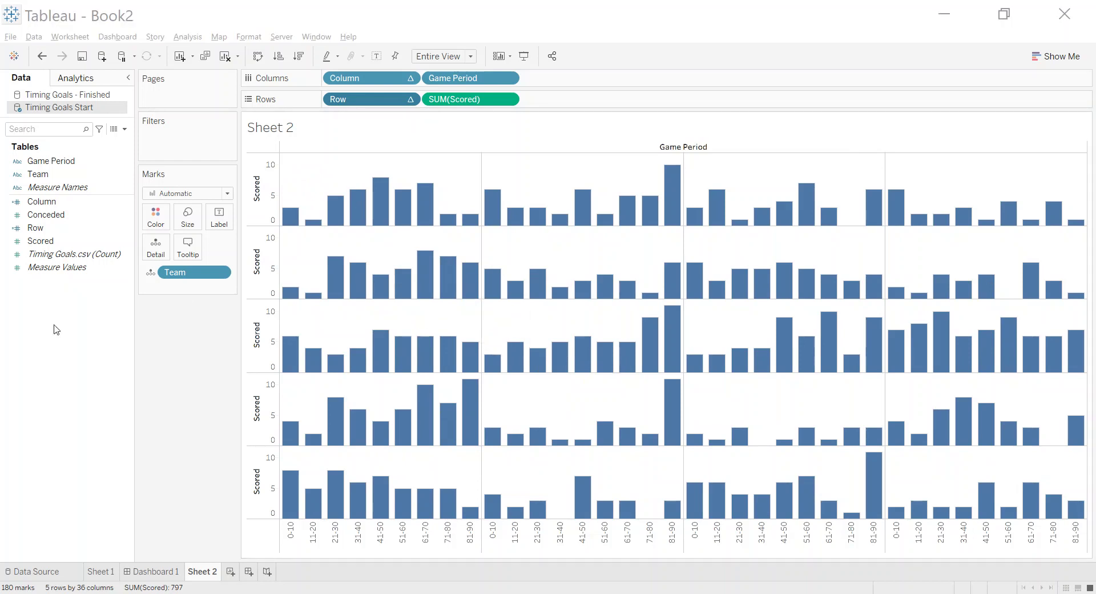
{"action": "right_click", "coordinate": [36, 320]}
Create calculated field 'Logo Position': IF ATTR([Game Period]) = "11-20" THEN WINDOW_MAX(SUM([Scored])+2) END
{"action": "left_click", "coordinate": [86, 331]}
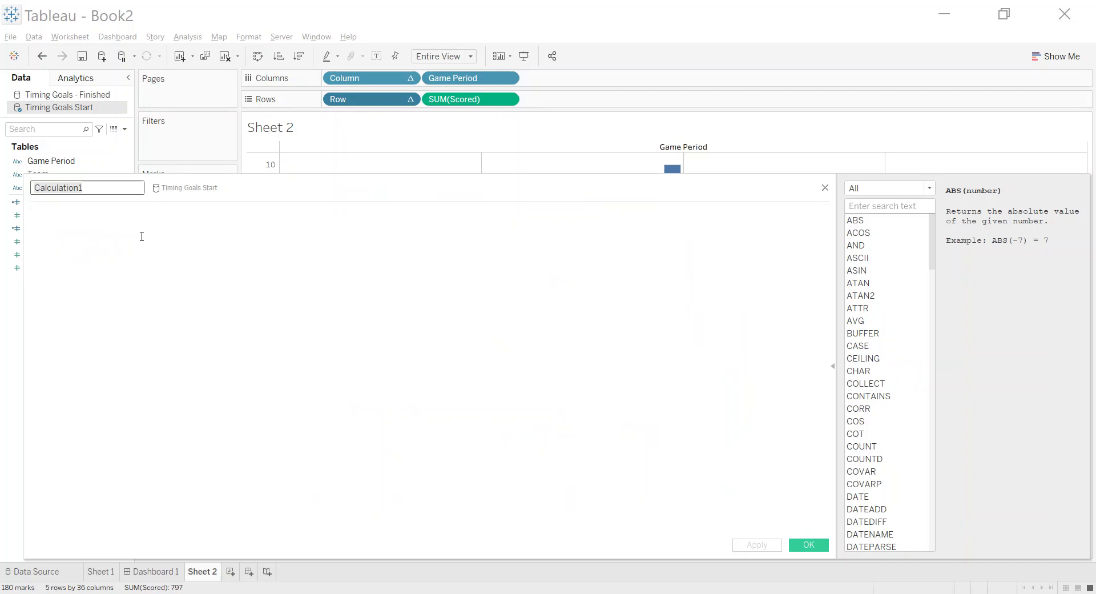
{"action": "type", "text": "Logo Position"}
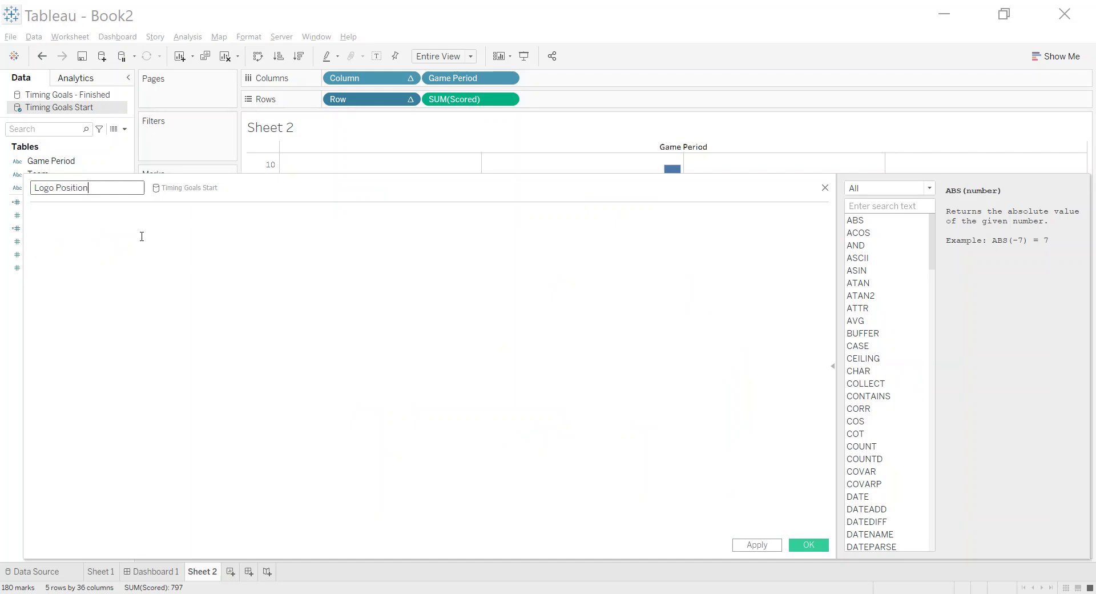
{"action": "left_click", "coordinate": [142, 236]}
{"action": "type", "text": "IF ATTR([Game Period]) = \"11-20\" THEN WINDOW_MAX(SUM([Scored])+2)  END"}
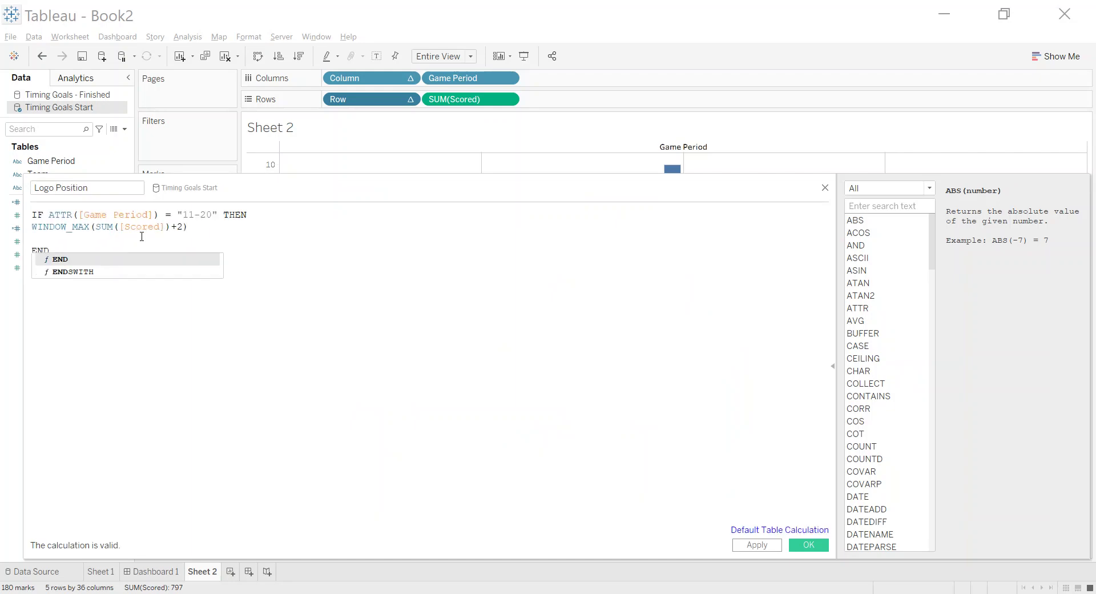
{"action": "scroll", "coordinate": [141, 236], "scroll_direction": "up", "scroll_amount": 5}
{"action": "key", "text": "Escape"}
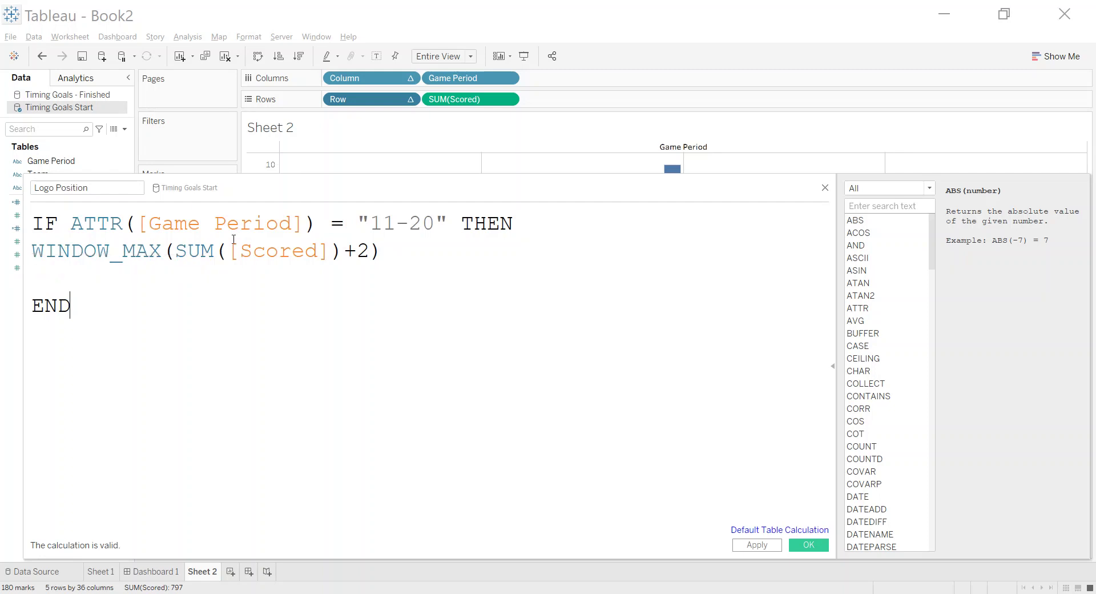
Resize the calculation editor so both the chart and the full formula are visible
{"action": "left_click_drag", "start_coordinate": [24, 175], "coordinate": [440, 182]}
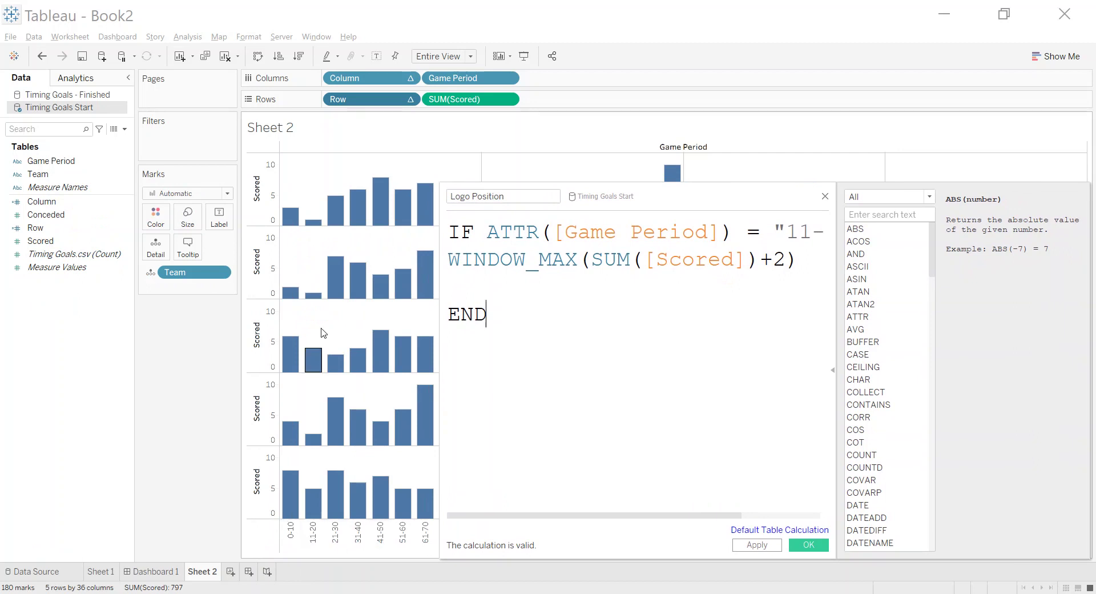
{"action": "mouse_move", "coordinate": [286, 303]}
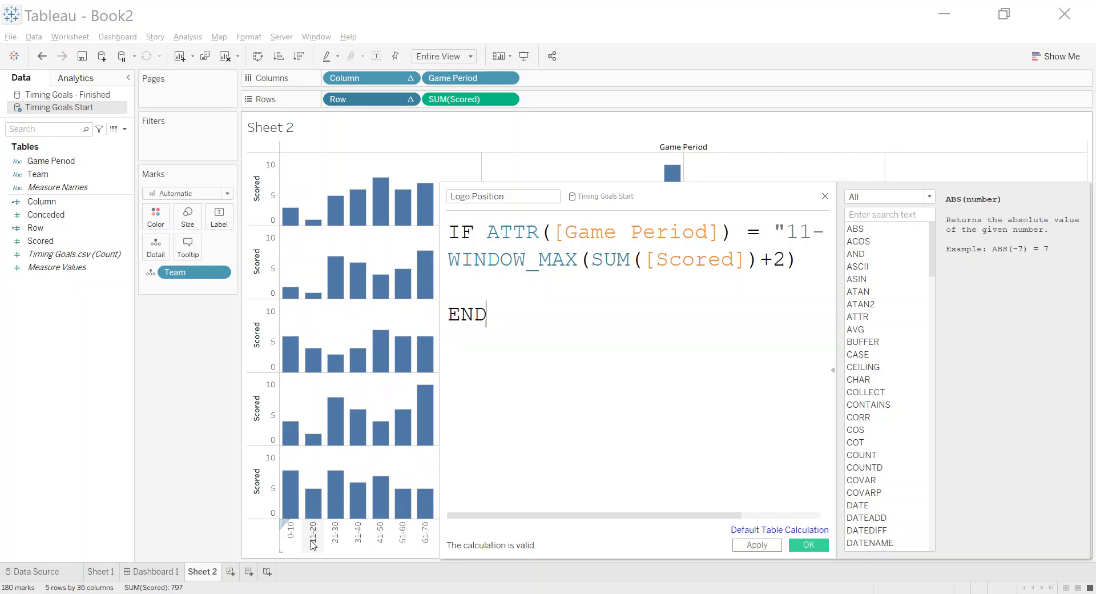
{"action": "mouse_move", "coordinate": [311, 520]}
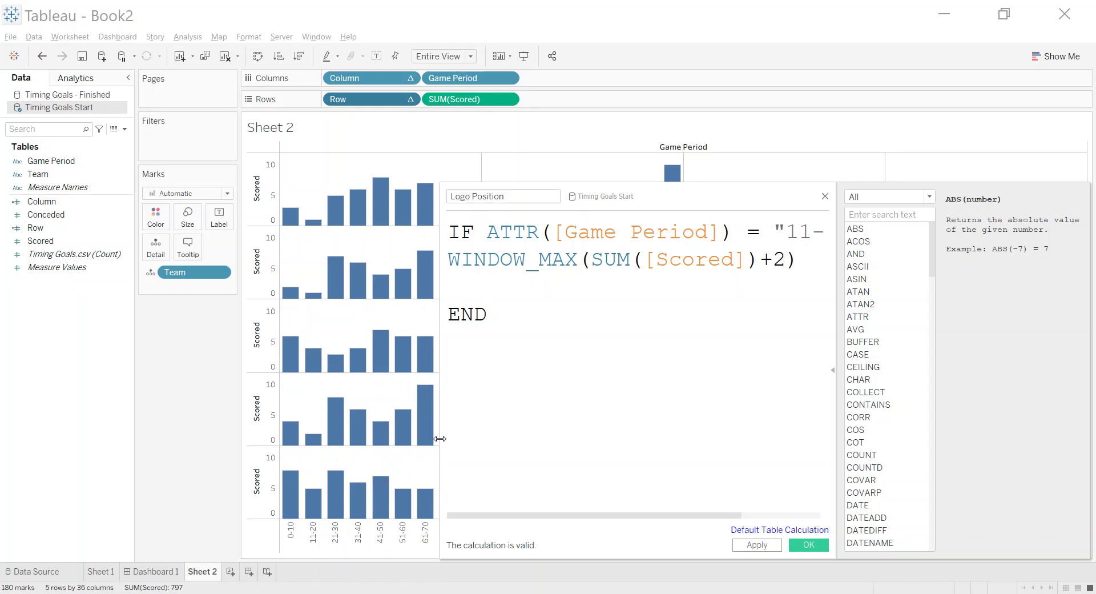
{"action": "left_click_drag", "start_coordinate": [439, 440], "coordinate": [162, 425]}
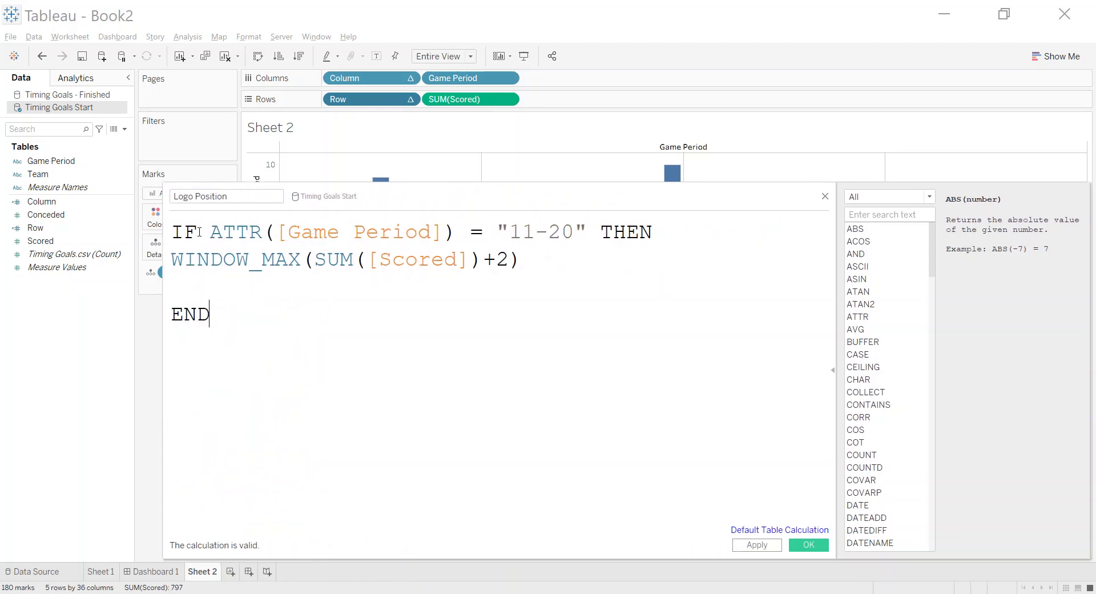
Highlight the "11-20" condition and the WINDOW_MAX part of the formula, moving the editor aside
{"action": "left_click_drag", "start_coordinate": [278, 232], "coordinate": [417, 232]}
{"action": "left_click_drag", "start_coordinate": [522, 232], "coordinate": [574, 232]}
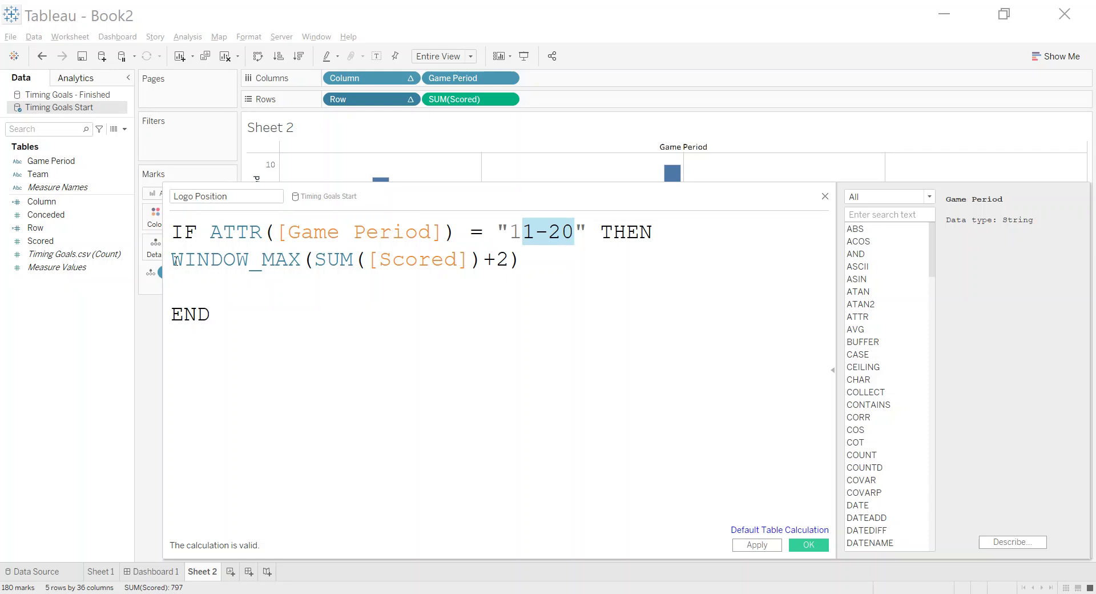
{"action": "left_click_drag", "start_coordinate": [173, 259], "coordinate": [467, 262]}
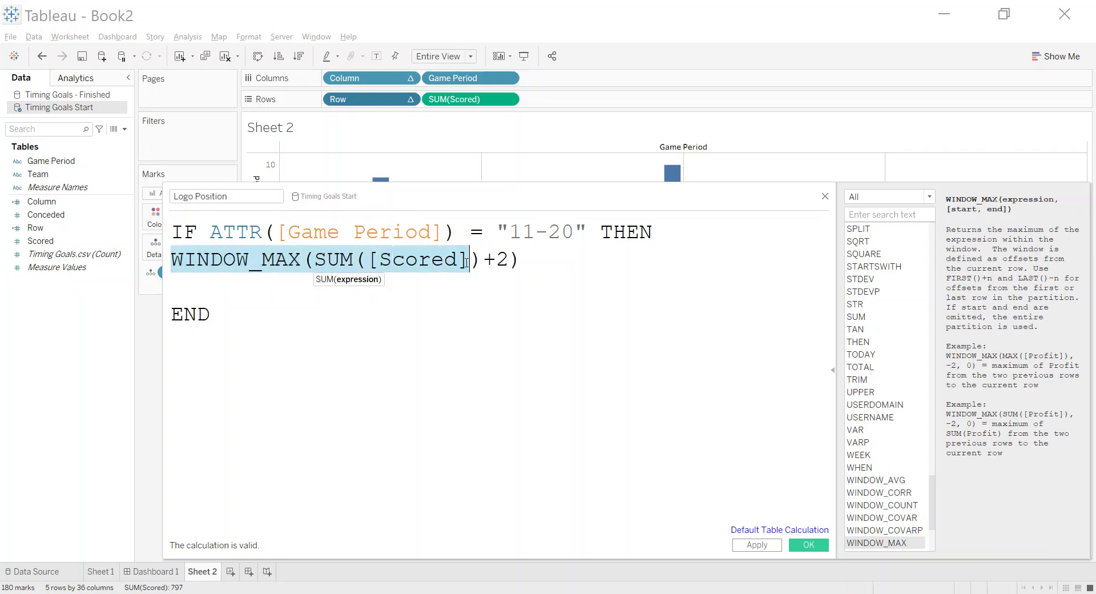
{"action": "left_click_drag", "start_coordinate": [483, 186], "coordinate": [844, 250]}
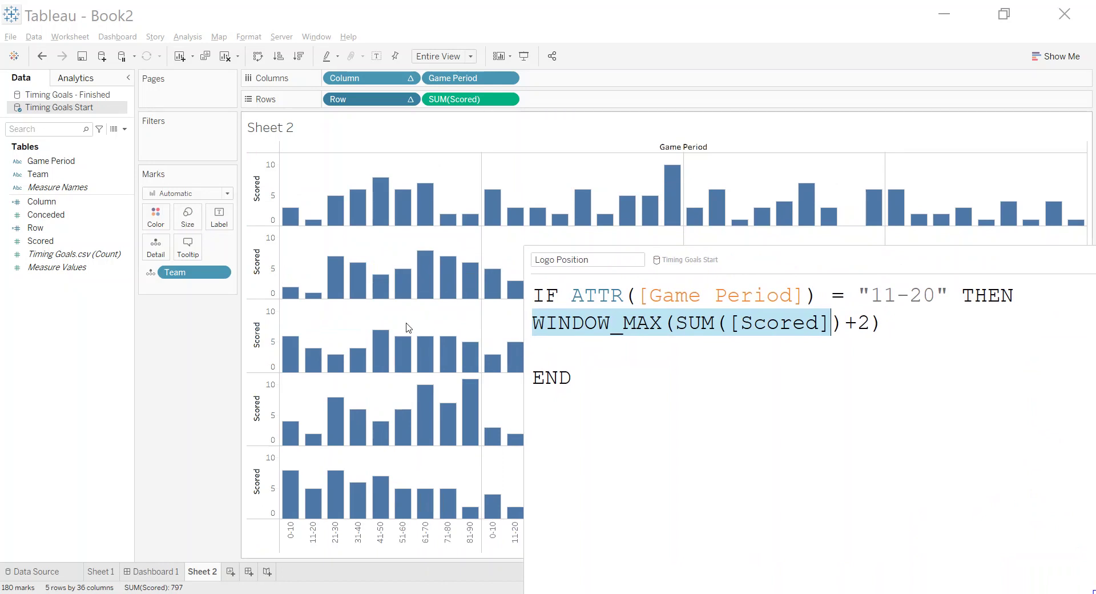
{"action": "left_click", "coordinate": [709, 349]}
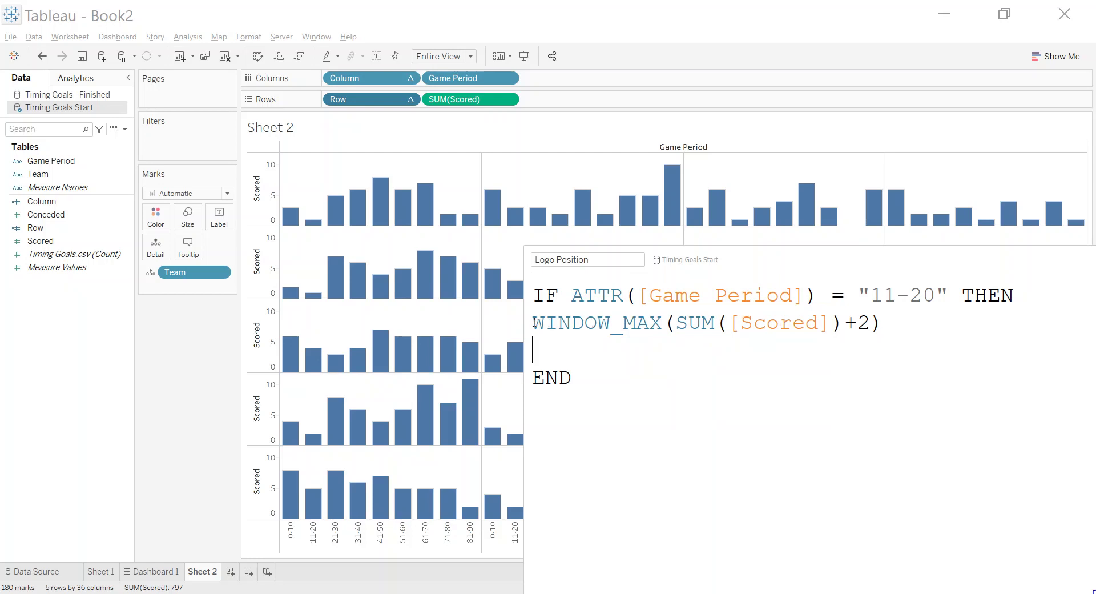
Review the WINDOW_MAX line and 11-20 condition again, then save the Logo Position field
{"action": "left_click_drag", "start_coordinate": [533, 323], "coordinate": [882, 324]}
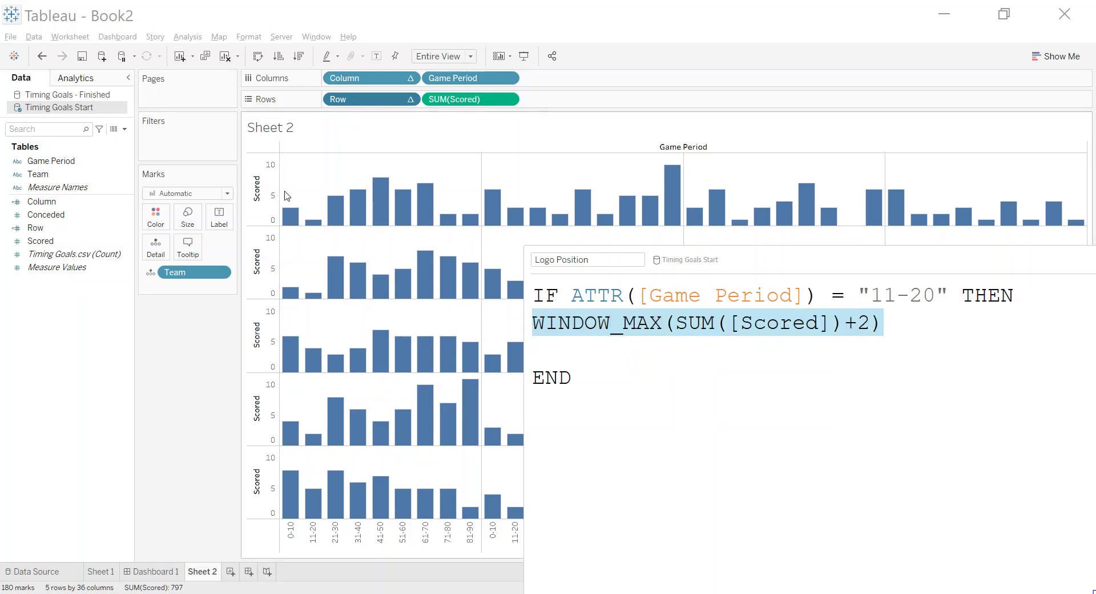
{"action": "left_click_drag", "start_coordinate": [796, 259], "coordinate": [474, 226]}
{"action": "left_click", "coordinate": [446, 355]}
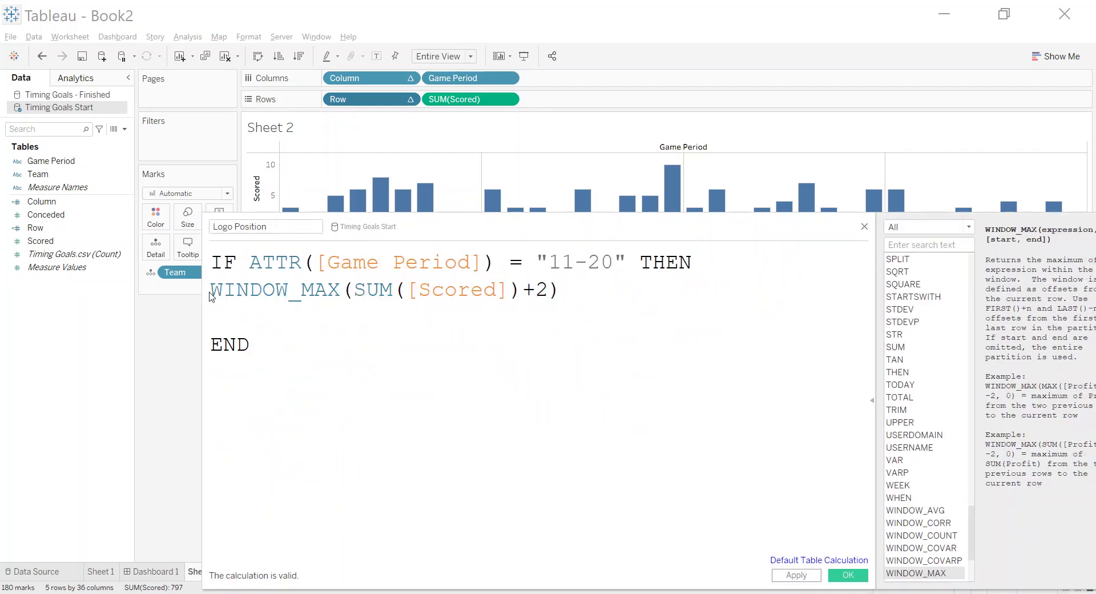
{"action": "left_click_drag", "start_coordinate": [212, 288], "coordinate": [563, 291]}
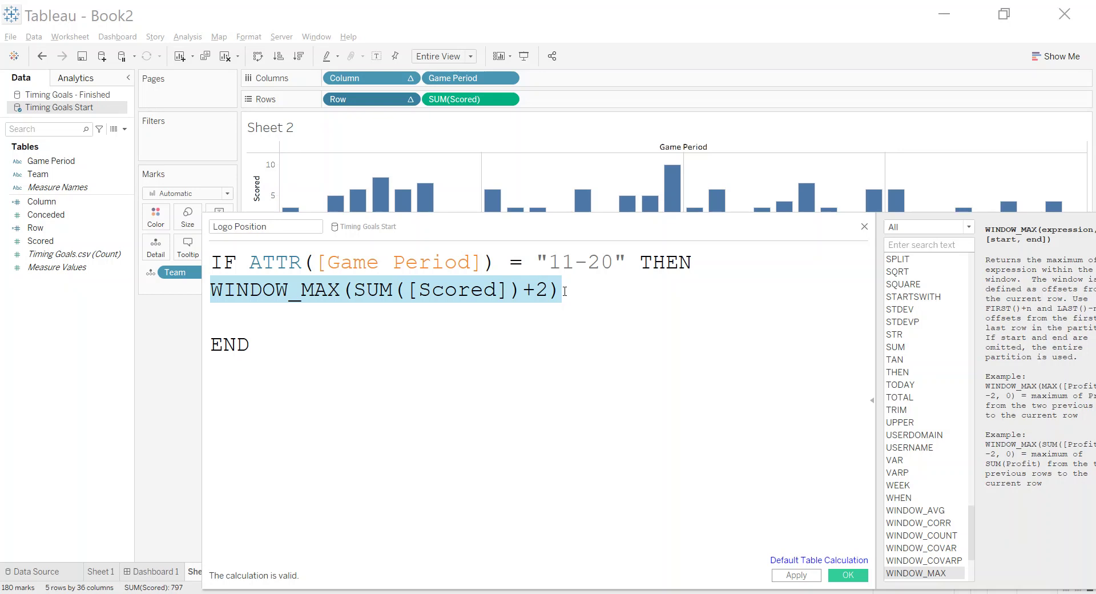
{"action": "left_click", "coordinate": [563, 292]}
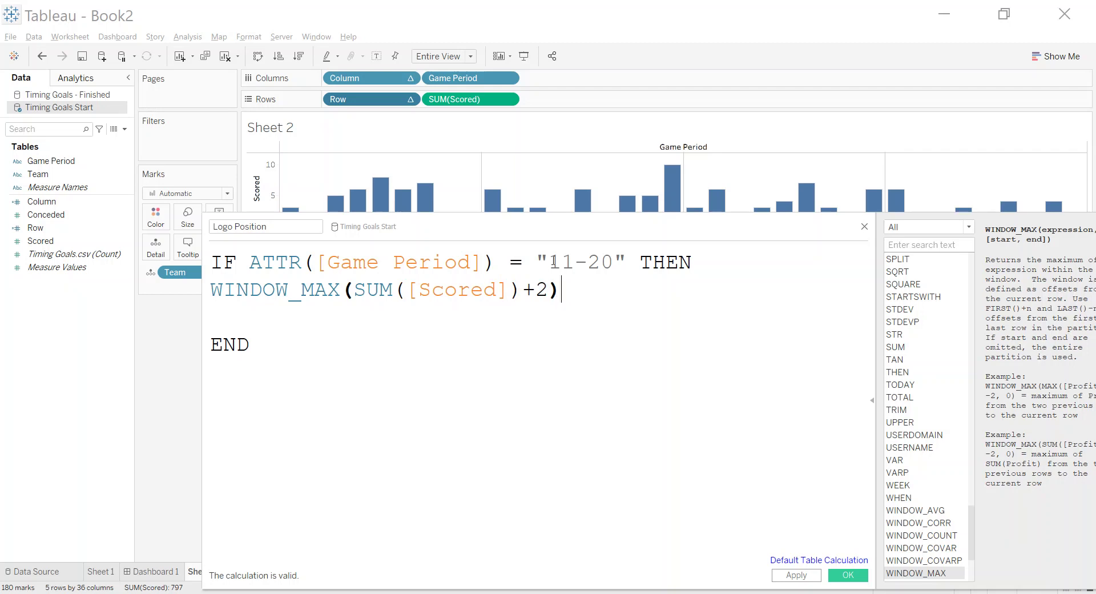
{"action": "left_click_drag", "start_coordinate": [550, 261], "coordinate": [614, 261]}
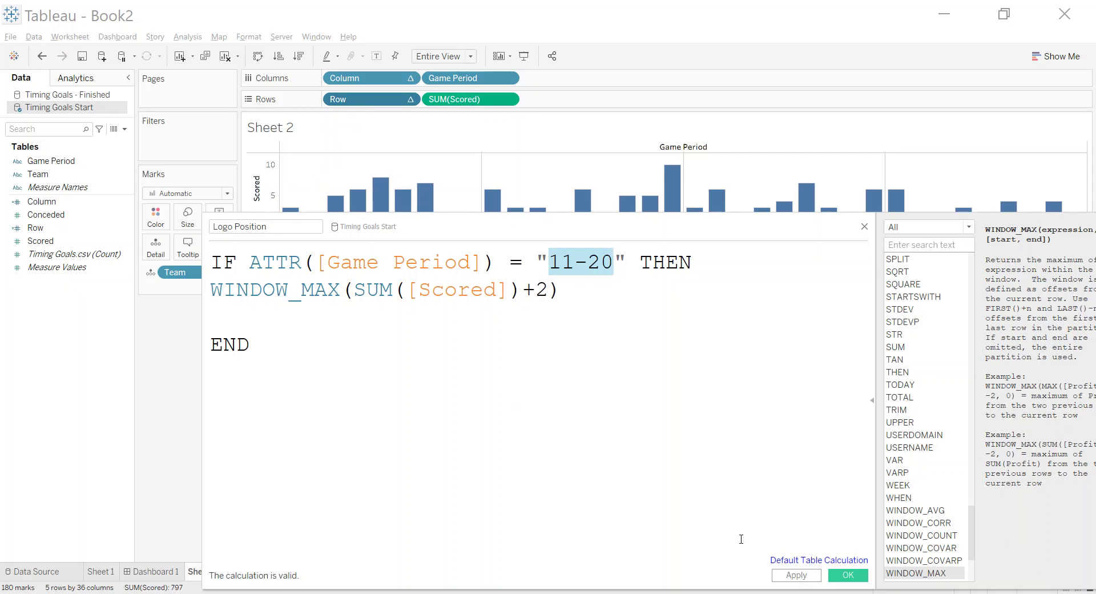
{"action": "left_click", "coordinate": [848, 575]}
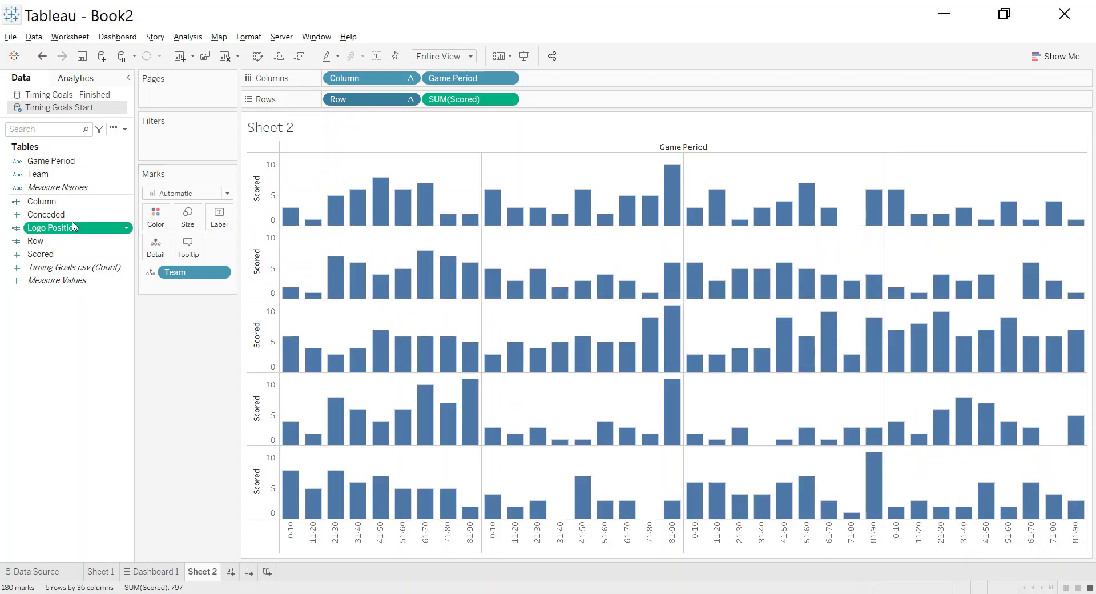
Place Logo Position on Rows after SUM(Scored), adding an 11-20 bar row per team
{"action": "left_click_drag", "start_coordinate": [57, 233], "coordinate": [565, 106]}
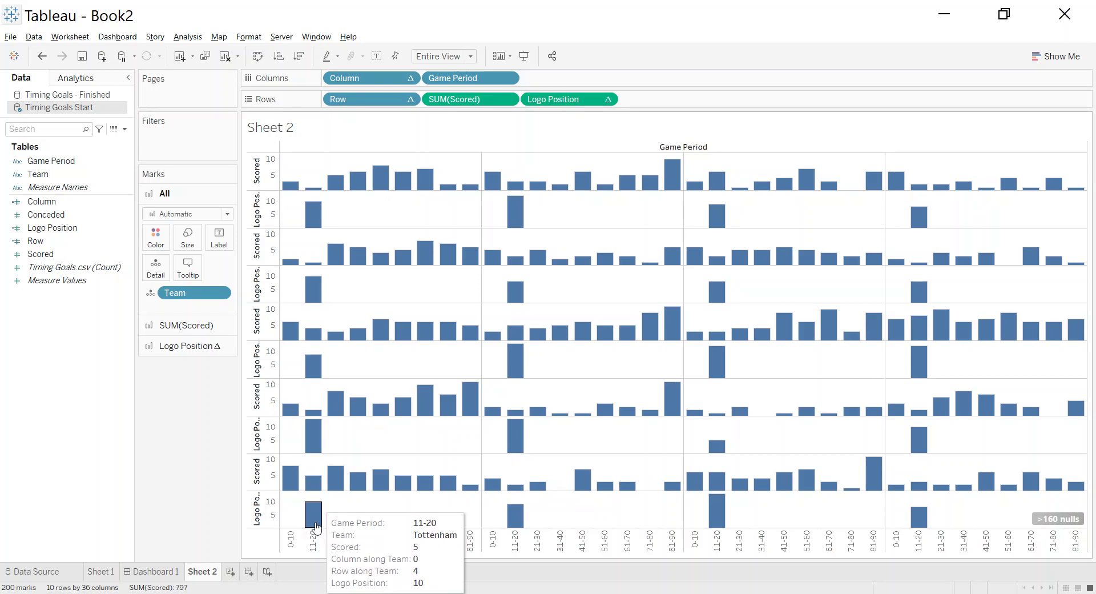
{"action": "mouse_move", "coordinate": [313, 523]}
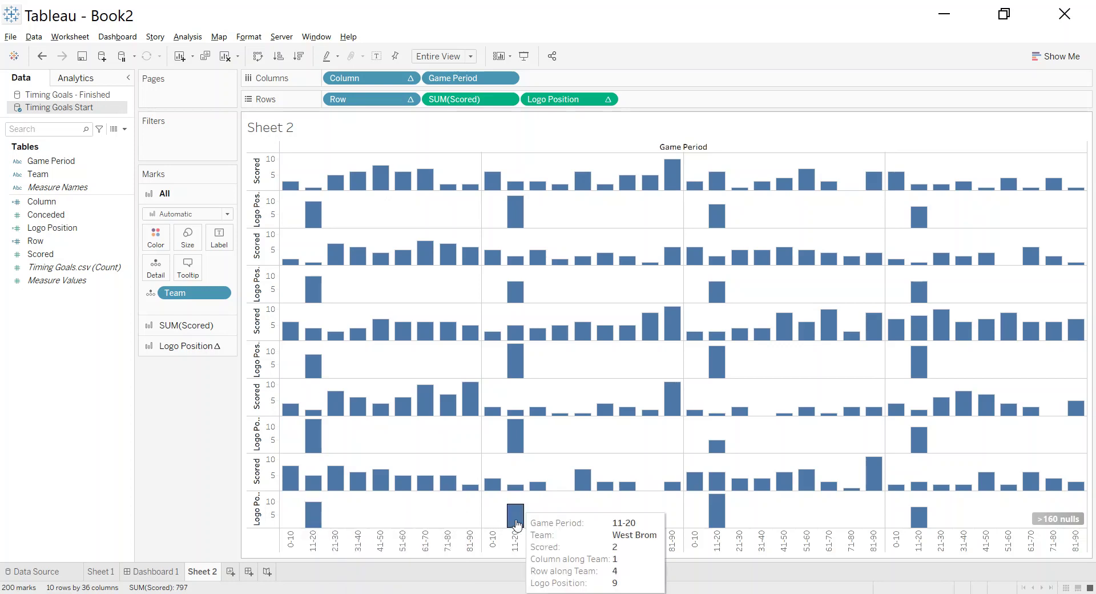
{"action": "mouse_move", "coordinate": [913, 518]}
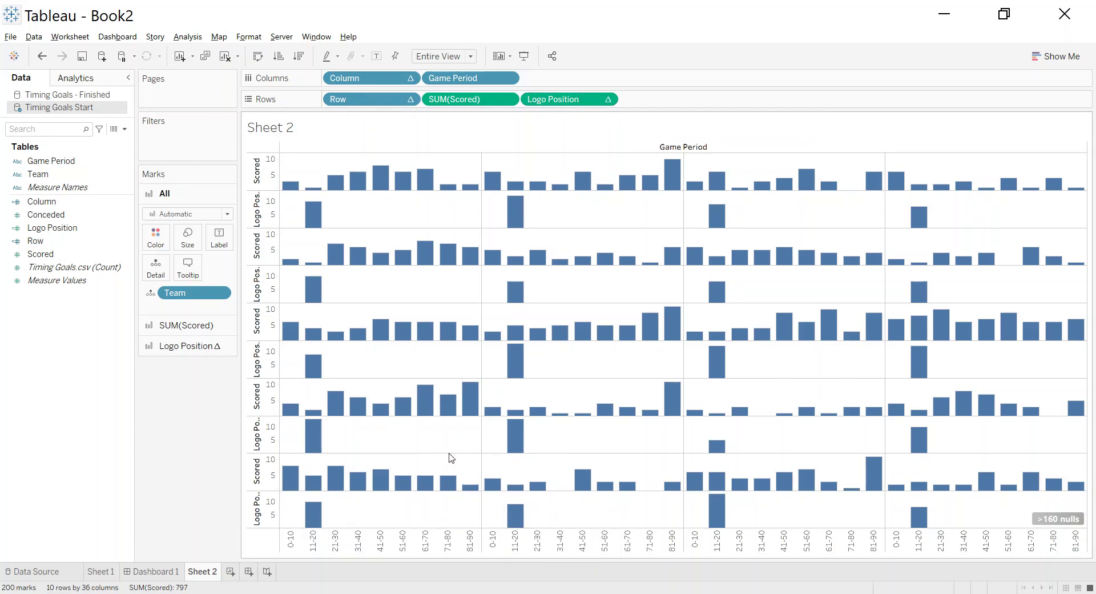
{"action": "mouse_move", "coordinate": [516, 522]}
{"action": "mouse_move", "coordinate": [315, 445]}
{"action": "right_click", "coordinate": [593, 103]}
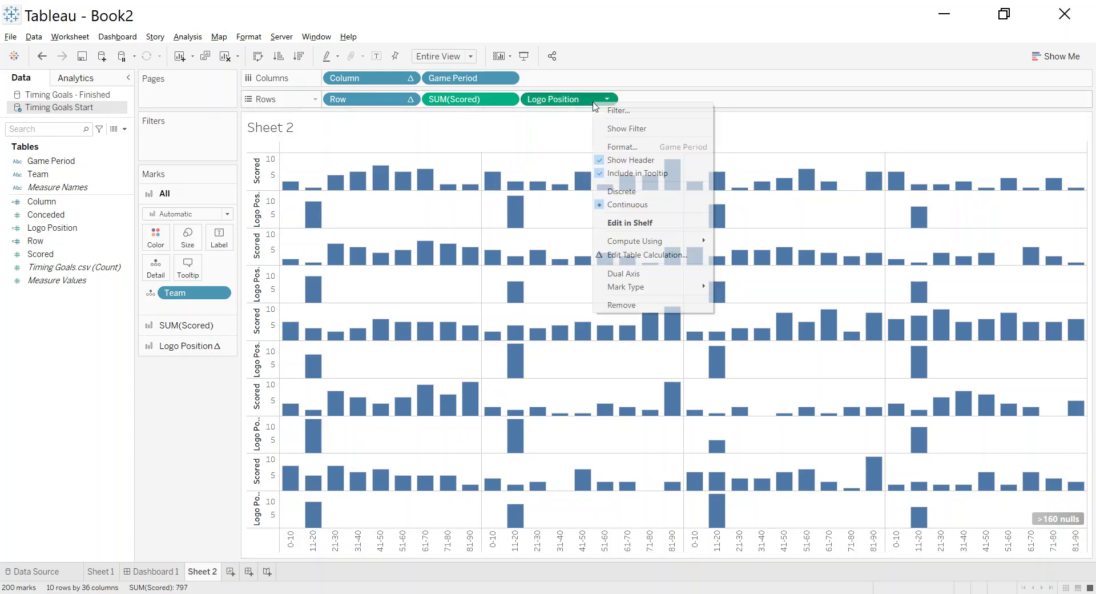
Set Logo Position's table calculation to compute along Game Period and Team, then recheck the setting
{"action": "left_click", "coordinate": [633, 255]}
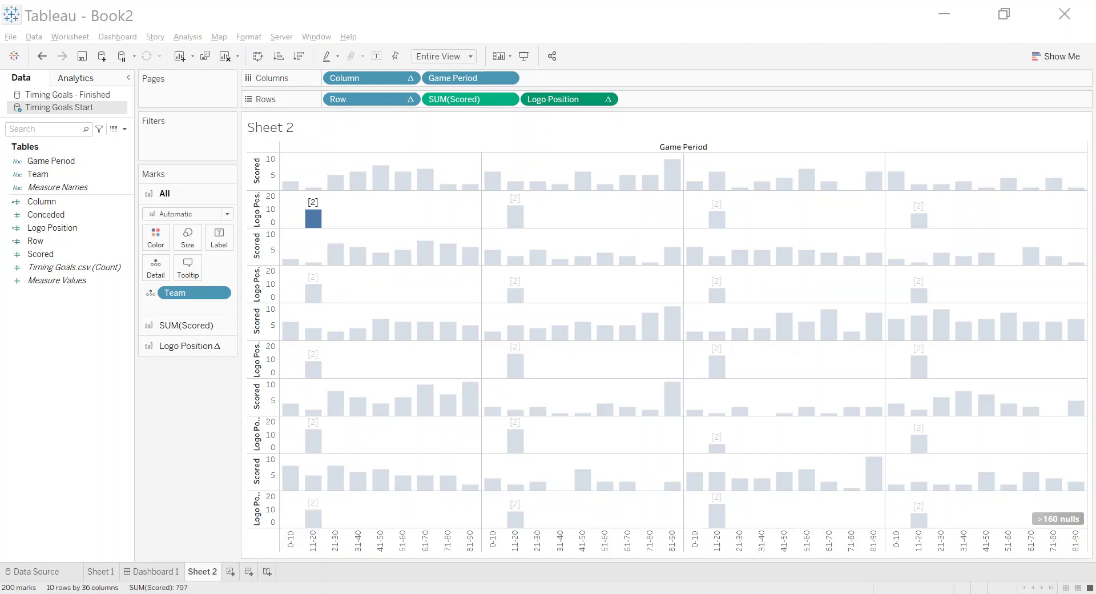
{"action": "left_click", "coordinate": [697, 284]}
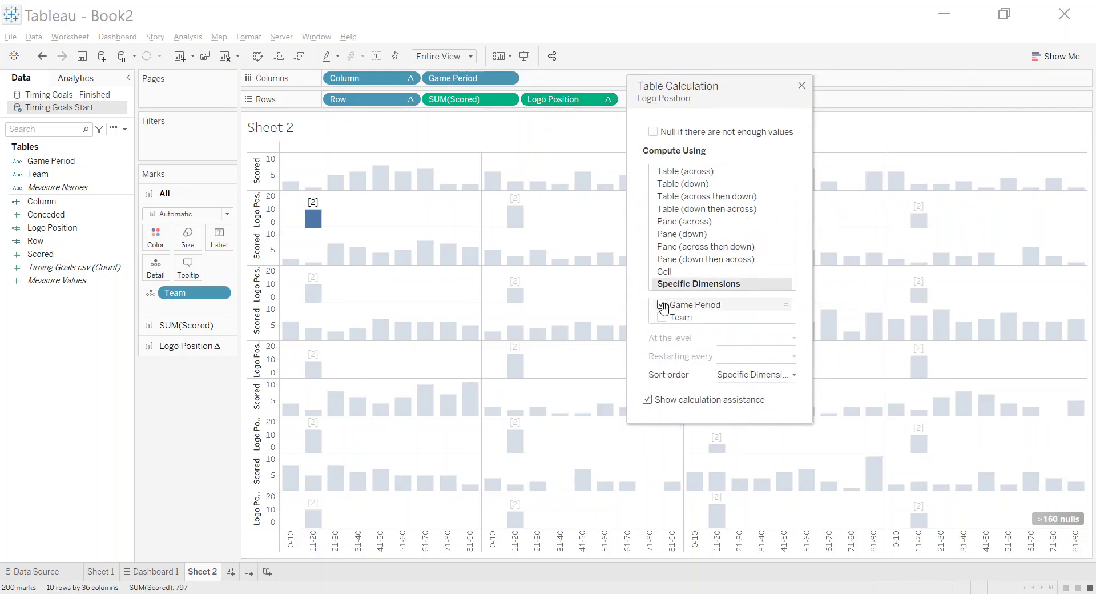
{"action": "left_click", "coordinate": [662, 318]}
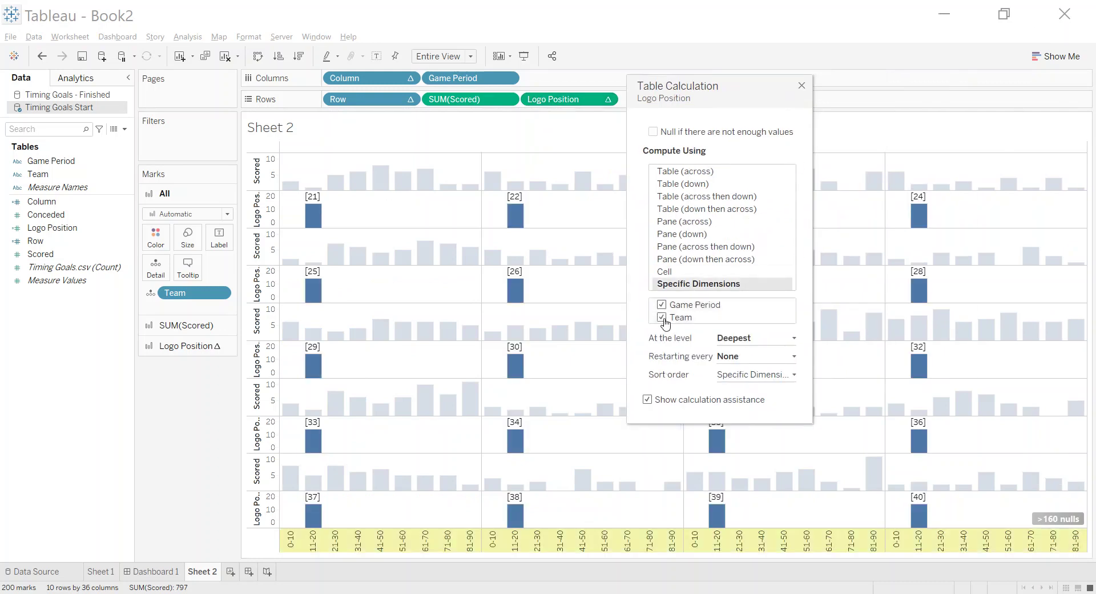
{"action": "left_click", "coordinate": [803, 86]}
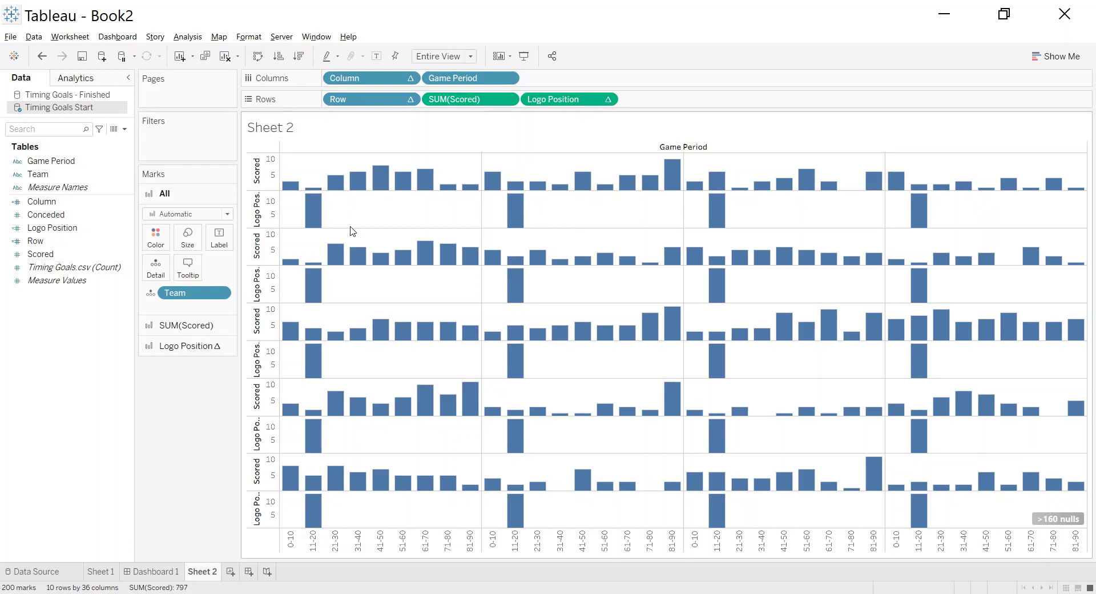
{"action": "mouse_move", "coordinate": [310, 220]}
{"action": "mouse_move", "coordinate": [720, 215]}
{"action": "mouse_move", "coordinate": [932, 222]}
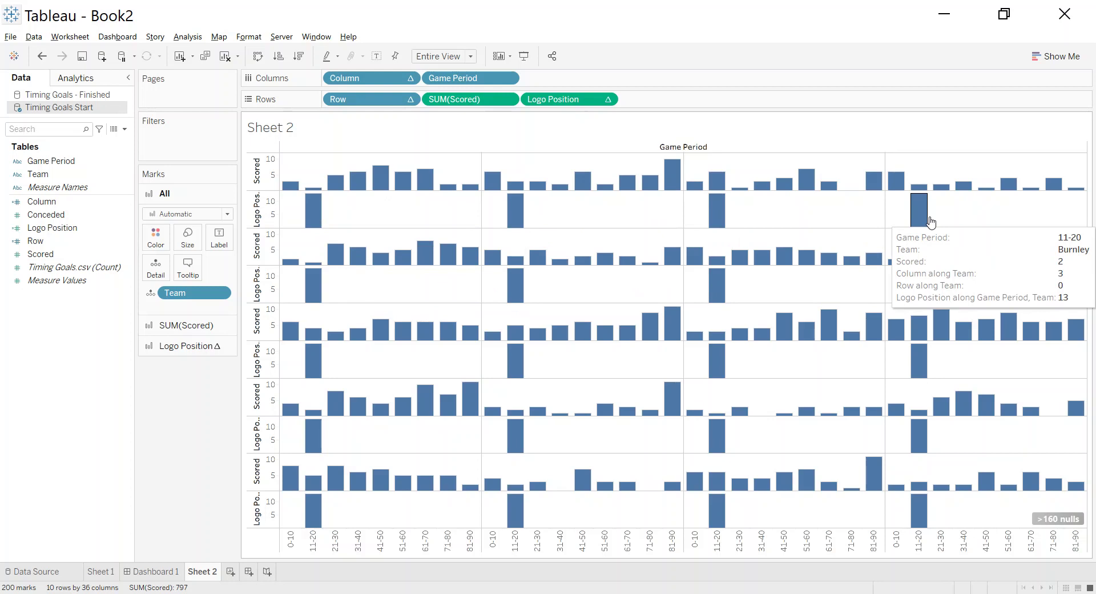
{"action": "right_click", "coordinate": [576, 100]}
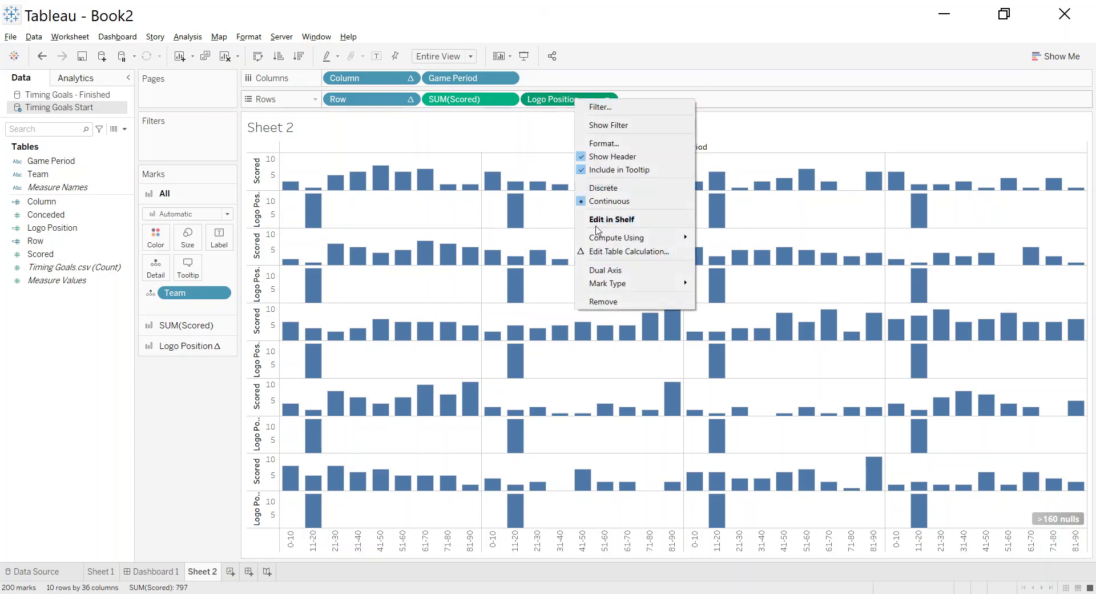
{"action": "left_click", "coordinate": [622, 252]}
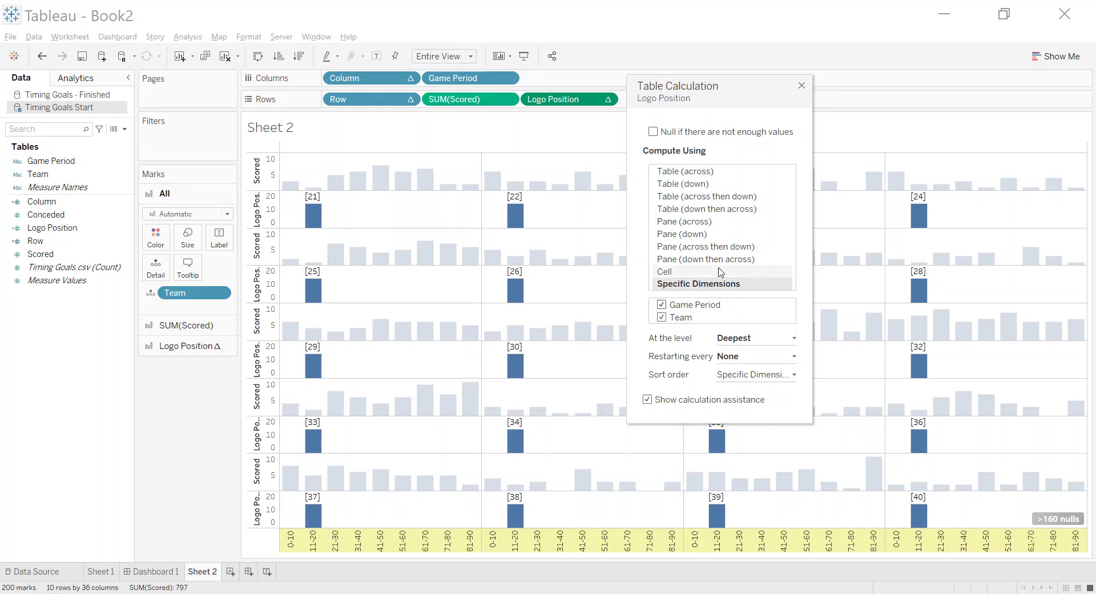
{"action": "left_click", "coordinate": [802, 86]}
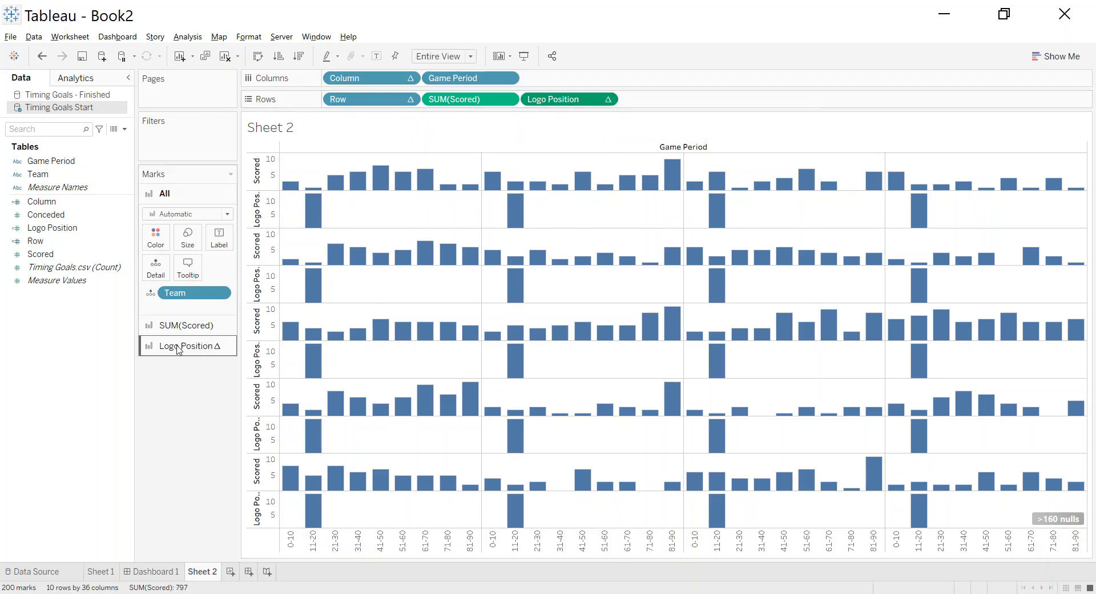
Change the Logo Position mark type from bars to Shape
{"action": "left_click", "coordinate": [186, 324]}
{"action": "left_click", "coordinate": [187, 234]}
{"action": "left_click", "coordinate": [177, 241]}
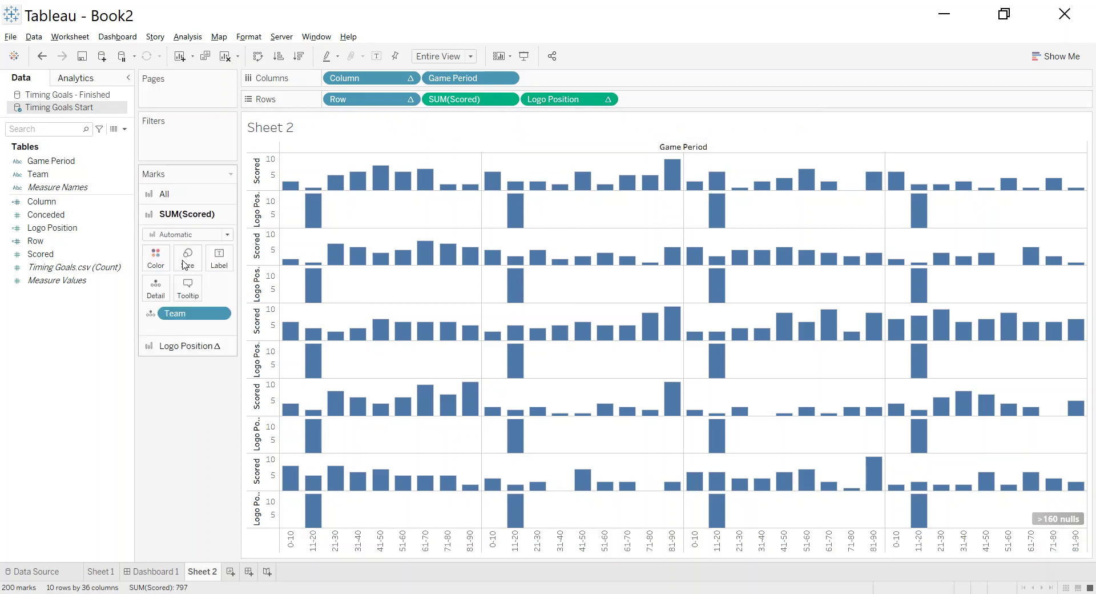
{"action": "left_click", "coordinate": [187, 346]}
{"action": "left_click", "coordinate": [188, 256]}
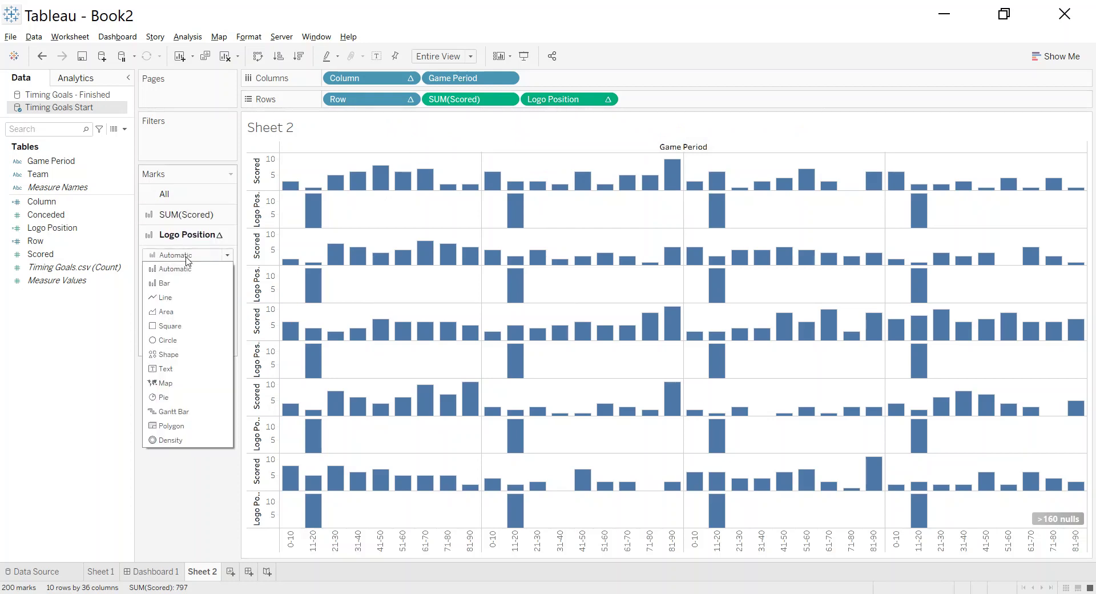
{"action": "left_click", "coordinate": [168, 354]}
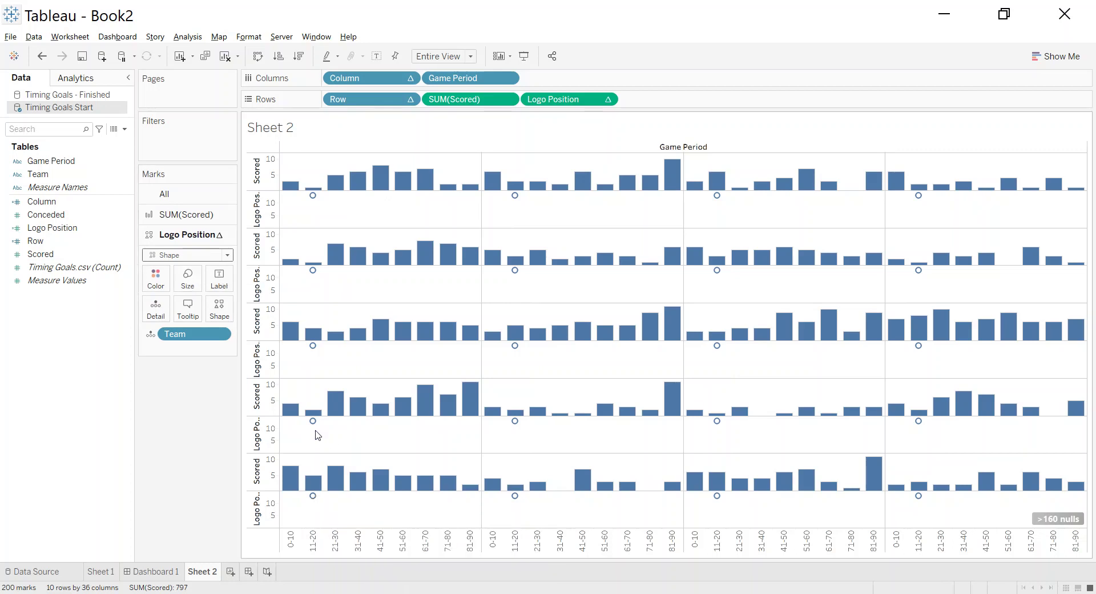
Make Logo Position a dual axis with SUM(Scored), synchronize the axes, and select All marks
{"action": "left_click", "coordinate": [607, 99]}
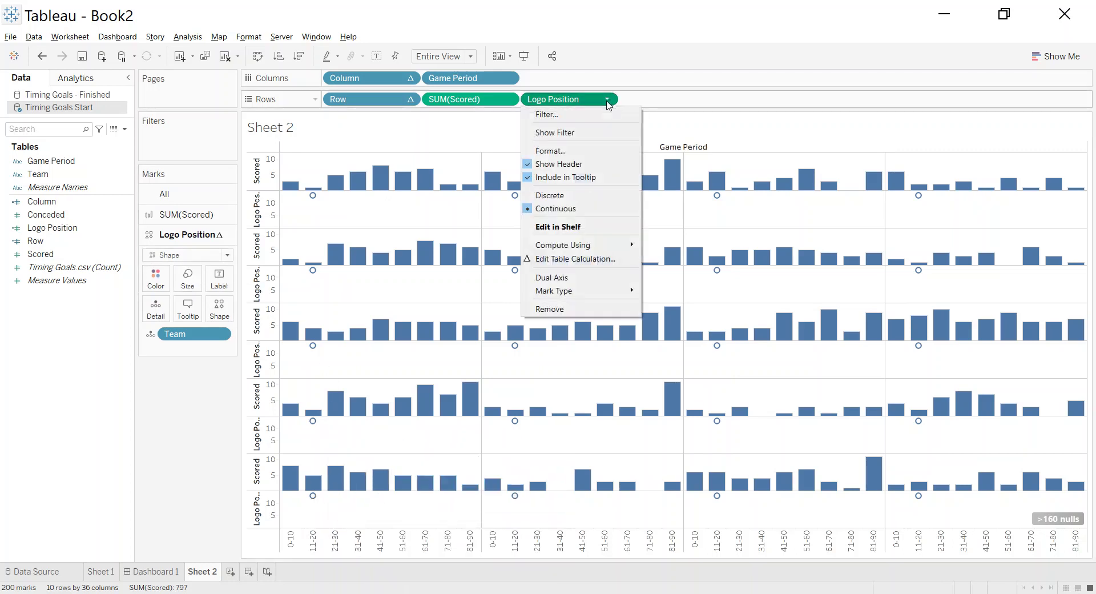
{"action": "left_click", "coordinate": [577, 278]}
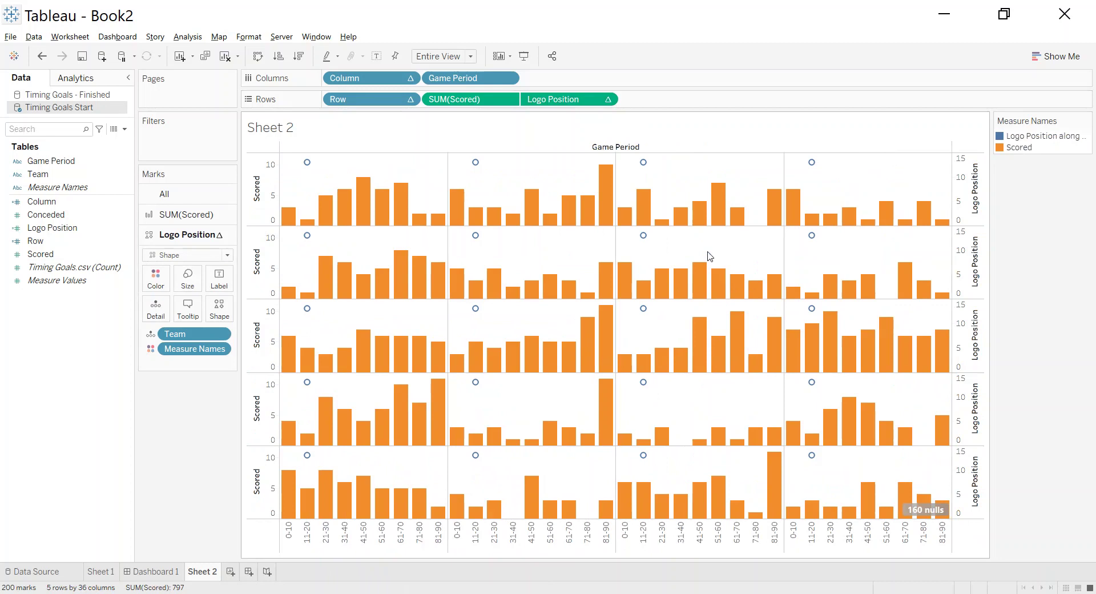
{"action": "right_click", "coordinate": [965, 195]}
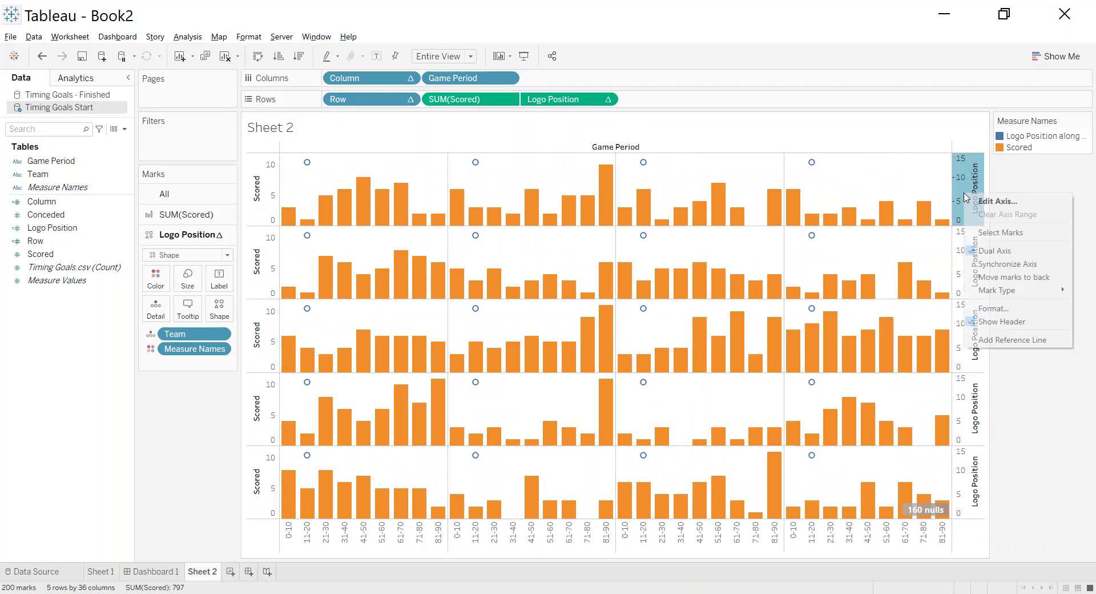
{"action": "left_click", "coordinate": [1001, 271]}
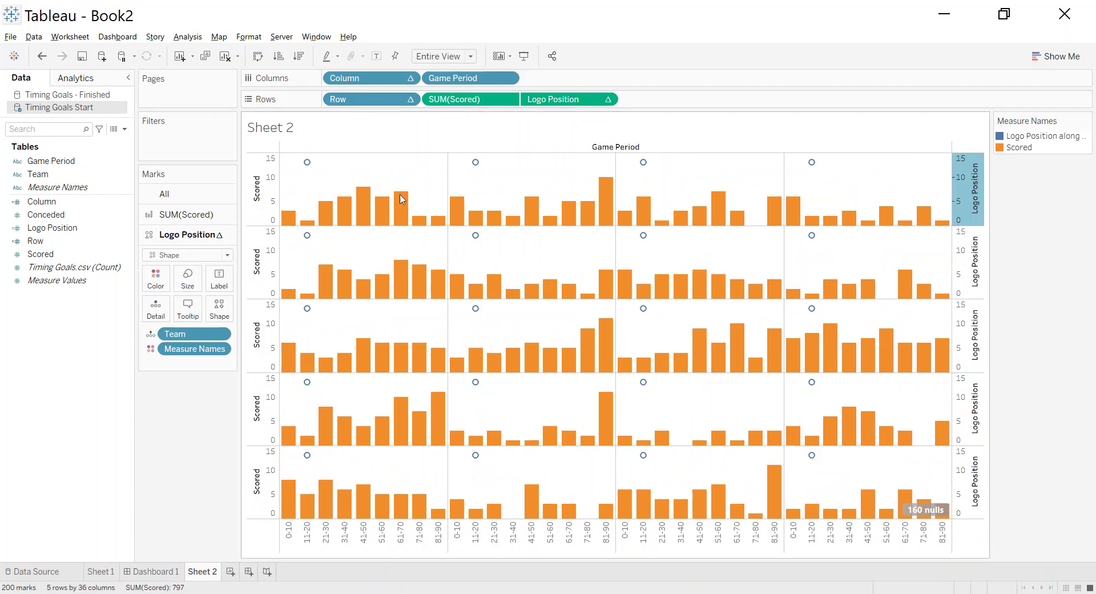
{"action": "mouse_move", "coordinate": [309, 163]}
{"action": "left_click", "coordinate": [169, 200]}
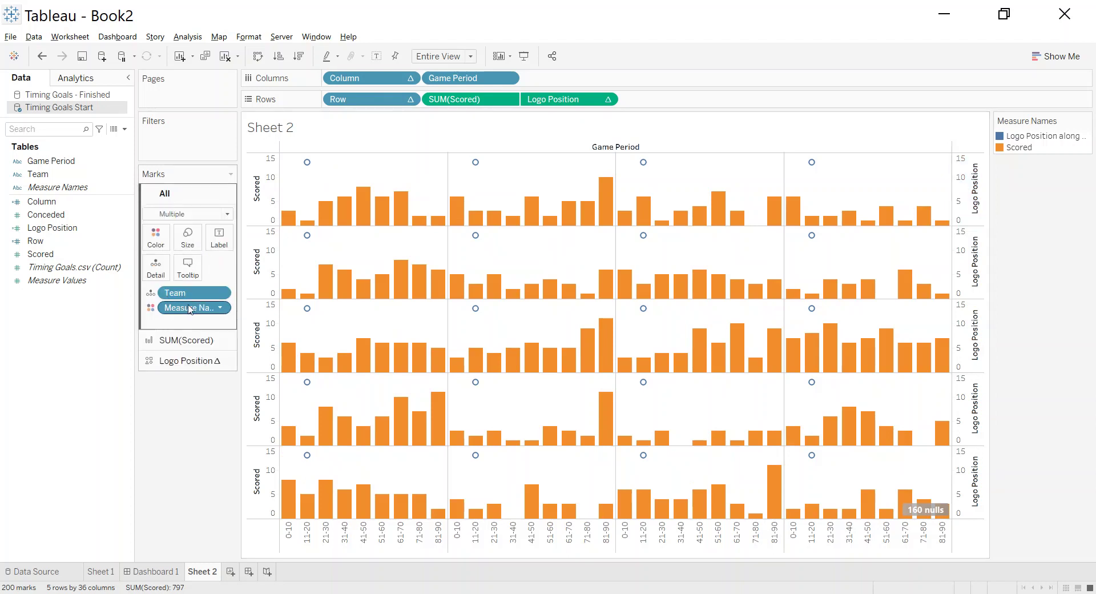
Remove Measure Names from Color and keep the Logo Position marks as shapes
{"action": "left_click_drag", "start_coordinate": [194, 307], "coordinate": [193, 455]}
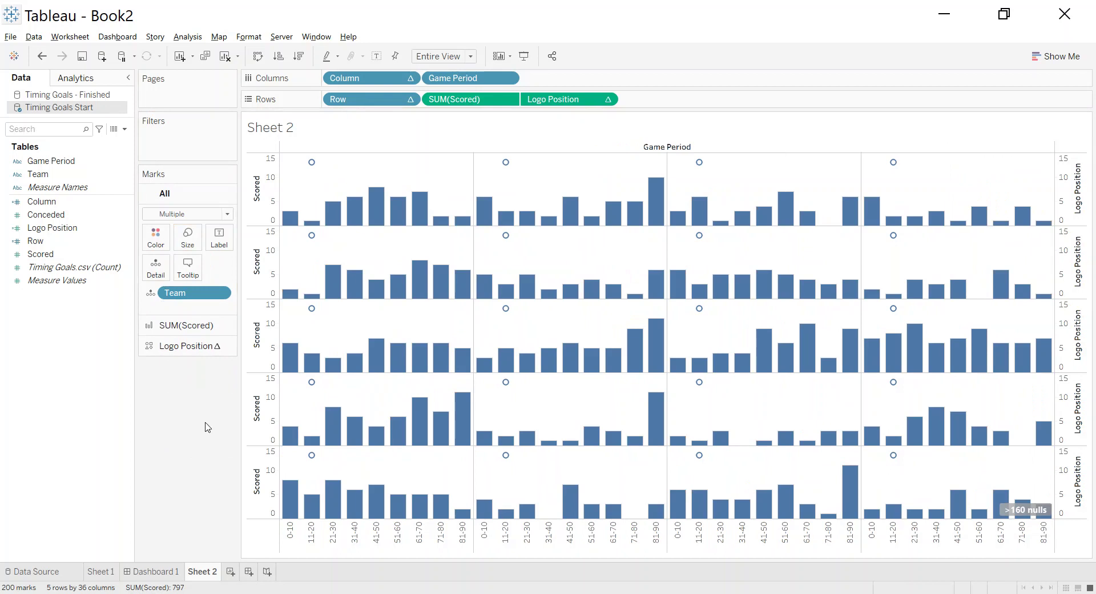
{"action": "left_click", "coordinate": [200, 346]}
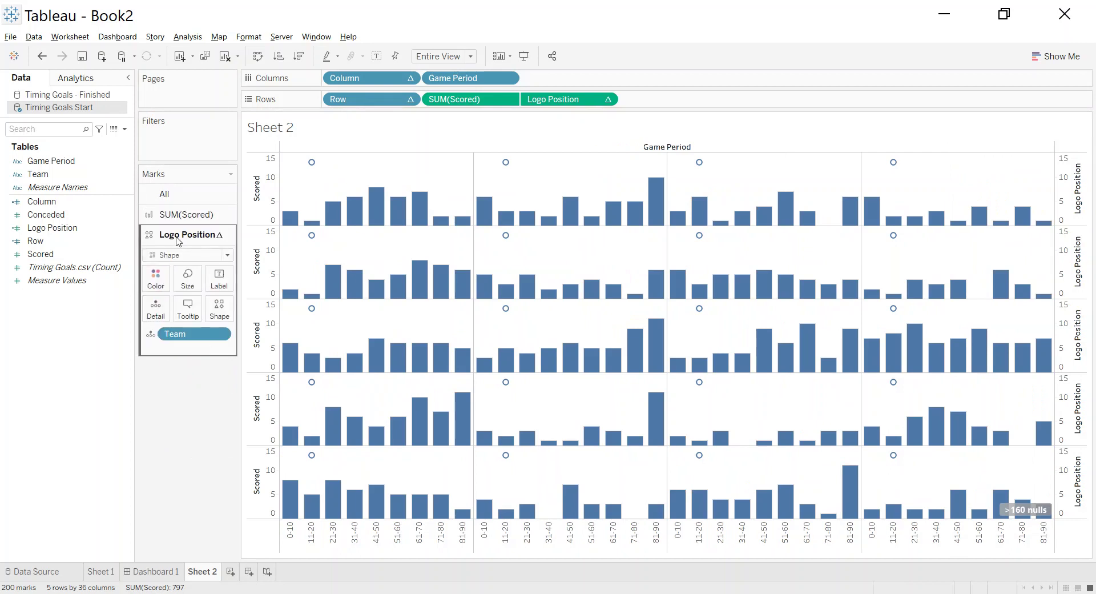
{"action": "left_click", "coordinate": [186, 255]}
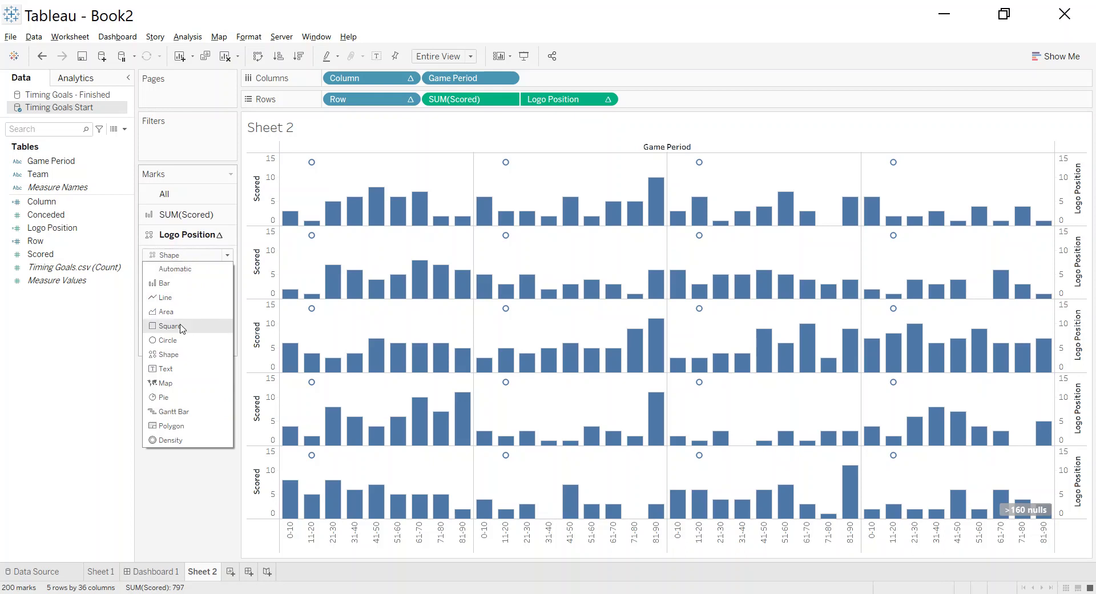
{"action": "left_click", "coordinate": [179, 357]}
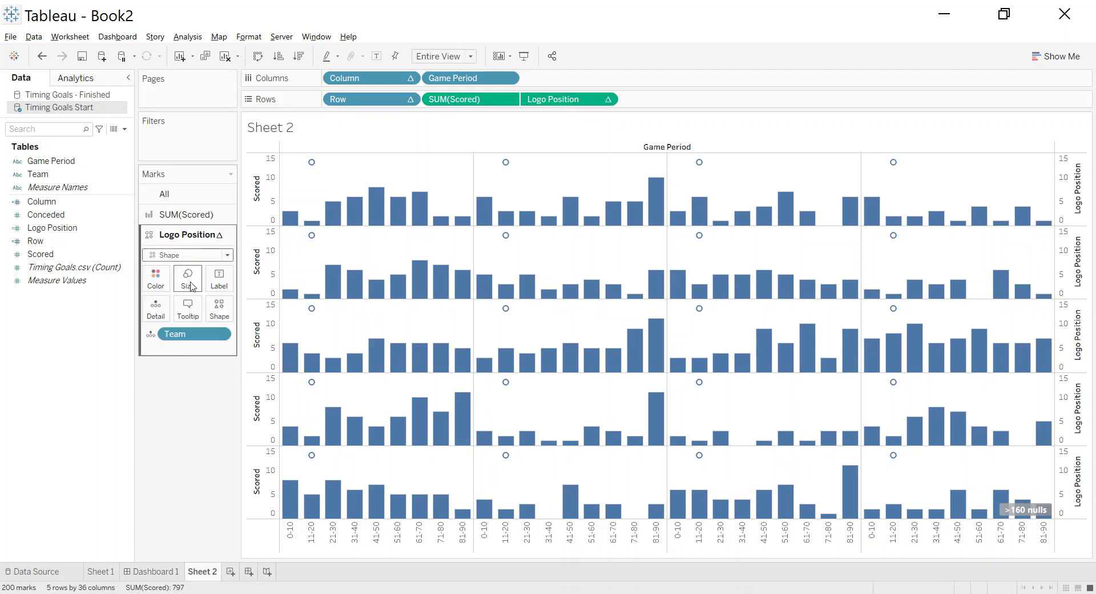
{"action": "left_click", "coordinate": [220, 311]}
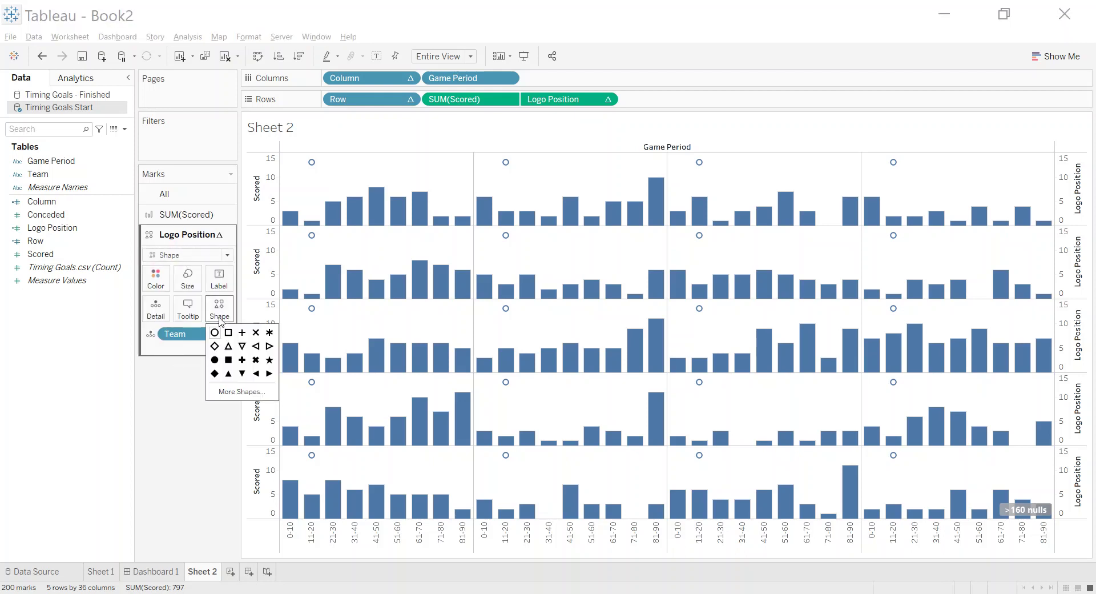
{"action": "left_click", "coordinate": [242, 391]}
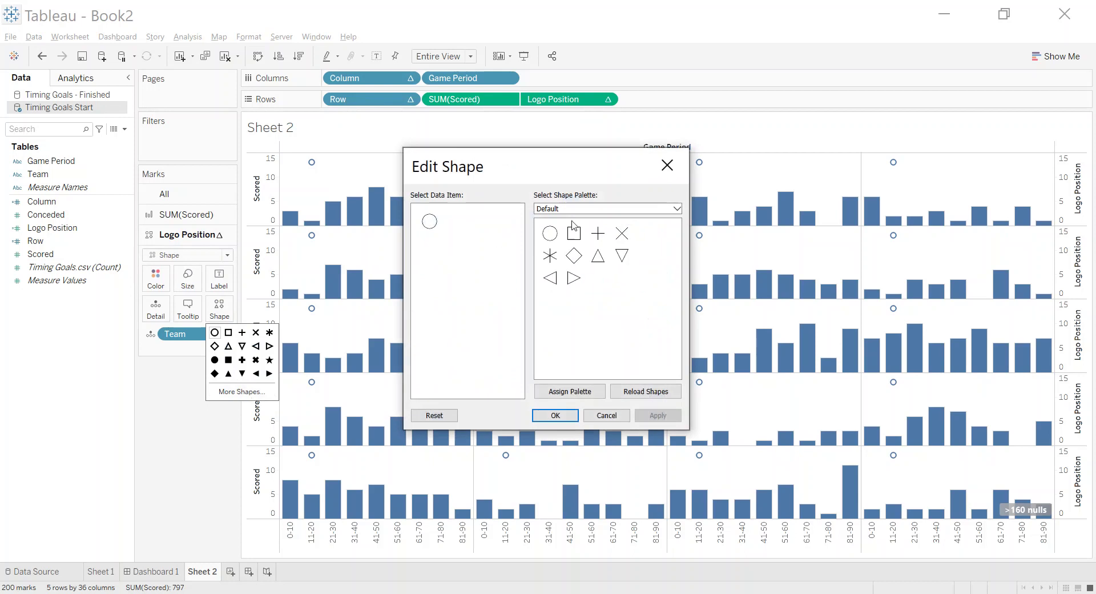
{"action": "left_click", "coordinate": [667, 165]}
Put Team on Shape and assign the Premier League palette so each marker shows its club logo
{"action": "left_click_drag", "start_coordinate": [38, 174], "coordinate": [218, 312]}
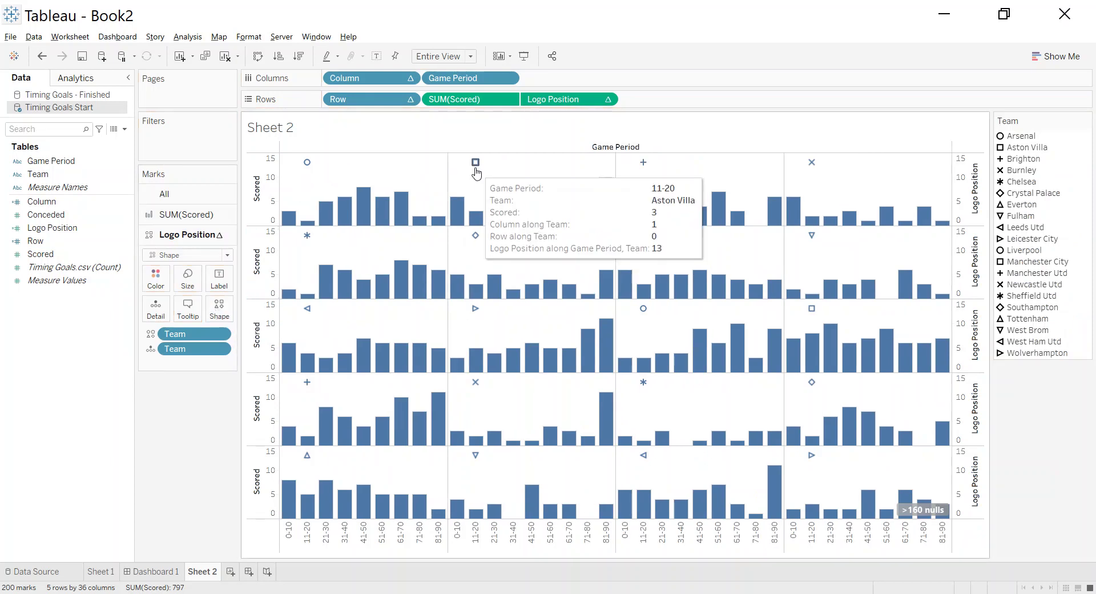
{"action": "left_click", "coordinate": [220, 310]}
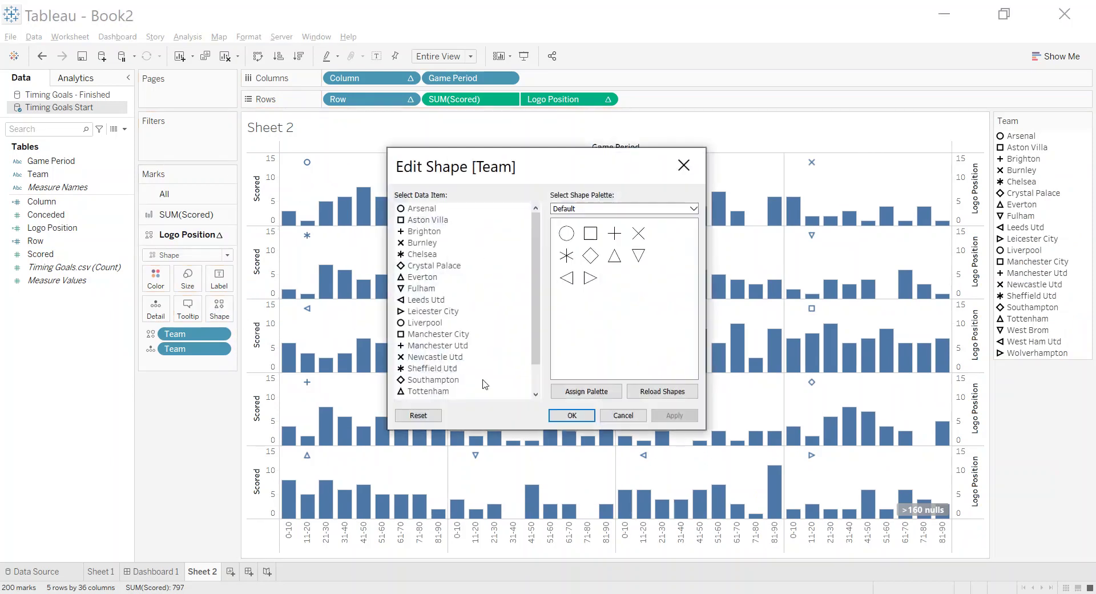
{"action": "left_click", "coordinate": [612, 210]}
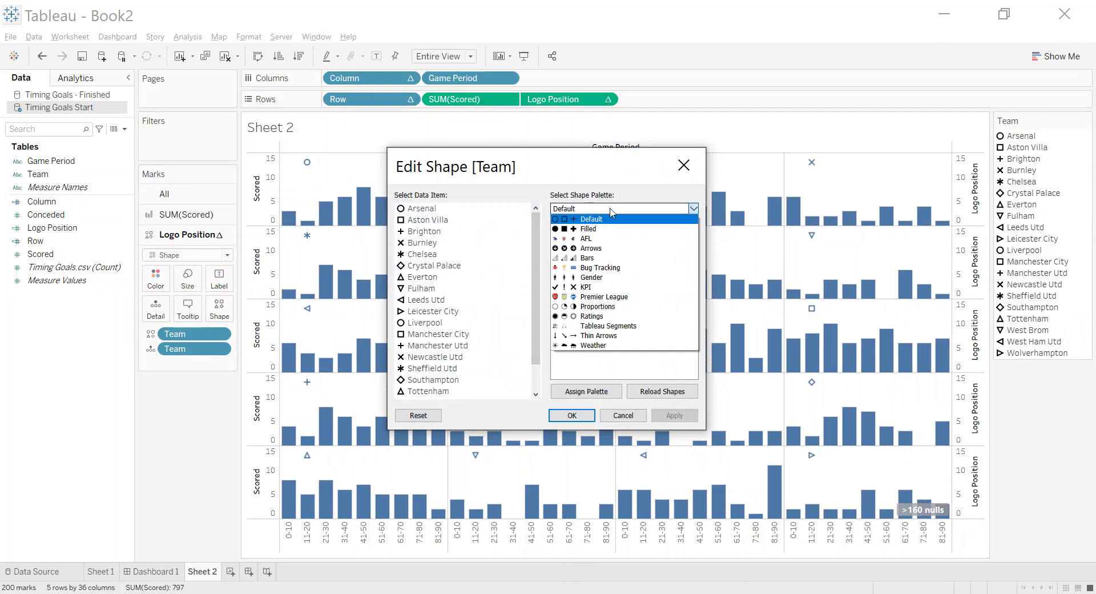
{"action": "left_click", "coordinate": [617, 297]}
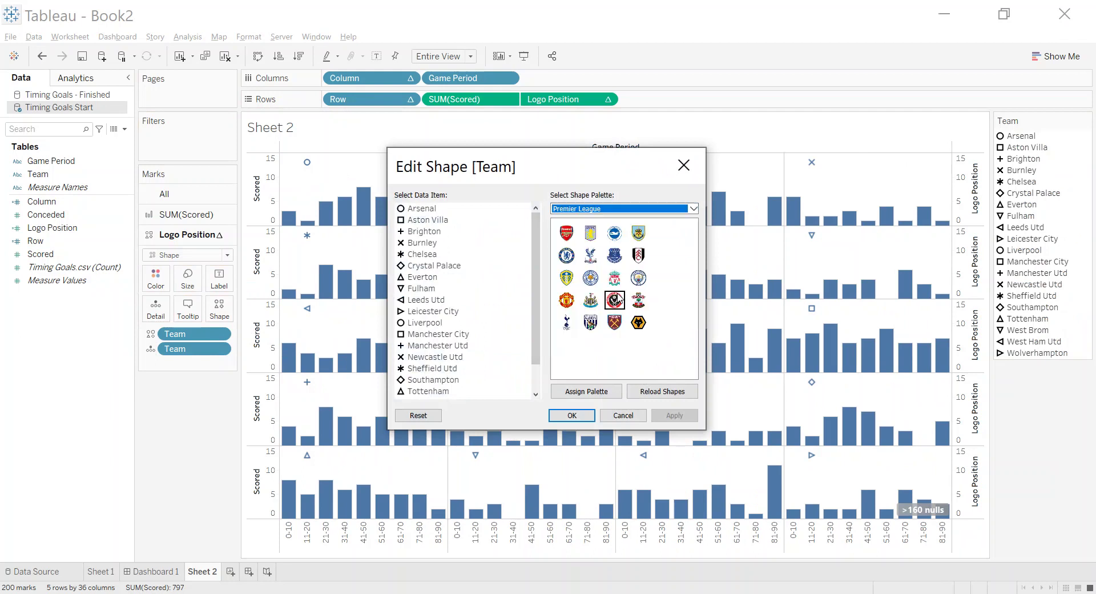
{"action": "left_click", "coordinate": [594, 393]}
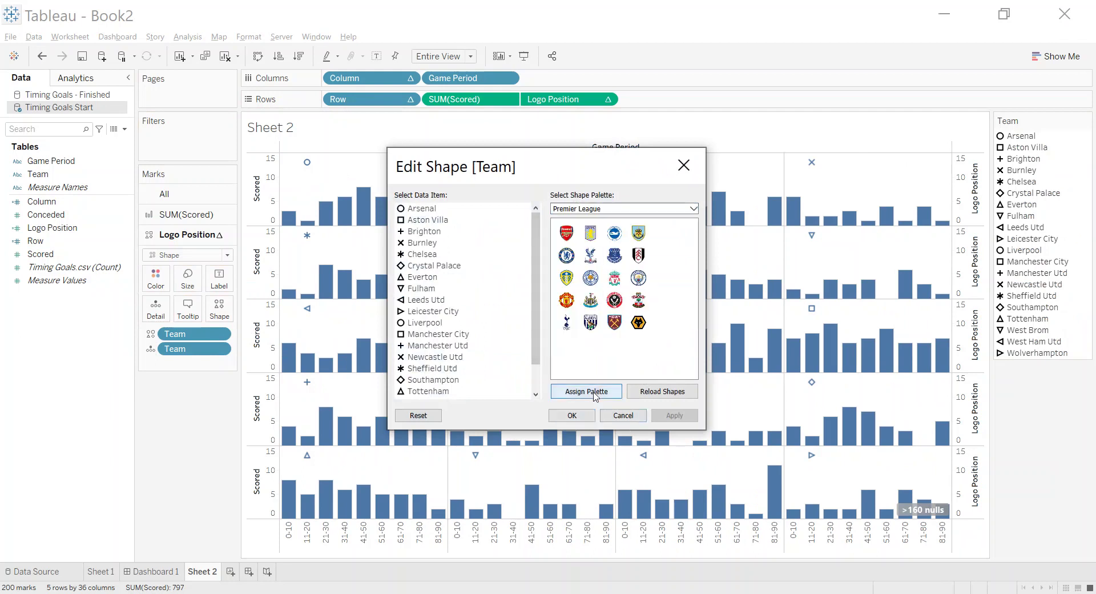
{"action": "left_click", "coordinate": [675, 416]}
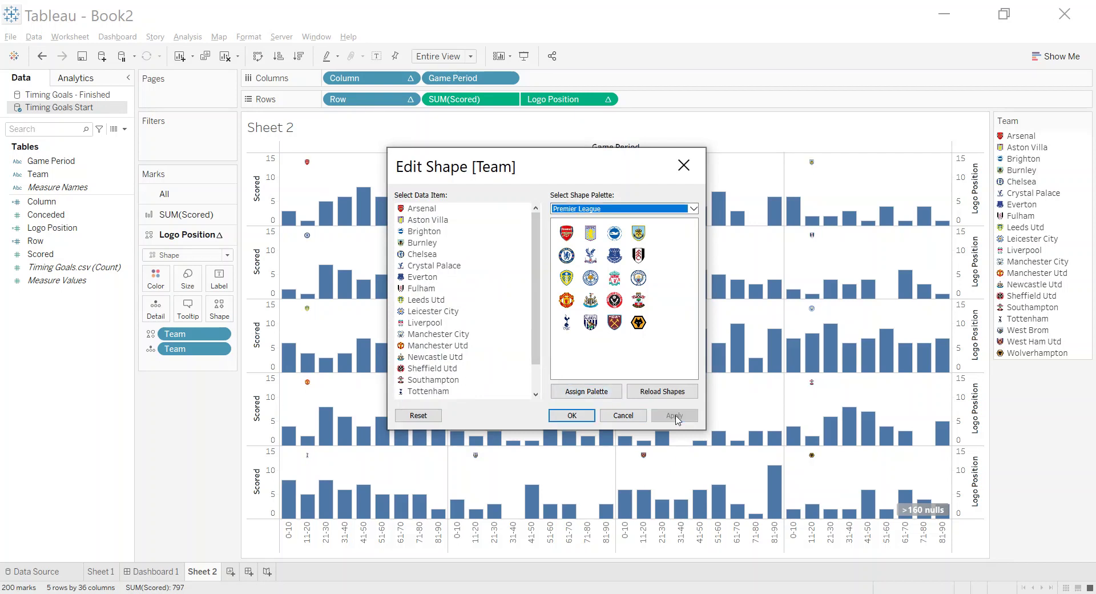
Enlarge the club logos with the Size slider, then switch to the My Tableau Repository folder
{"action": "left_click", "coordinate": [572, 416]}
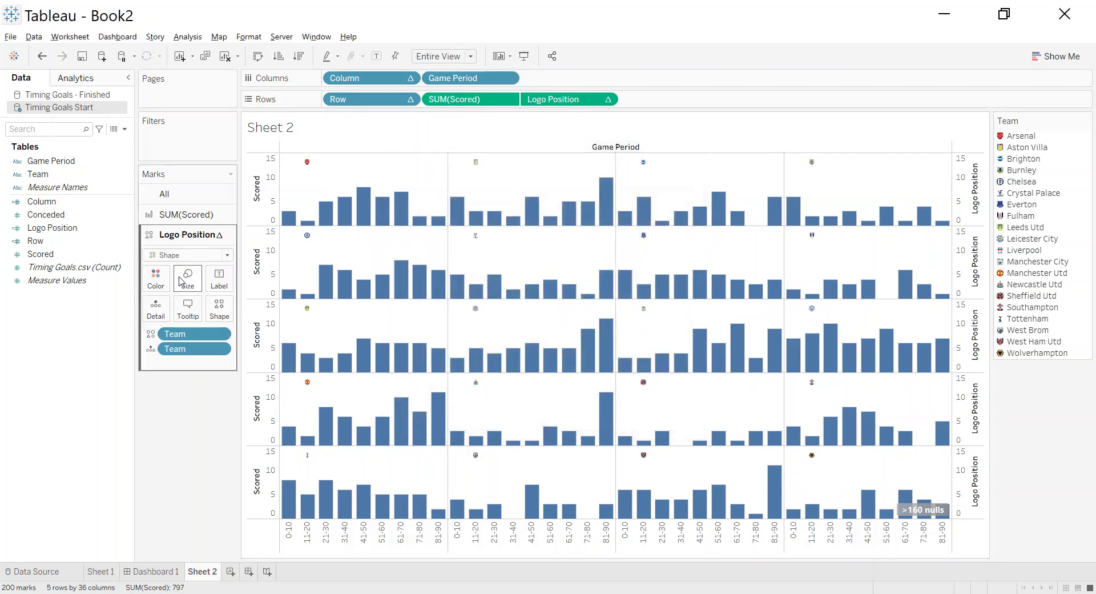
{"action": "left_click", "coordinate": [188, 278]}
{"action": "left_click_drag", "start_coordinate": [208, 309], "coordinate": [231, 310]}
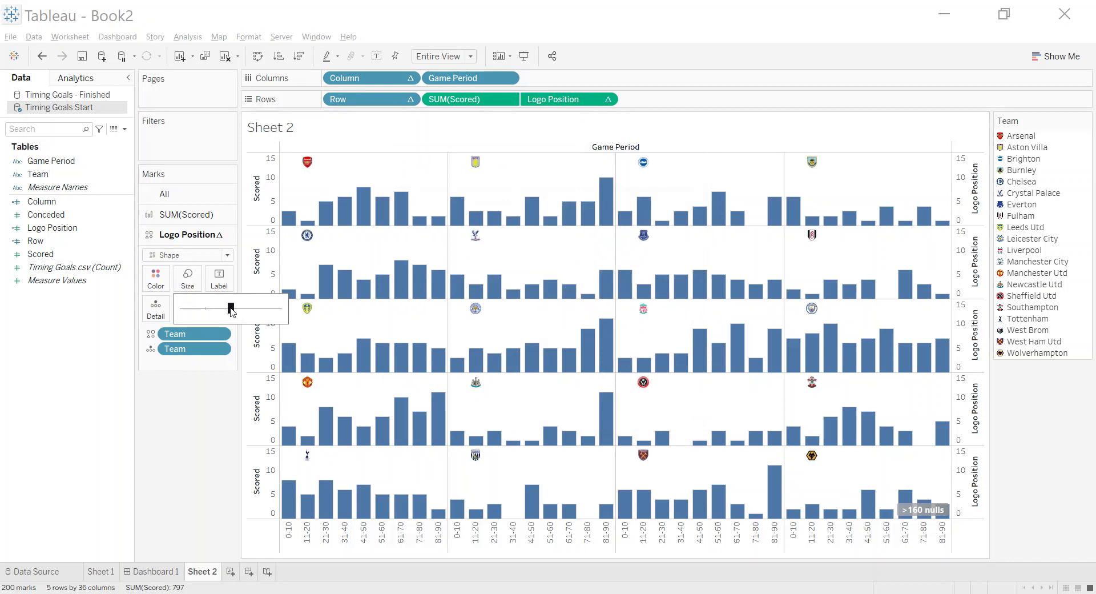
{"action": "mouse_move", "coordinate": [481, 324]}
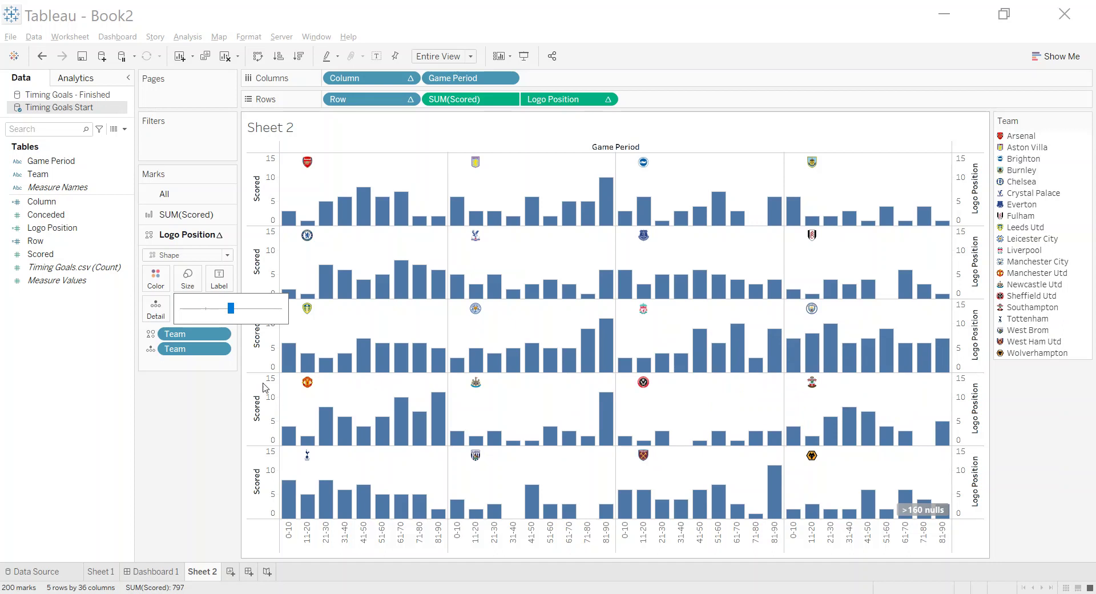
{"action": "left_click", "coordinate": [193, 434]}
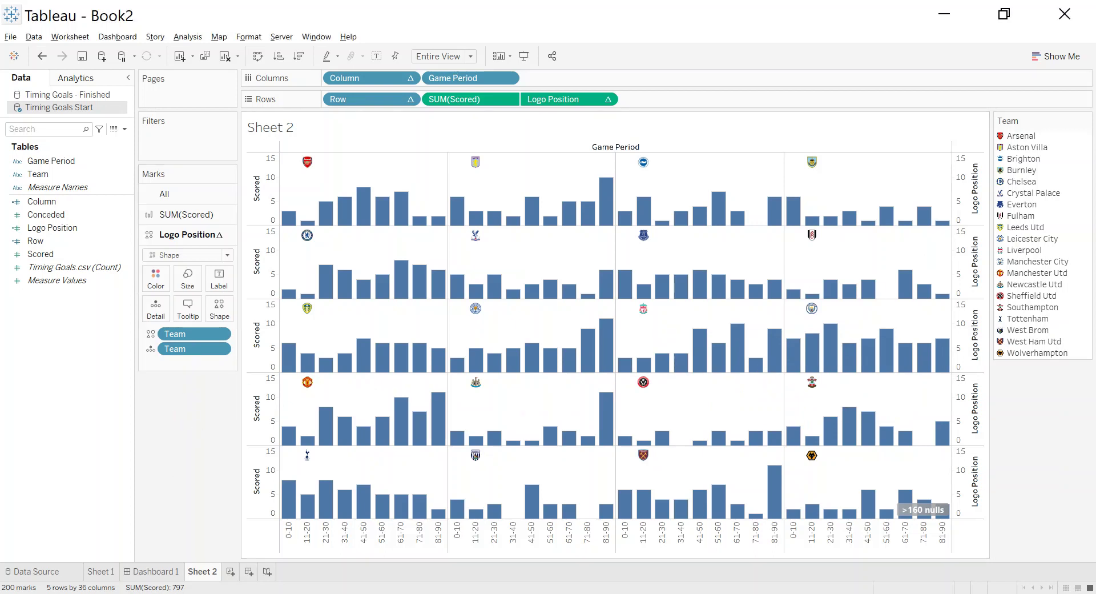
{"action": "mouse_move", "coordinate": [125, 593]}
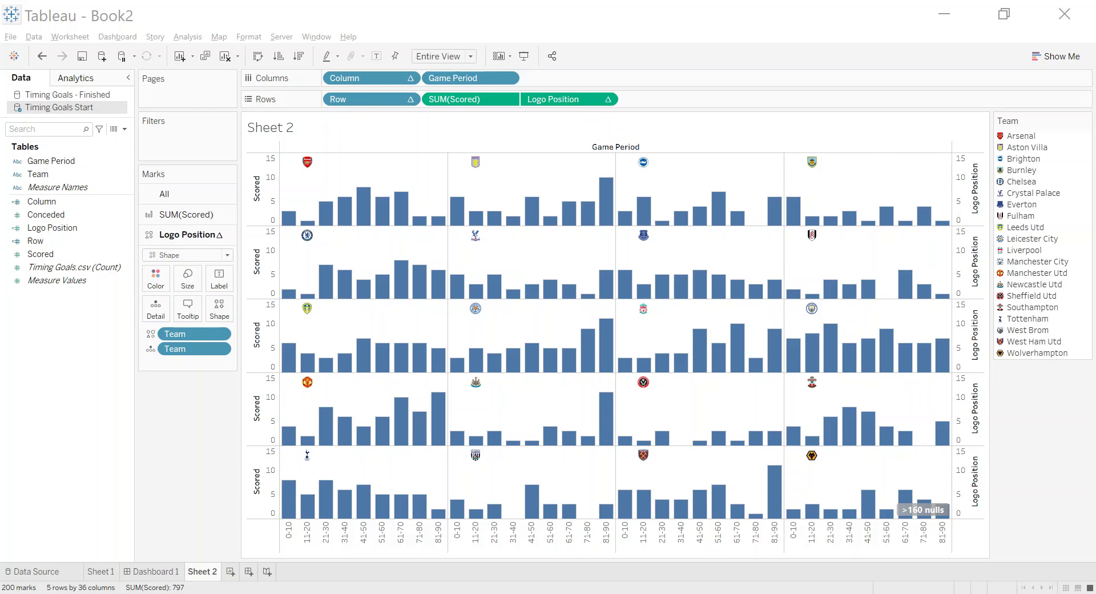
{"action": "key", "text": "alt+Tab"}
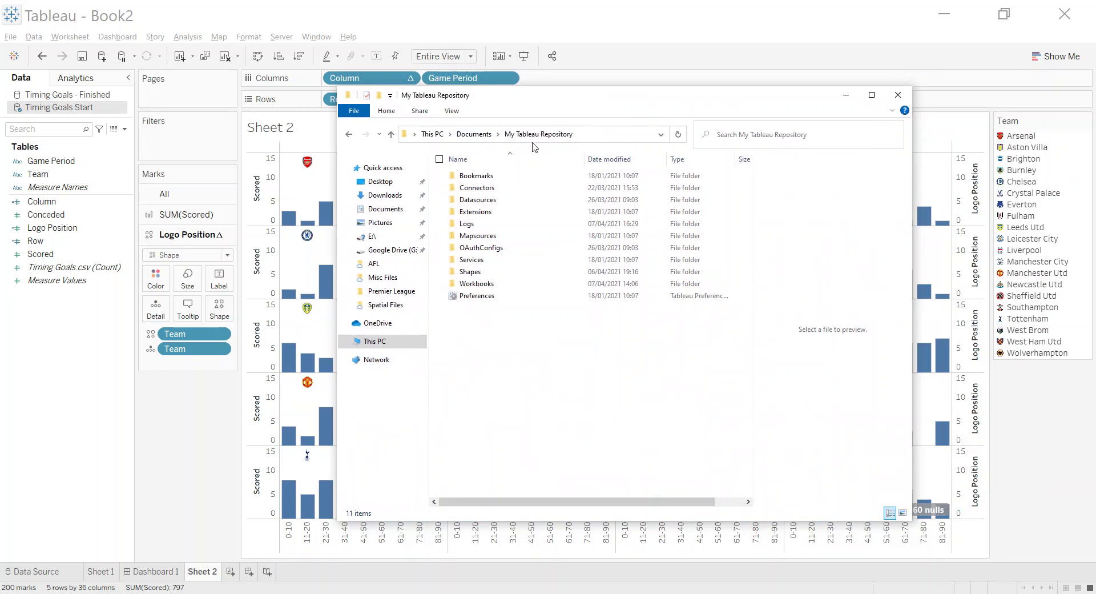
Browse the Premier League logo images under Shapes, go back to Shapes, and close File Explorer
{"action": "double_click", "coordinate": [480, 274]}
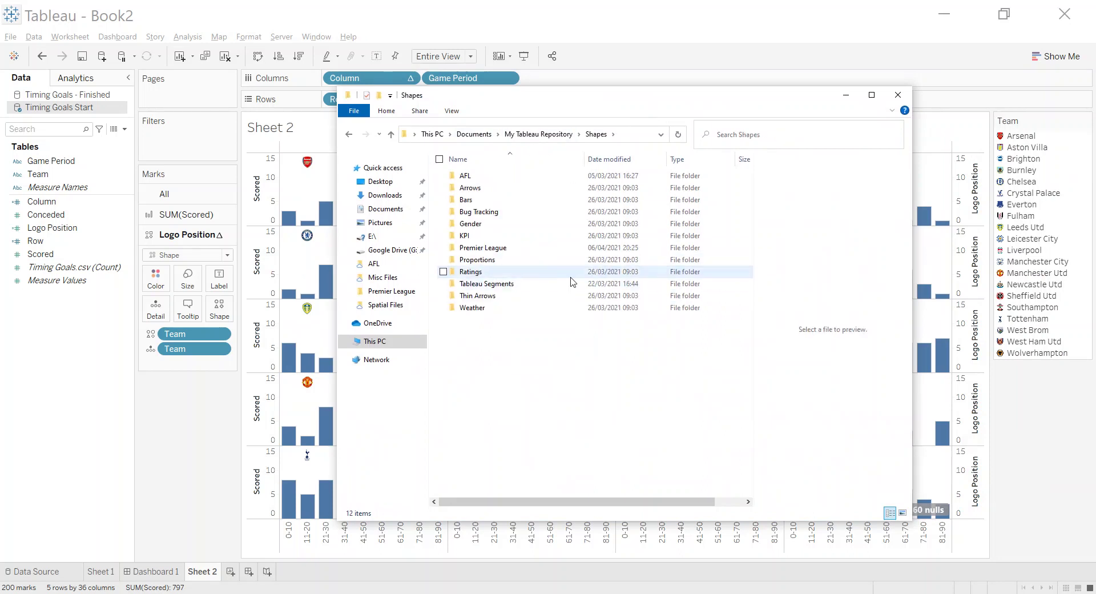
{"action": "double_click", "coordinate": [483, 248]}
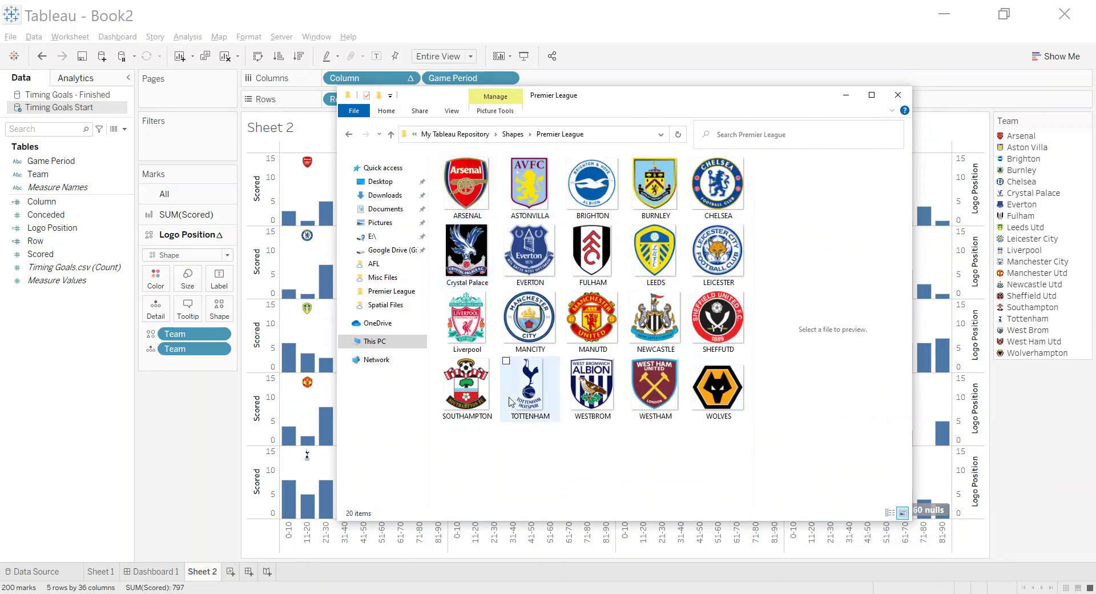
{"action": "left_click", "coordinate": [512, 134]}
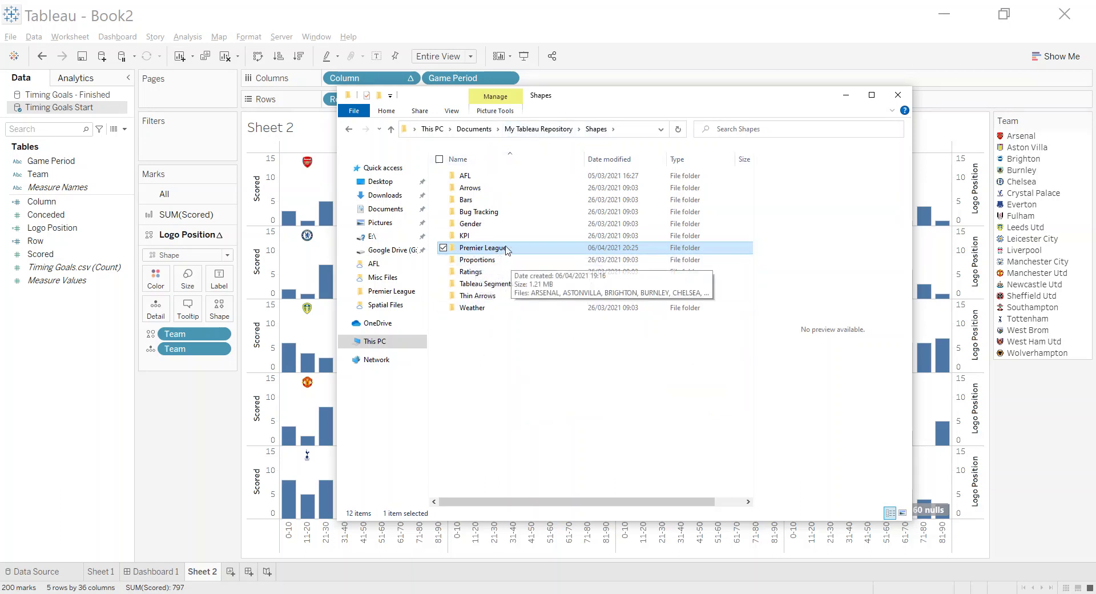
{"action": "left_click", "coordinate": [898, 95]}
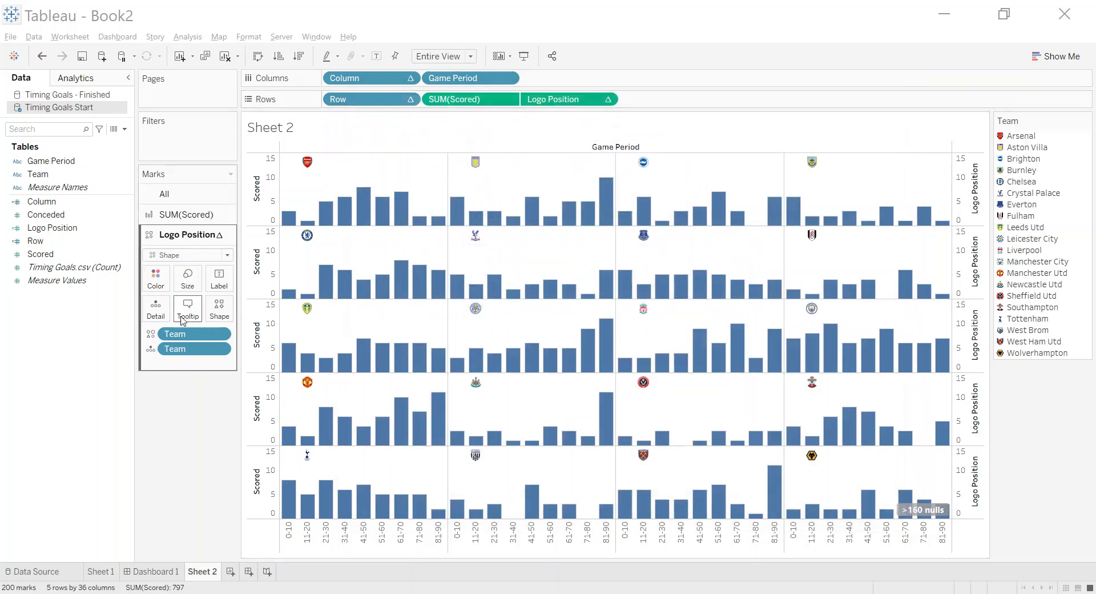
{"action": "left_click", "coordinate": [219, 308]}
{"action": "left_click", "coordinate": [599, 209]}
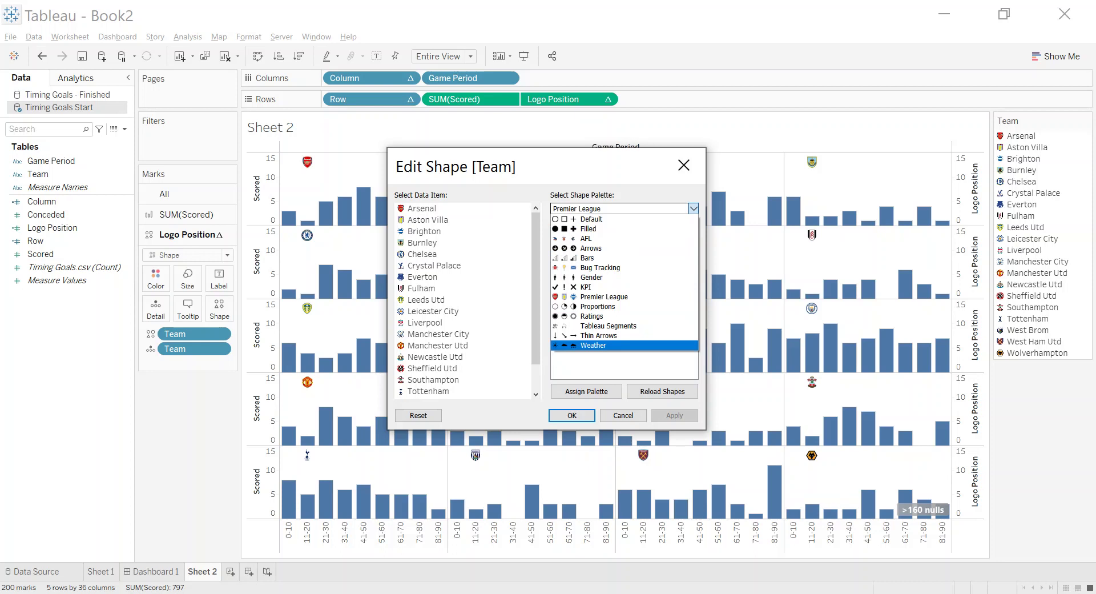
{"action": "key", "text": "Escape"}
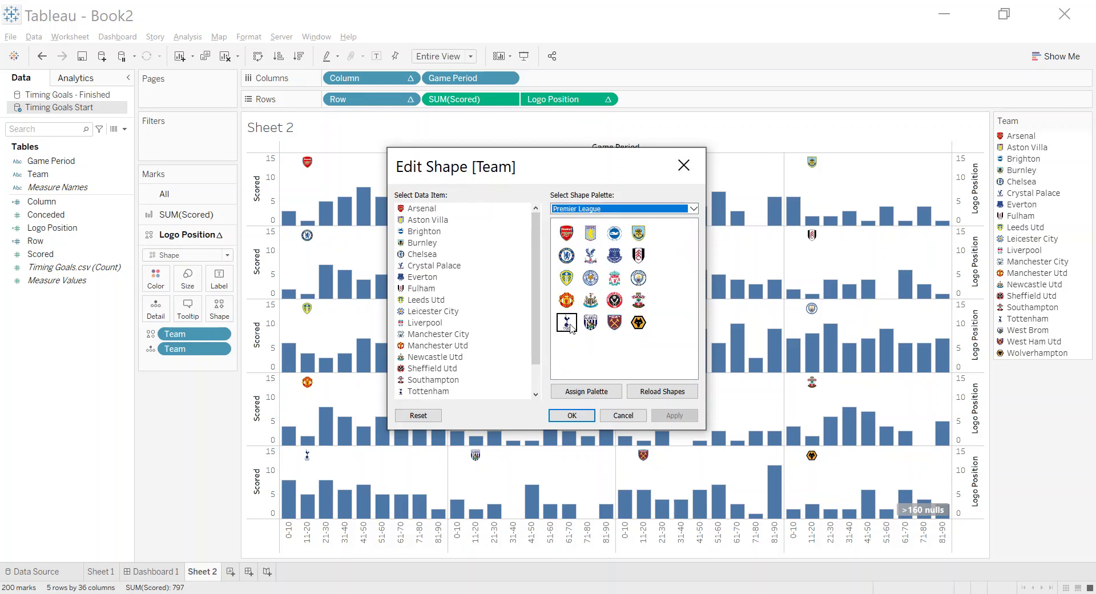
{"action": "left_click", "coordinate": [570, 415]}
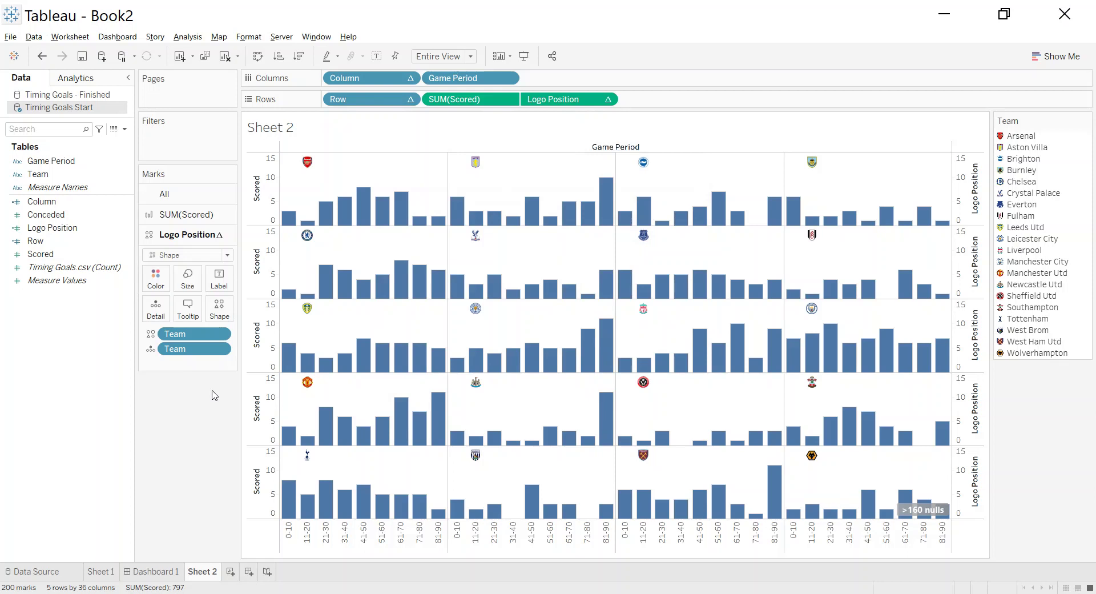
{"action": "right_click", "coordinate": [962, 187]}
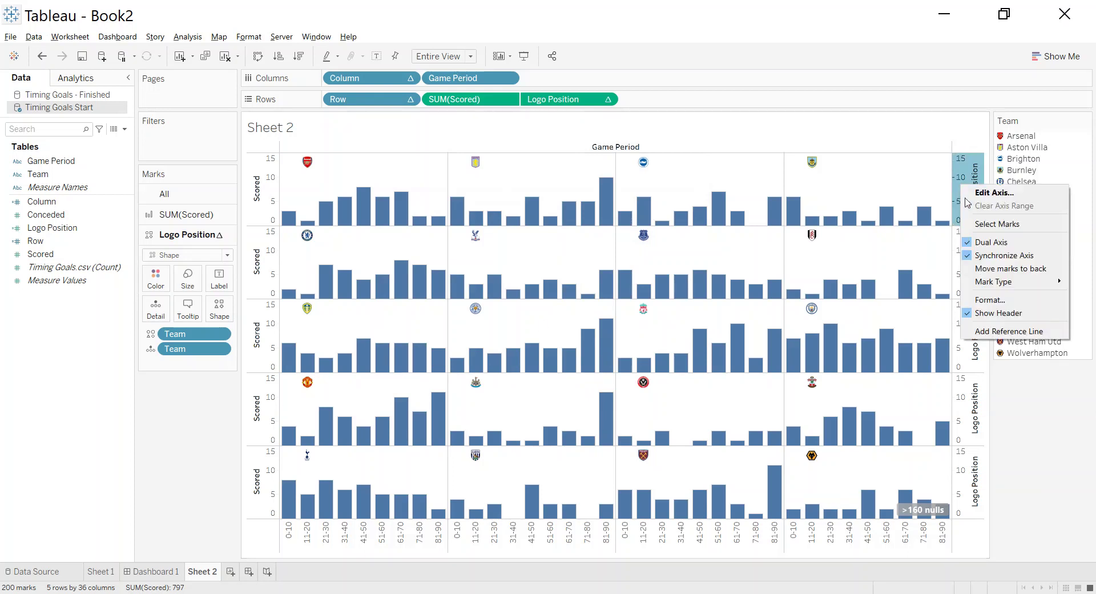
Hide the right Logo Position axis, the Game Period field label, and the Scored axes
{"action": "left_click", "coordinate": [998, 313]}
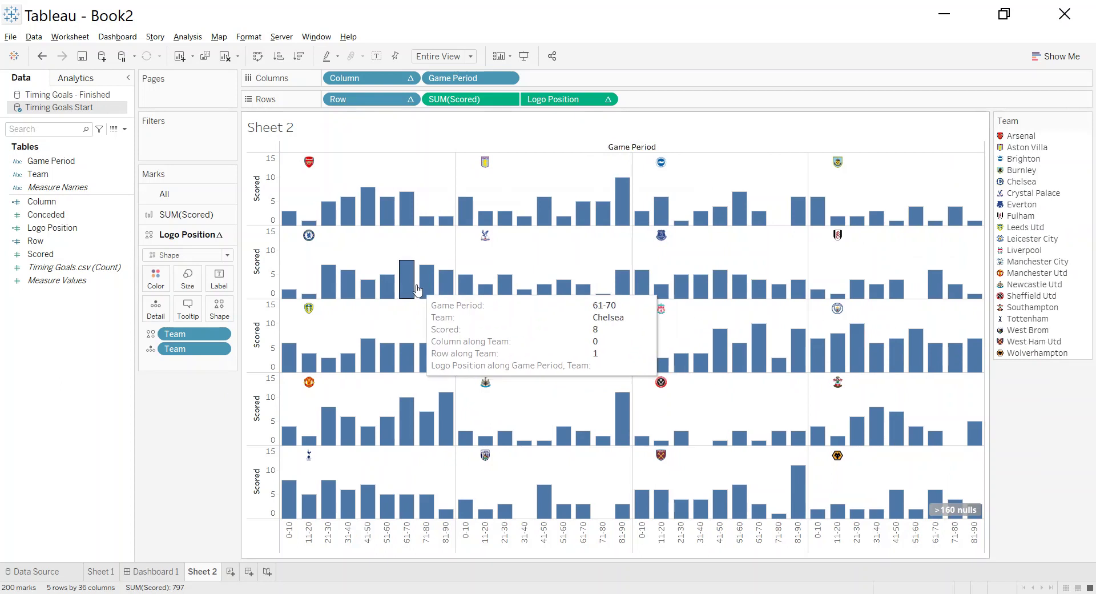
{"action": "right_click", "coordinate": [632, 147]}
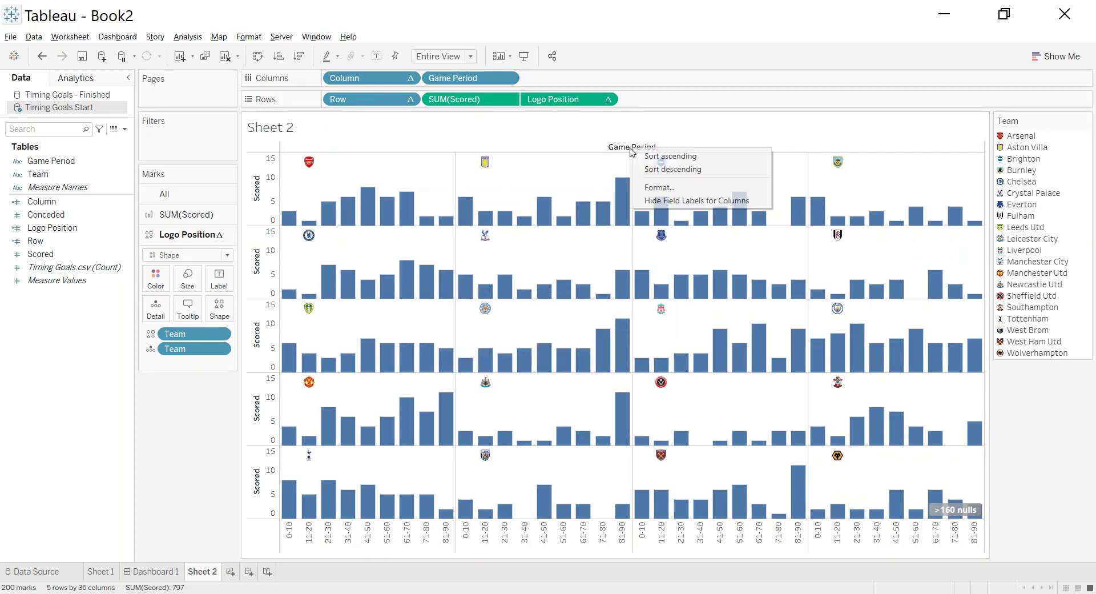
{"action": "left_click", "coordinate": [676, 201]}
{"action": "right_click", "coordinate": [262, 260]}
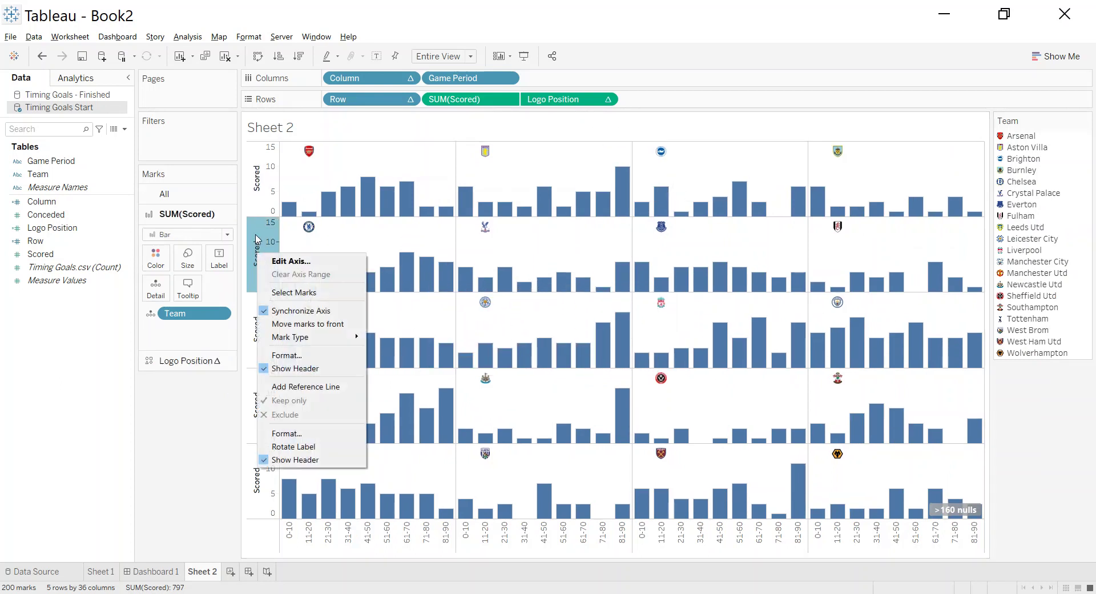
{"action": "left_click", "coordinate": [297, 371]}
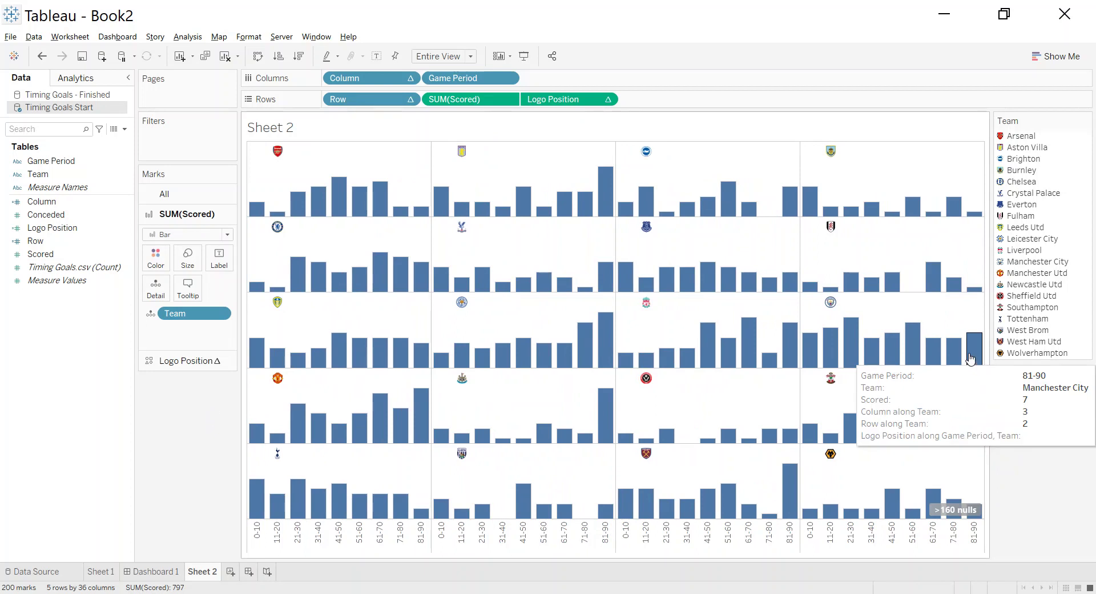
Review the Dunk The Data reference chart in Firefox, then return to Tableau's finished Sheet 1
{"action": "key", "text": "alt+Tab"}
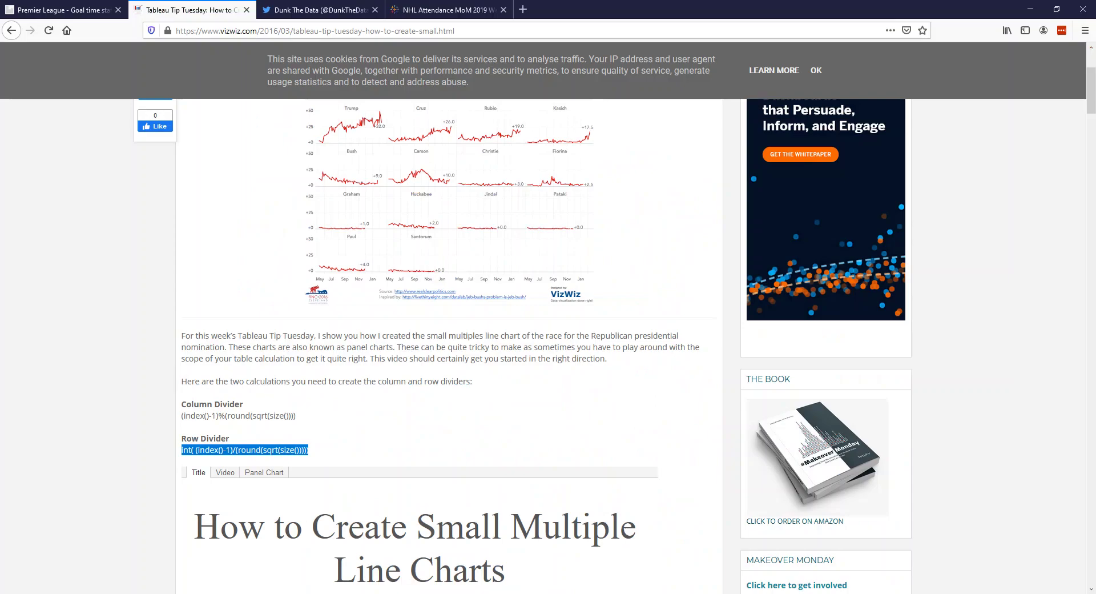
{"action": "left_click", "coordinate": [318, 10]}
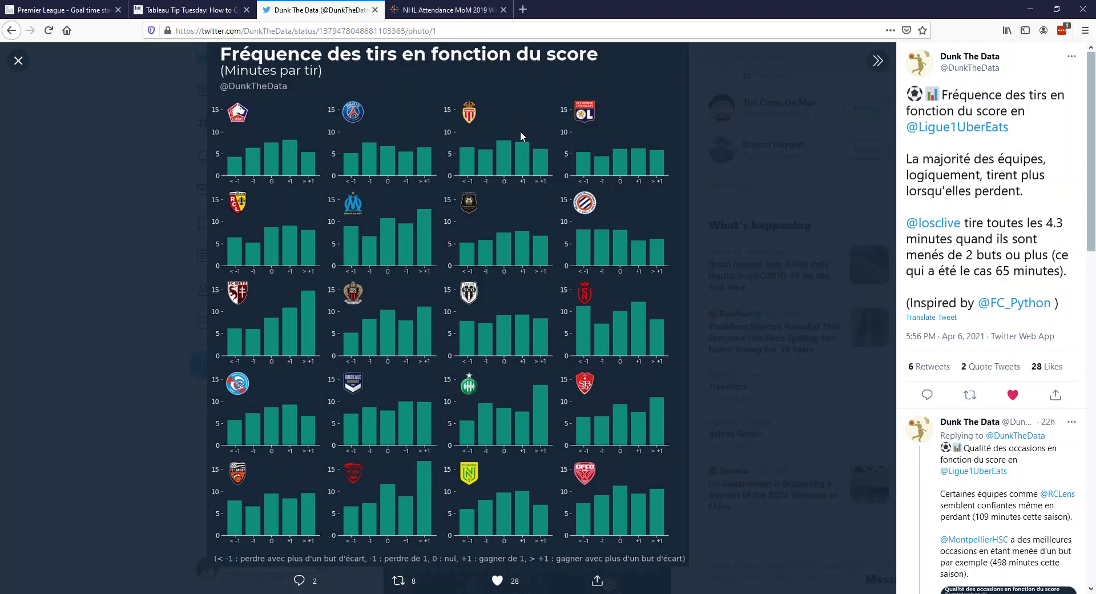
{"action": "left_click", "coordinate": [1031, 9]}
{"action": "left_click", "coordinate": [101, 571]}
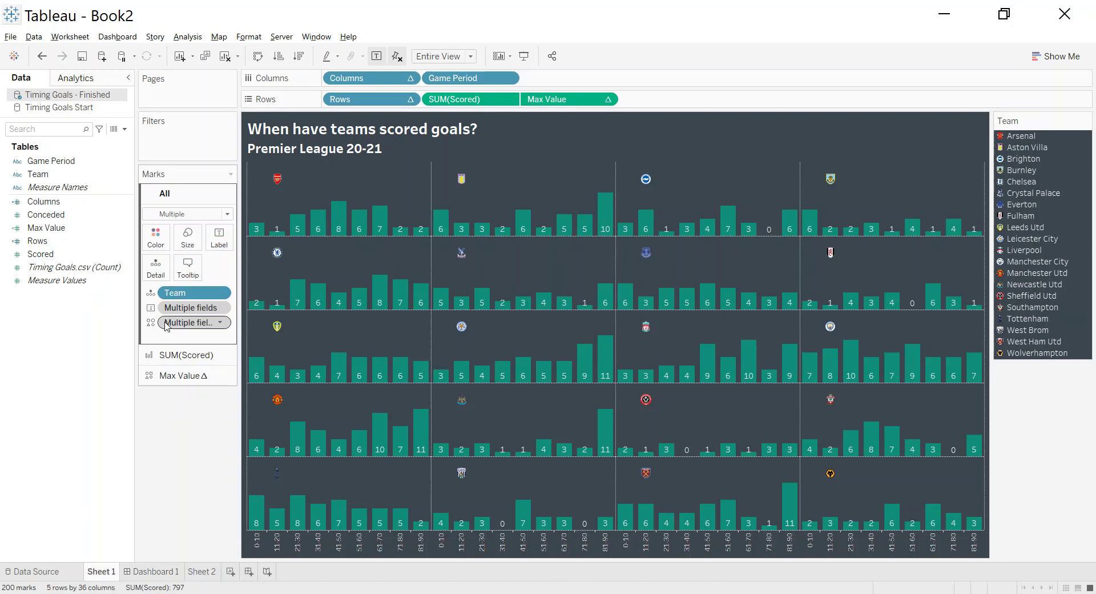
Read Sheet 1's bar colour hex #0f8e7b in the colour picker, then go to Sheet 2
{"action": "left_click", "coordinate": [149, 354]}
{"action": "left_click", "coordinate": [154, 266]}
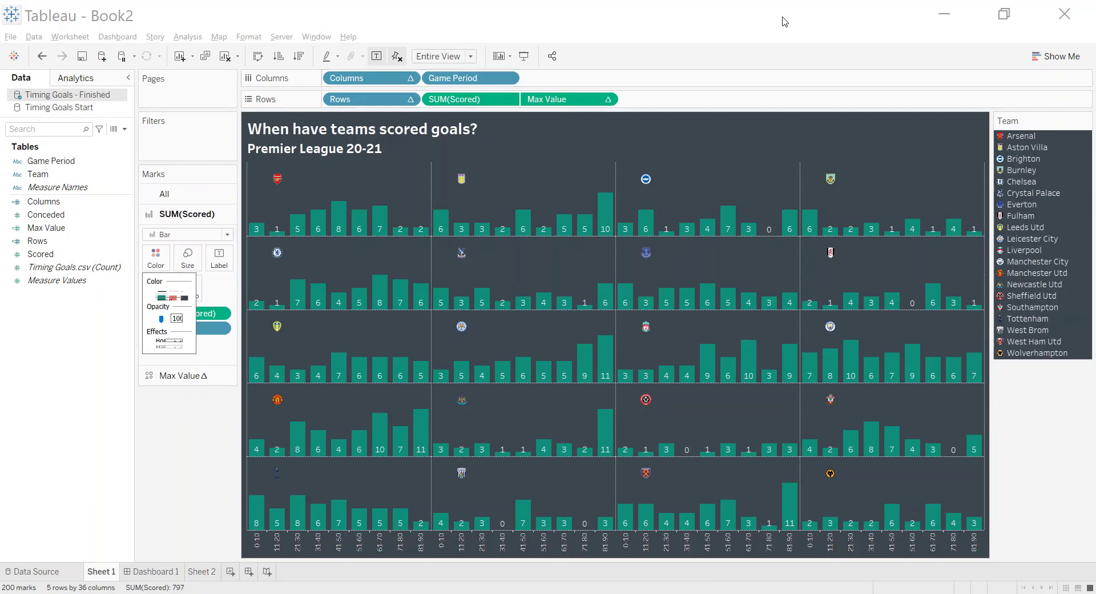
{"action": "left_click_drag", "start_coordinate": [783, 19], "coordinate": [739, 49]}
{"action": "left_click", "coordinate": [606, 288]}
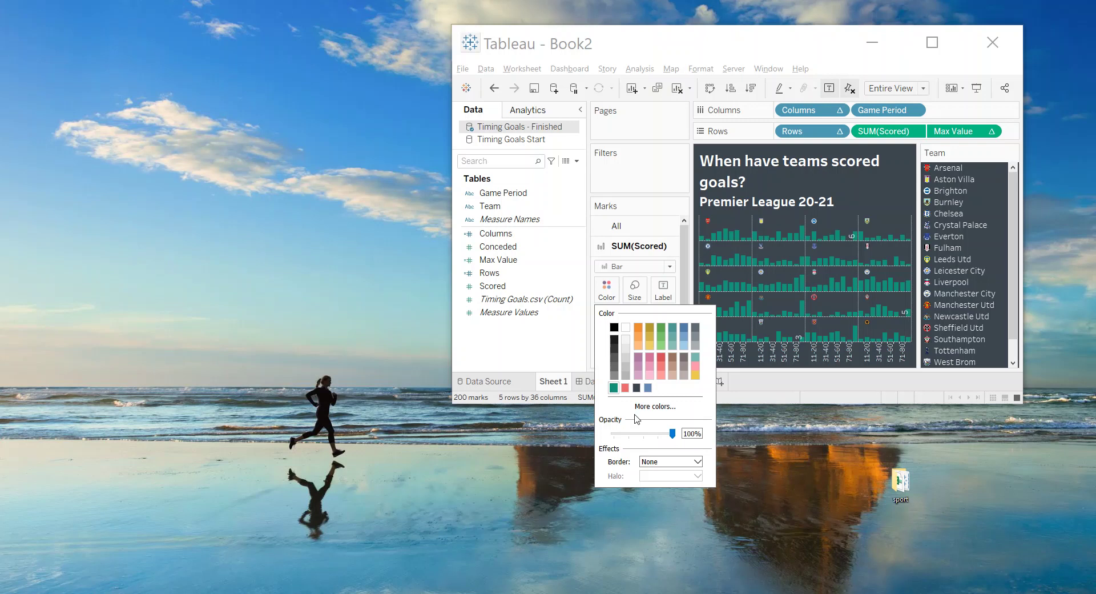
{"action": "left_click", "coordinate": [656, 406]}
{"action": "left_click_drag", "start_coordinate": [866, 309], "coordinate": [788, 309]}
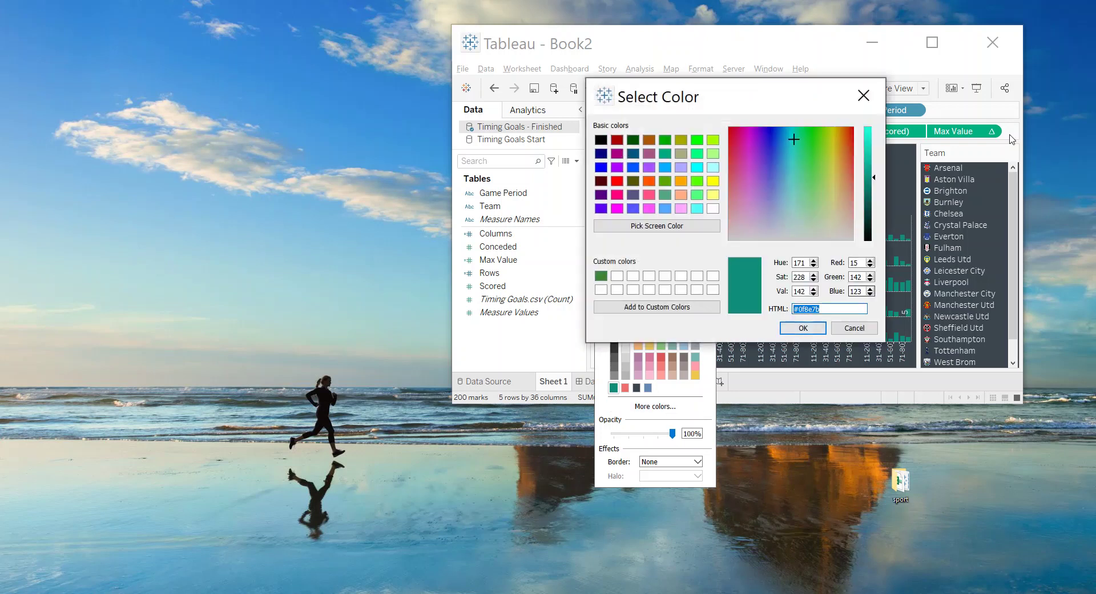
{"action": "left_click", "coordinate": [864, 96]}
{"action": "left_click", "coordinate": [932, 42]}
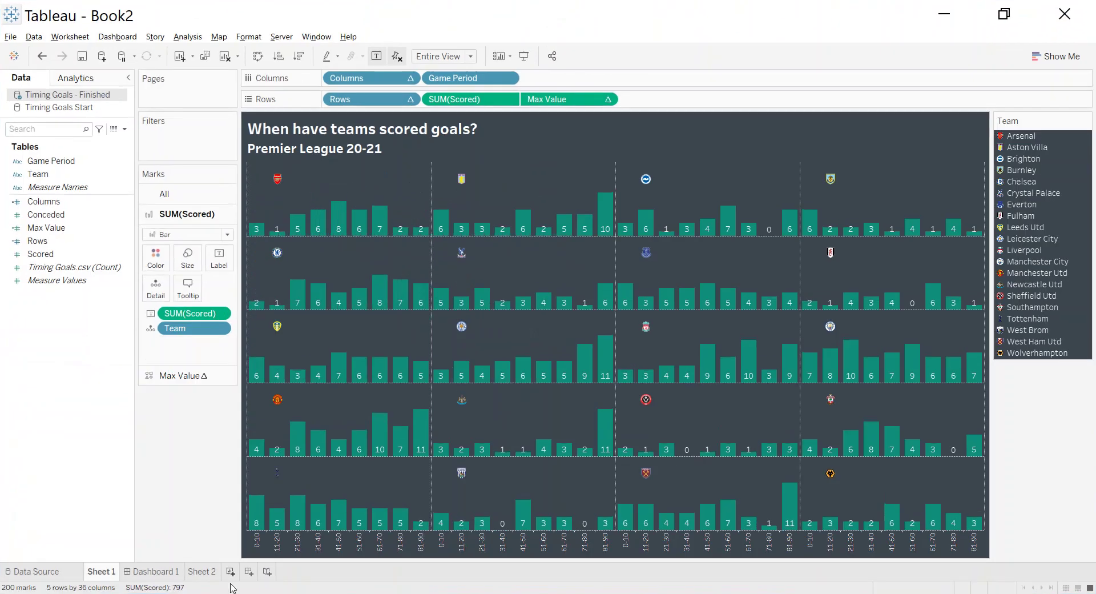
{"action": "left_click", "coordinate": [206, 571]}
Recolour all Sheet 2 bars to teal using hex #009688
{"action": "left_click", "coordinate": [154, 264]}
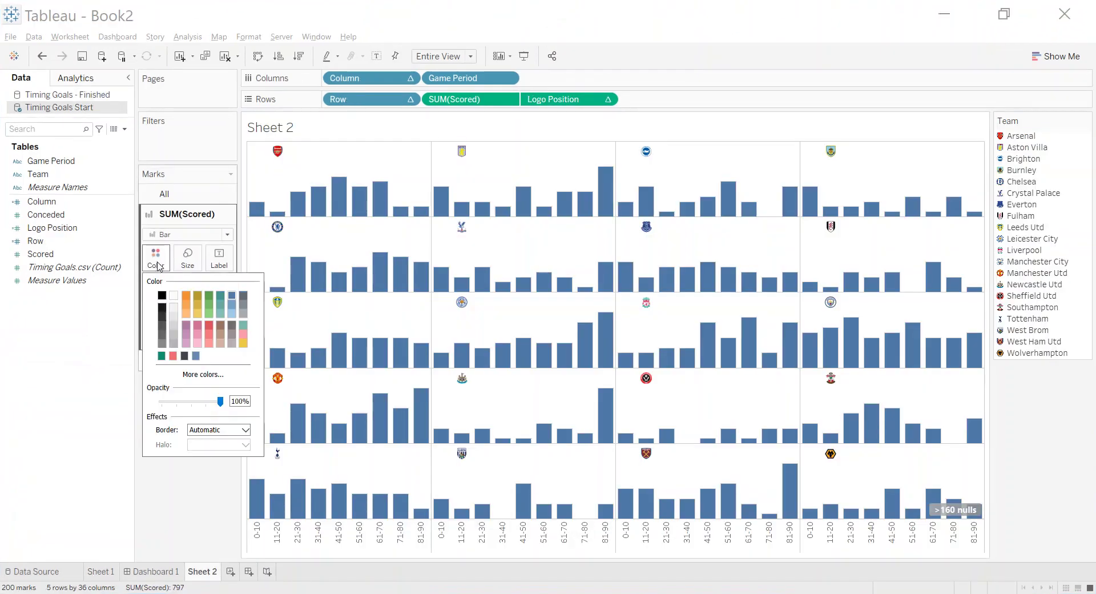
{"action": "left_click", "coordinate": [203, 374]}
{"action": "left_click_drag", "start_coordinate": [631, 387], "coordinate": [577, 386]}
{"action": "type", "text": "#009688"}
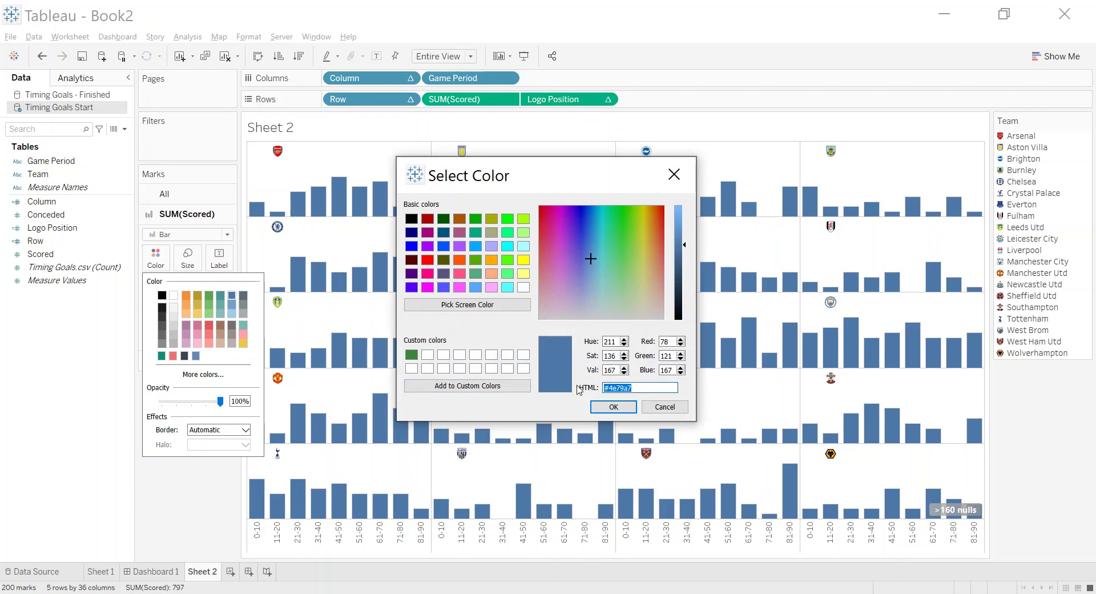
{"action": "left_click", "coordinate": [628, 407]}
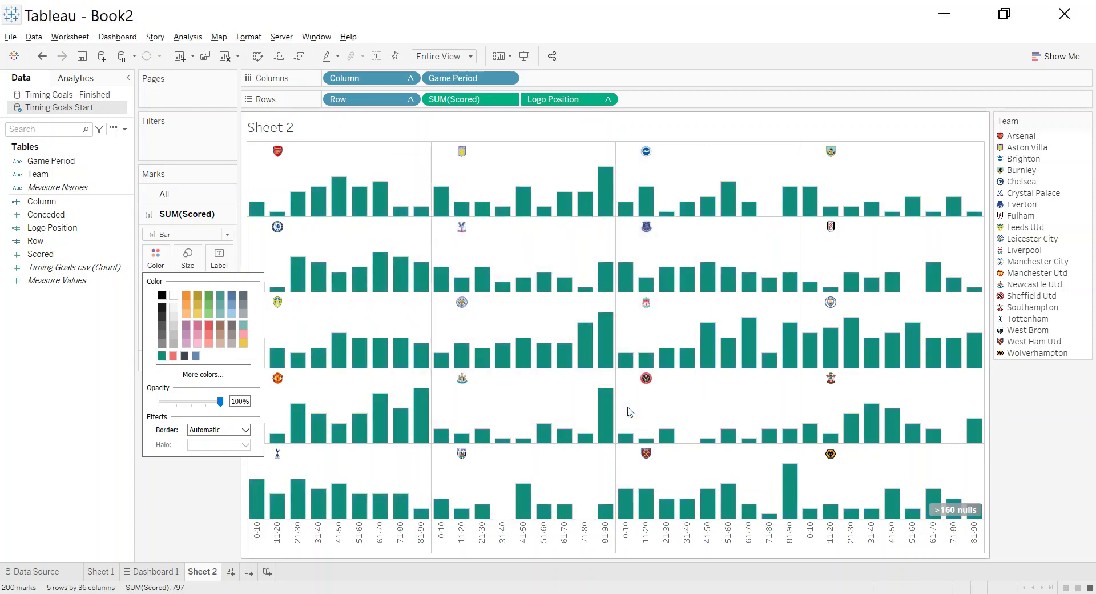
{"action": "left_click", "coordinate": [239, 466]}
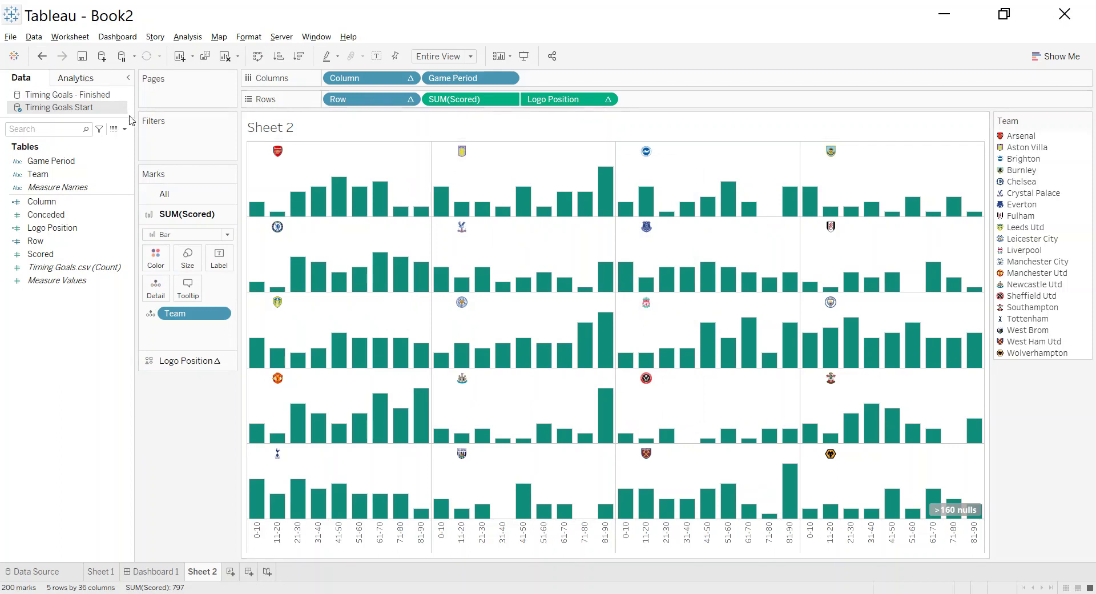
{"action": "left_click", "coordinate": [249, 37]}
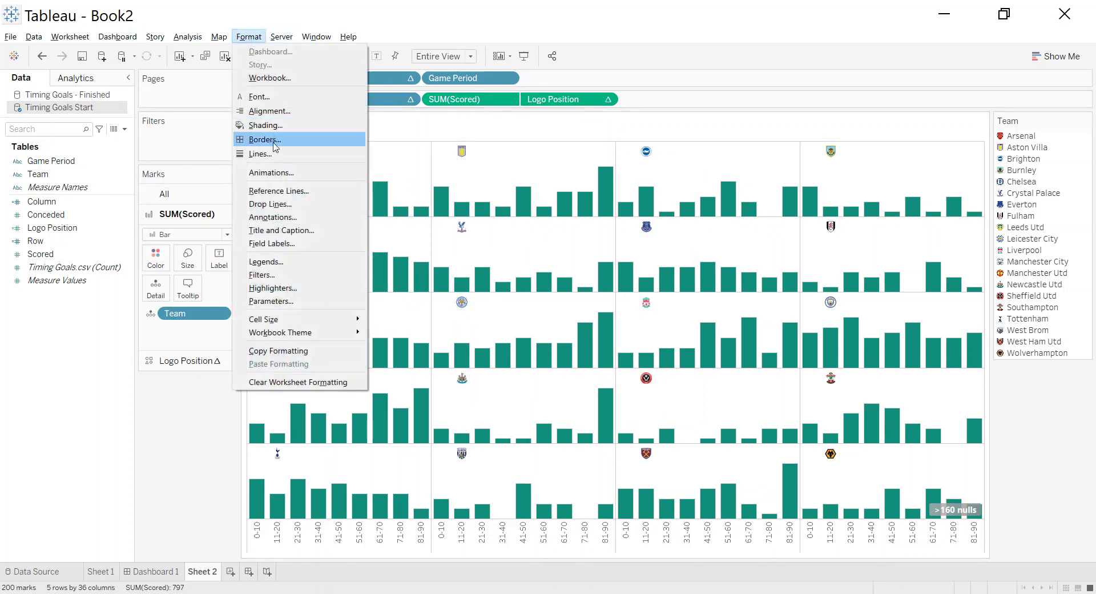
Set Sheet 2's default worksheet shading to the dark grey swatch
{"action": "left_click", "coordinate": [268, 125]}
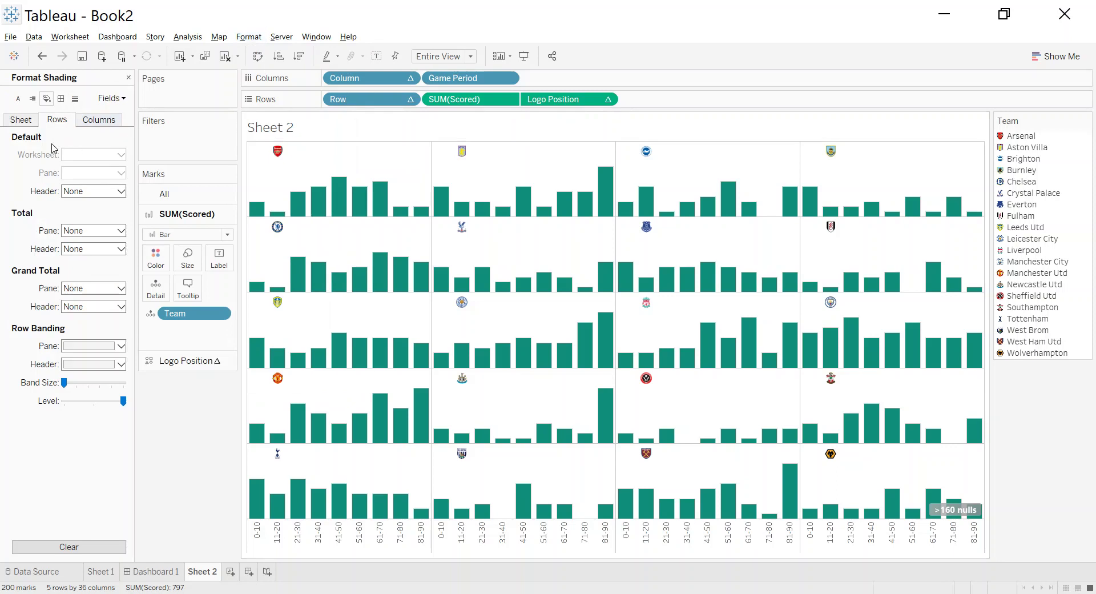
{"action": "left_click", "coordinate": [21, 119]}
{"action": "left_click", "coordinate": [90, 154]}
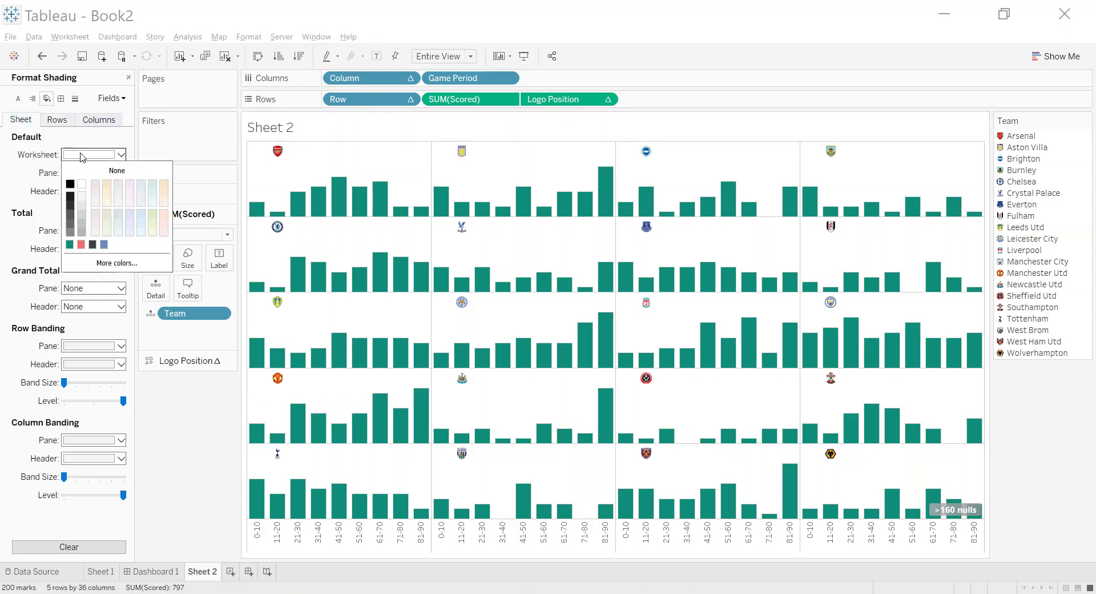
{"action": "left_click", "coordinate": [95, 245]}
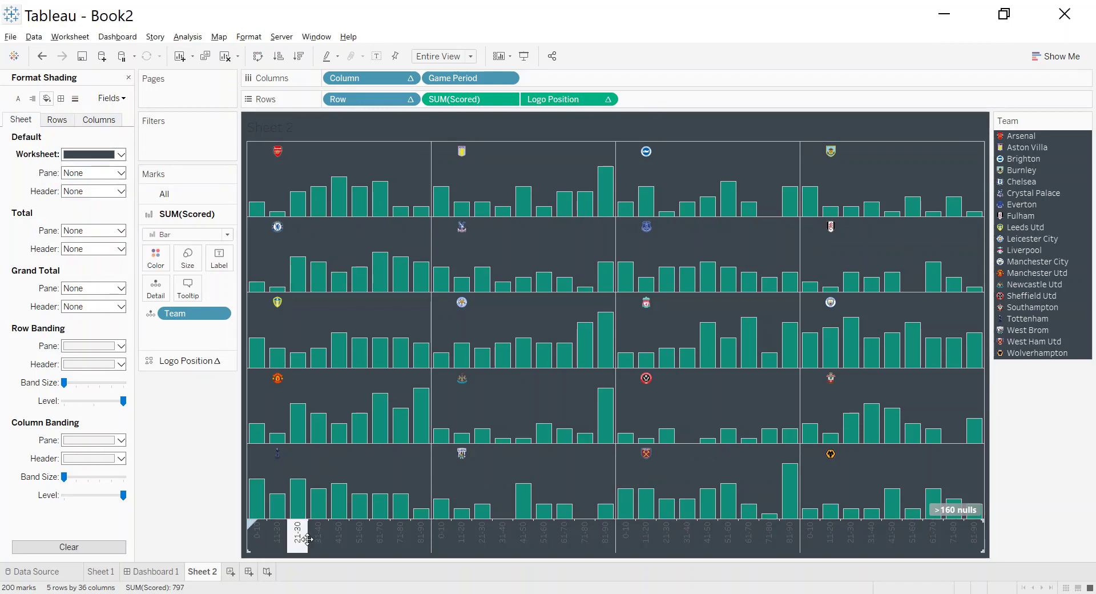
{"action": "right_click", "coordinate": [339, 533]}
{"action": "left_click", "coordinate": [370, 473]}
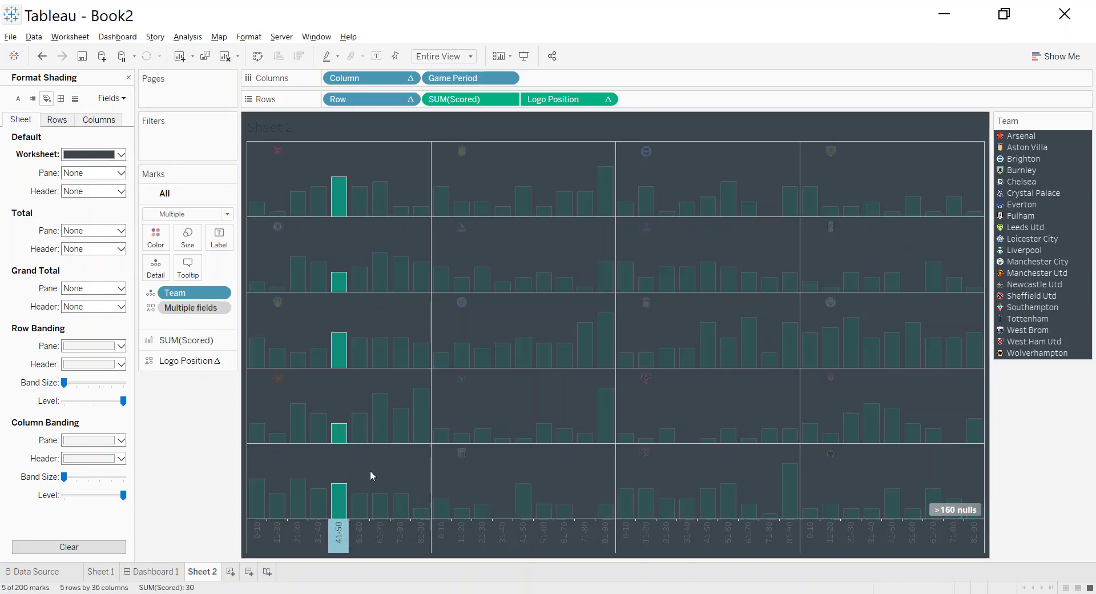
Set the Game Period header font to size 8 in a light colour
{"action": "left_click", "coordinate": [87, 155]}
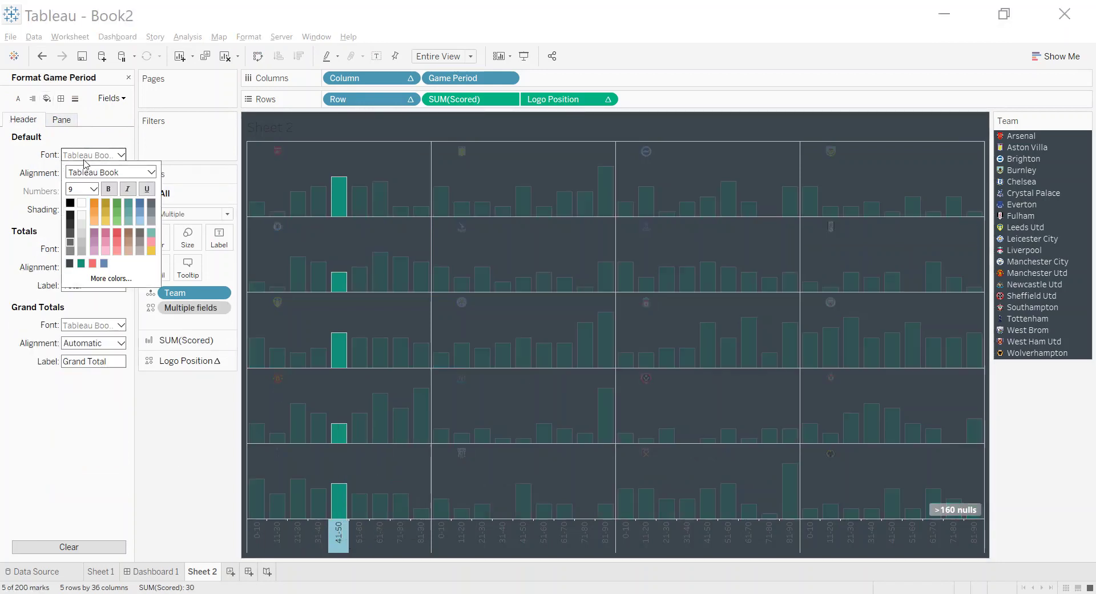
{"action": "left_click", "coordinate": [93, 189]}
{"action": "left_click", "coordinate": [79, 199]}
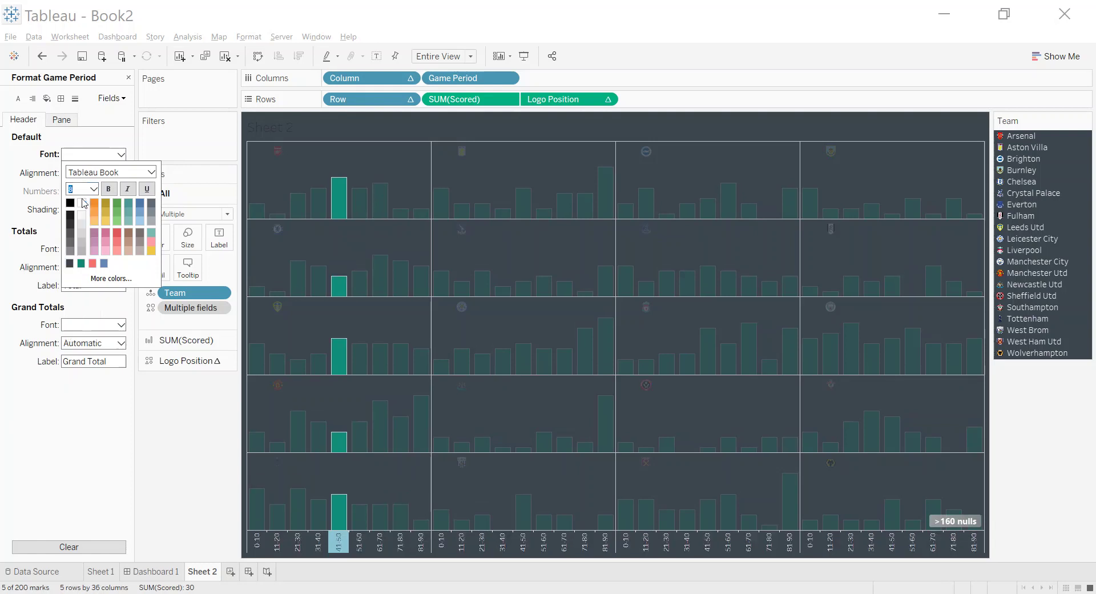
{"action": "left_click", "coordinate": [182, 487]}
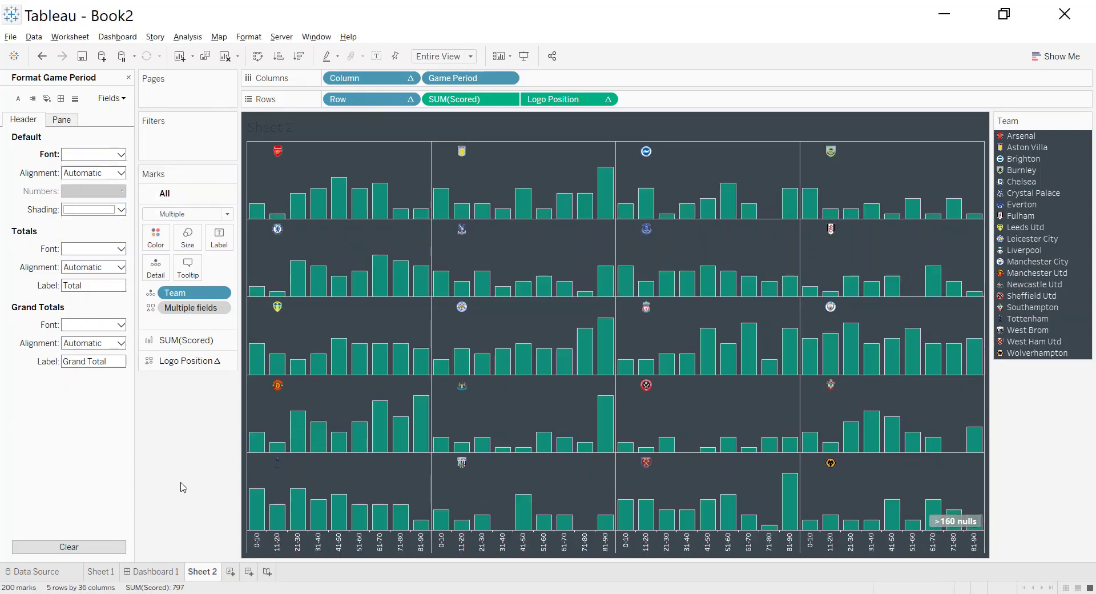
{"action": "left_click", "coordinate": [75, 99]}
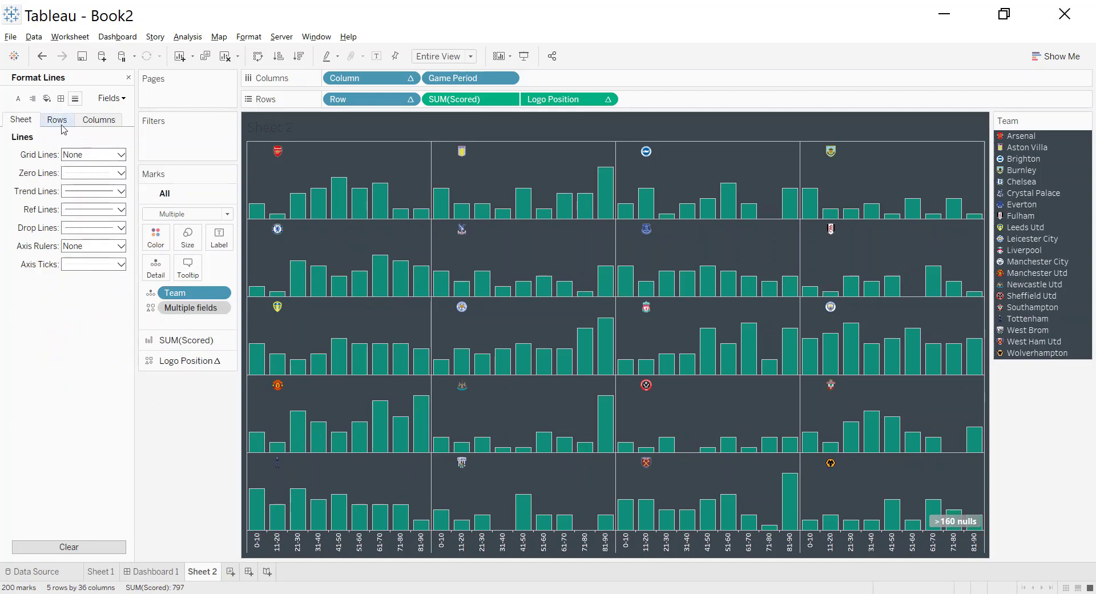
Review the column and row divider line styles in the Format pane
{"action": "left_click", "coordinate": [95, 123]}
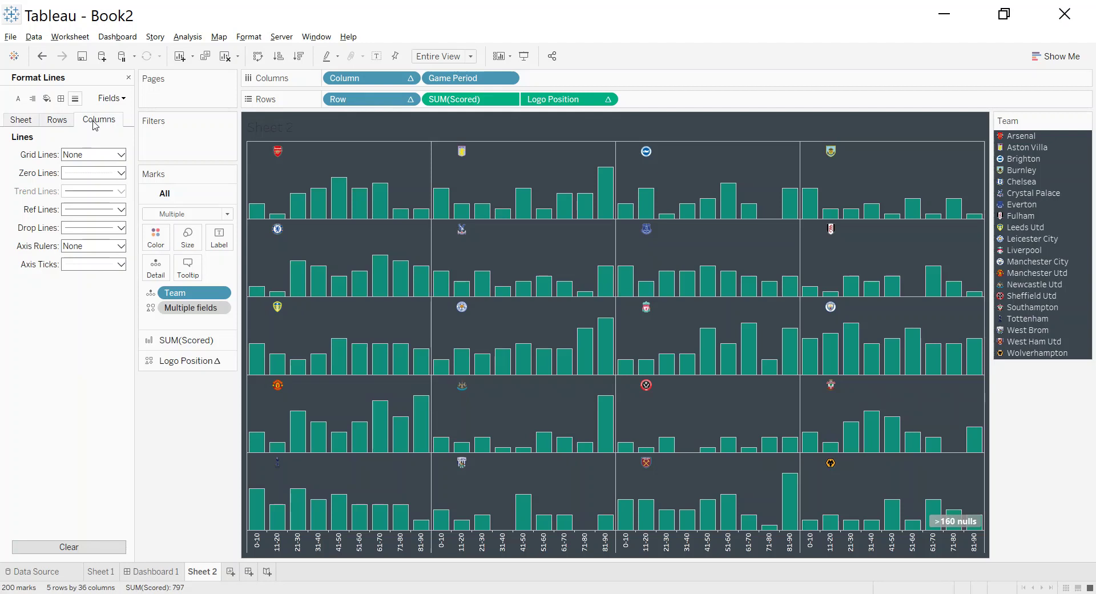
{"action": "left_click", "coordinate": [61, 98]}
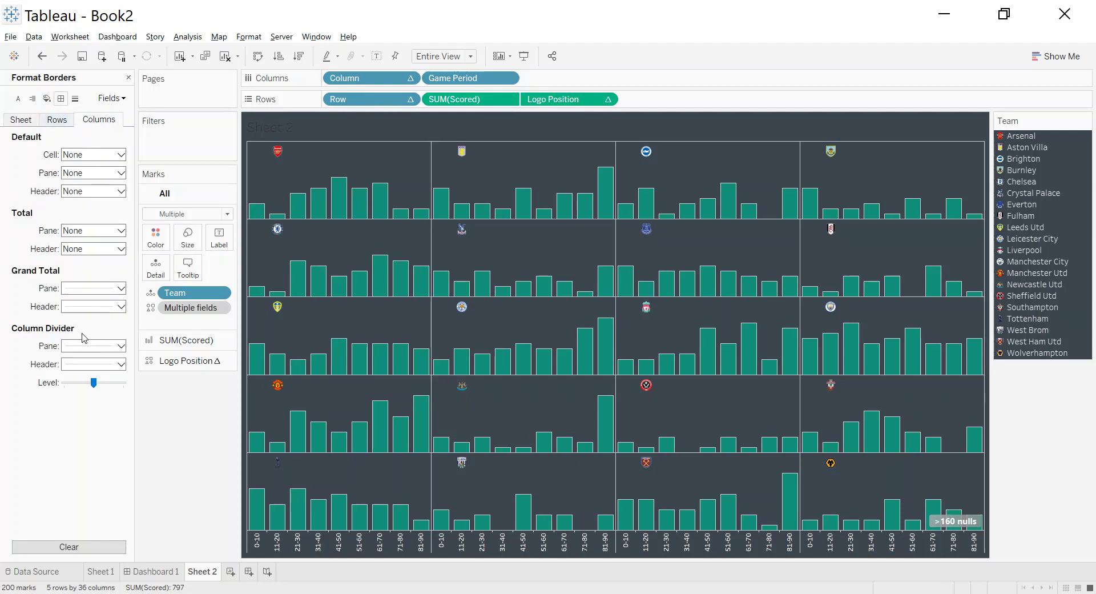
{"action": "left_click", "coordinate": [85, 364]}
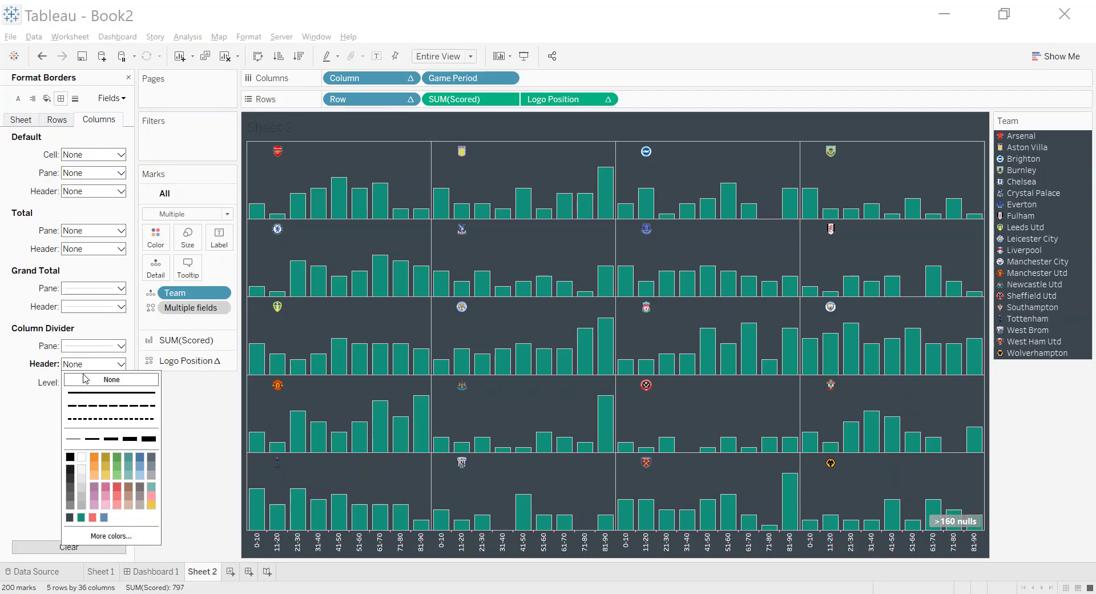
{"action": "left_click", "coordinate": [83, 345]}
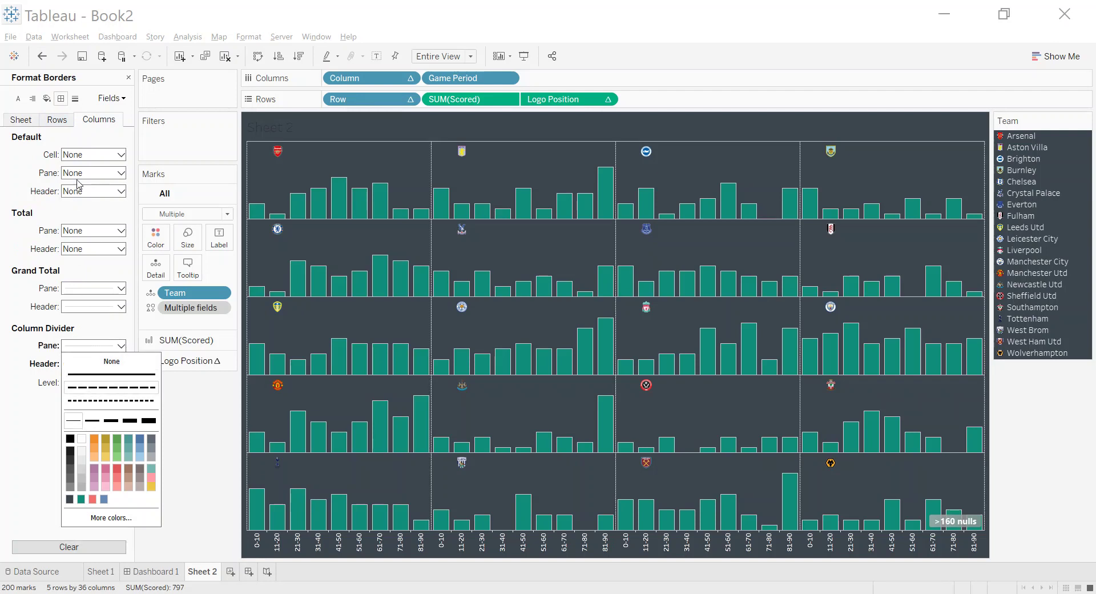
{"action": "left_click", "coordinate": [65, 120]}
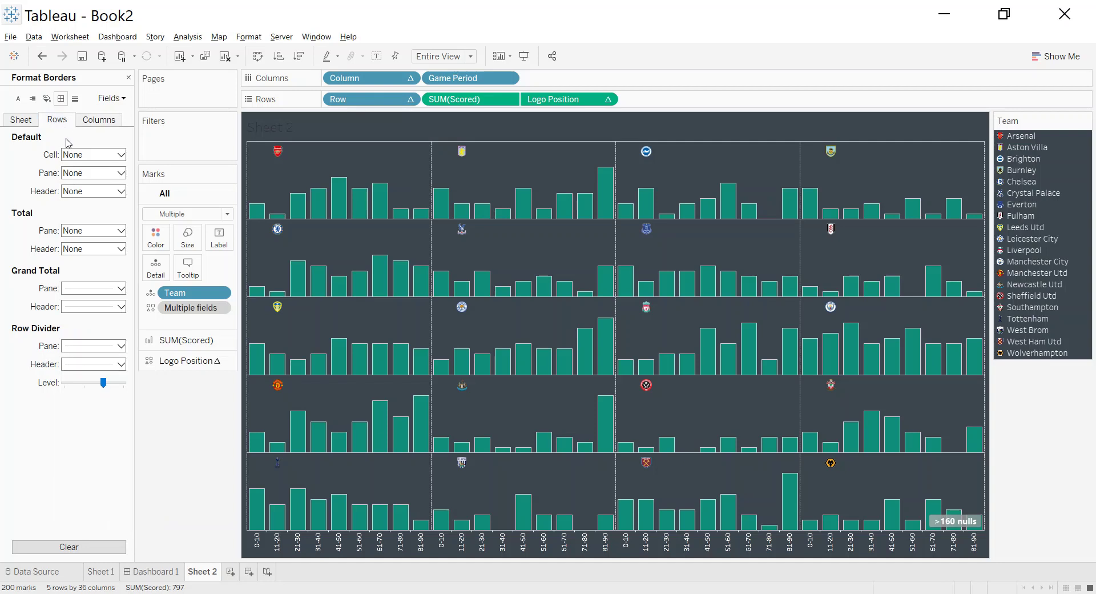
Set zero lines to None for both rows and columns
{"action": "left_click", "coordinate": [74, 99]}
{"action": "left_click", "coordinate": [80, 173]}
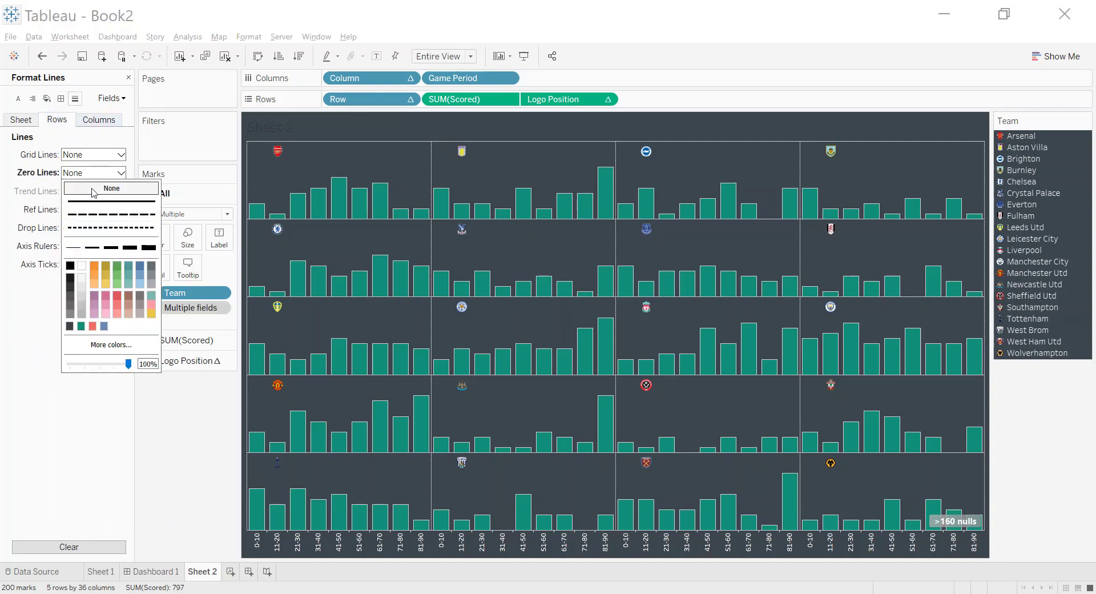
{"action": "left_click", "coordinate": [94, 189]}
{"action": "left_click", "coordinate": [99, 120]}
{"action": "left_click", "coordinate": [91, 173]}
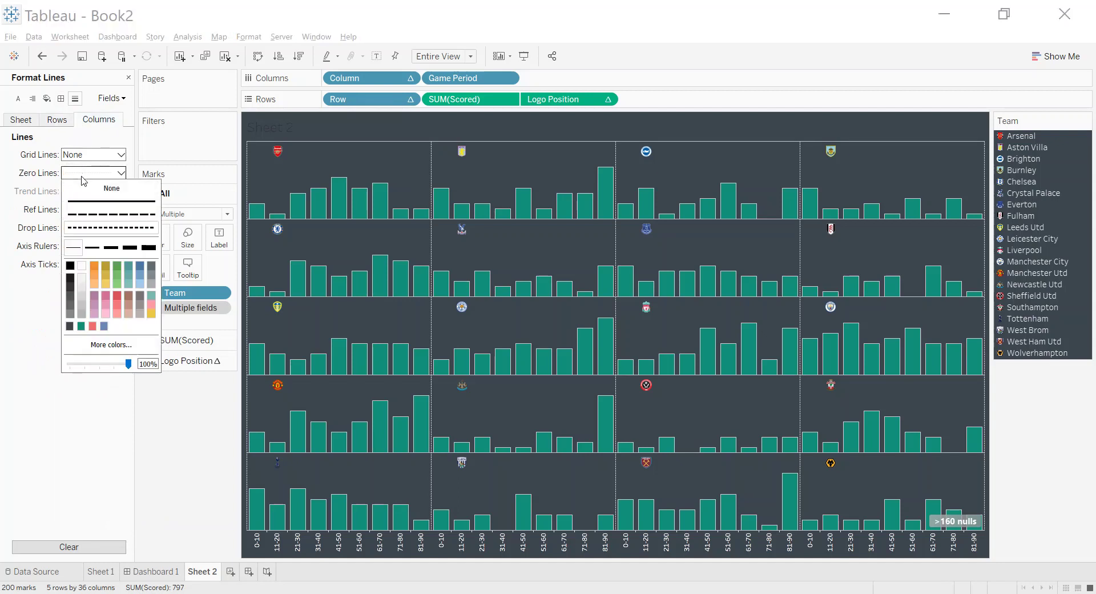
{"action": "left_click", "coordinate": [91, 188]}
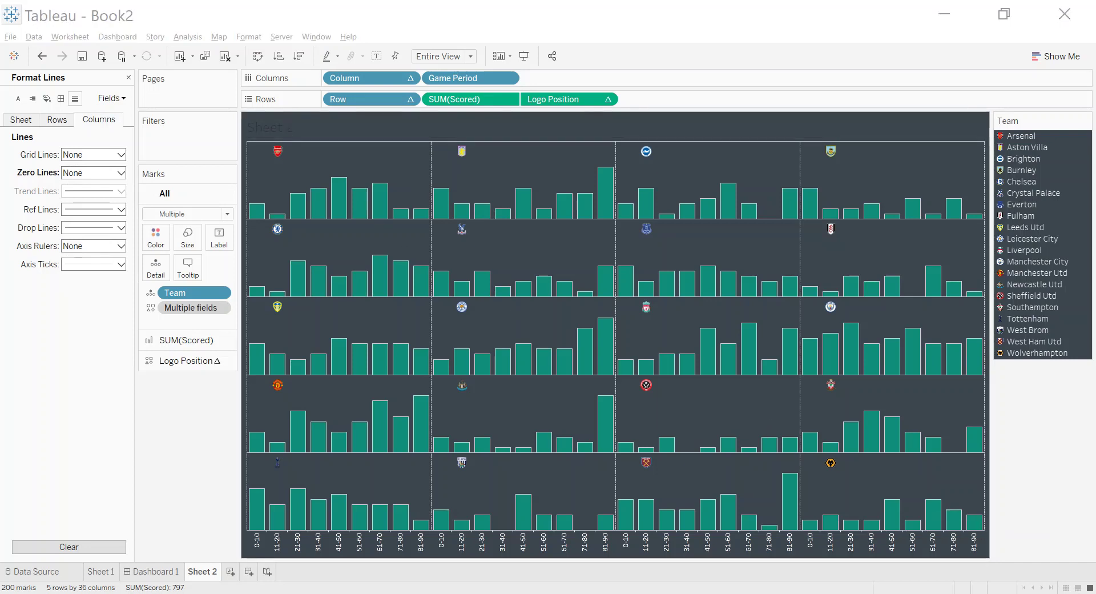
Replace the placeholder sheet title with 'This is a Title'
{"action": "left_click", "coordinate": [558, 237]}
{"action": "left_click_drag", "start_coordinate": [534, 293], "coordinate": [357, 295]}
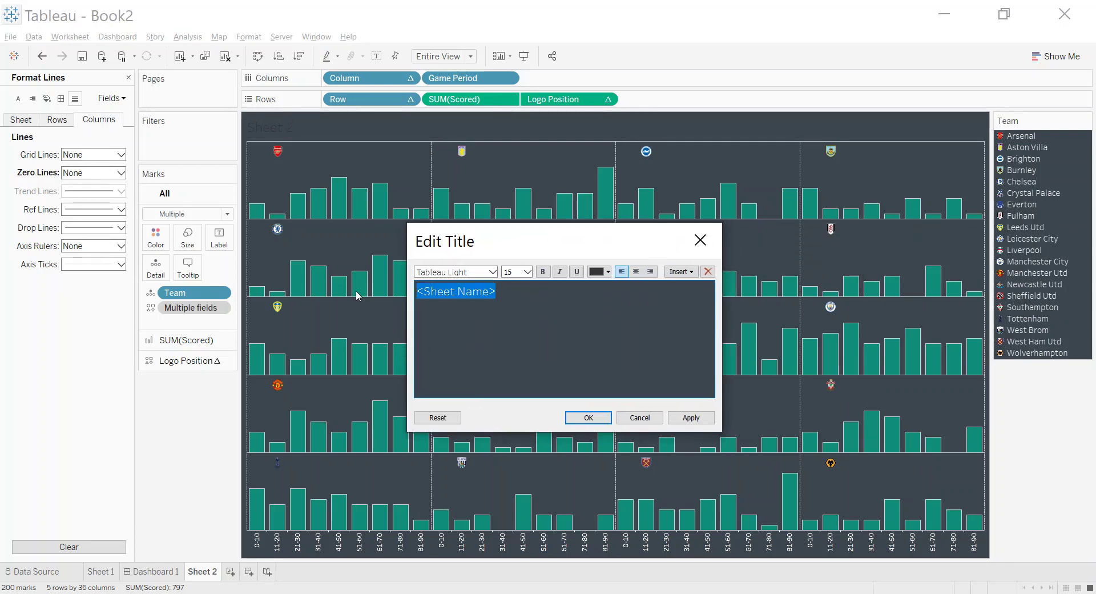
{"action": "key", "text": "BackSpace"}
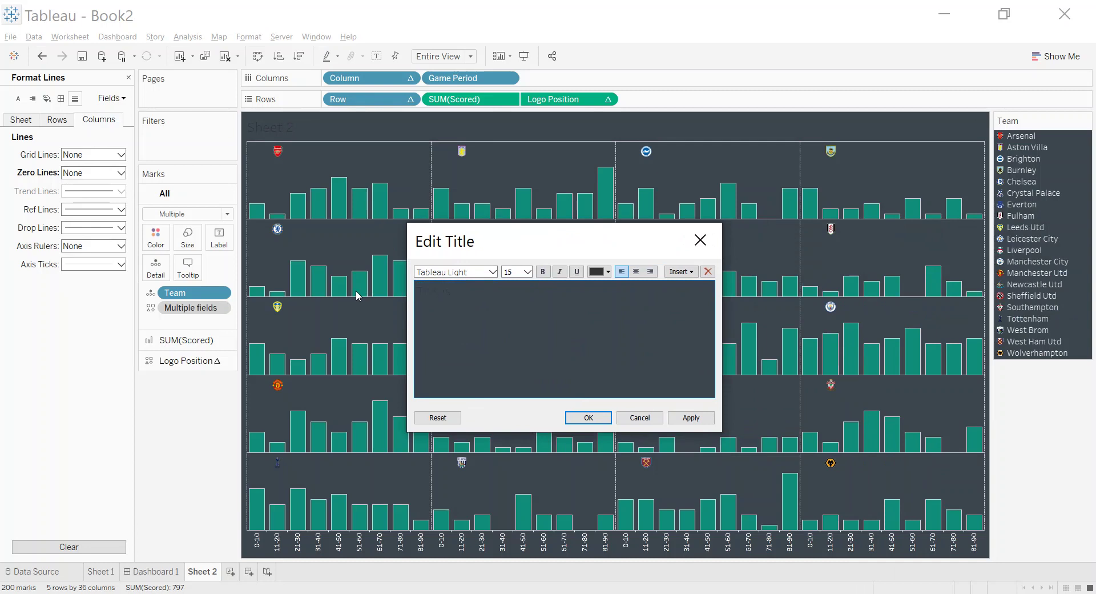
{"action": "type", "text": "This is a Title"}
Format the title as Tableau Bold, size 20, white, and apply it
{"action": "triple_click", "coordinate": [449, 294]}
{"action": "left_click", "coordinate": [528, 272]}
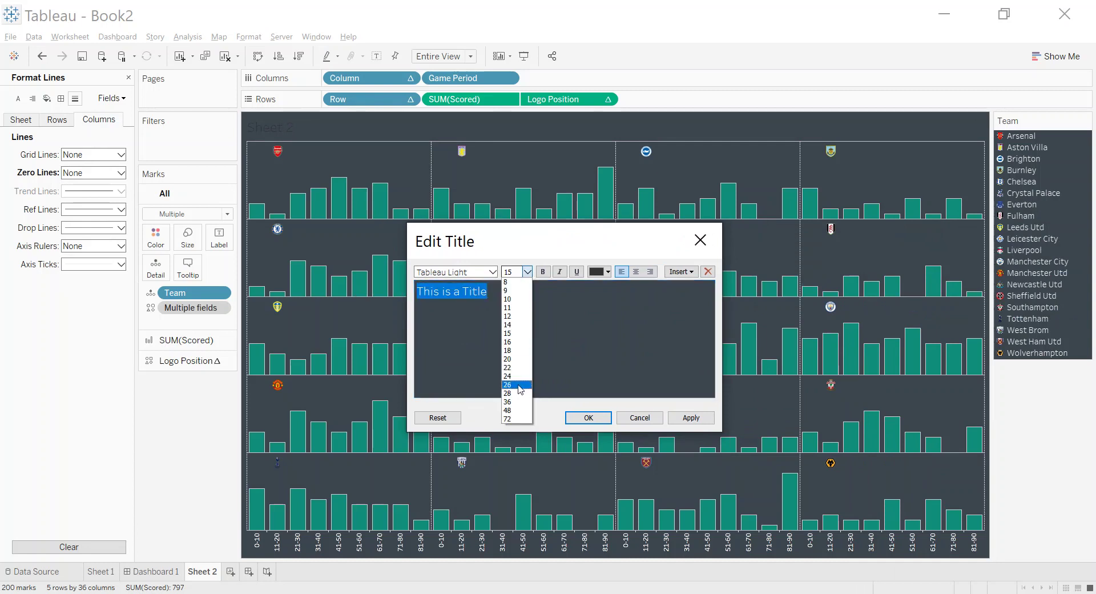
{"action": "left_click", "coordinate": [517, 359]}
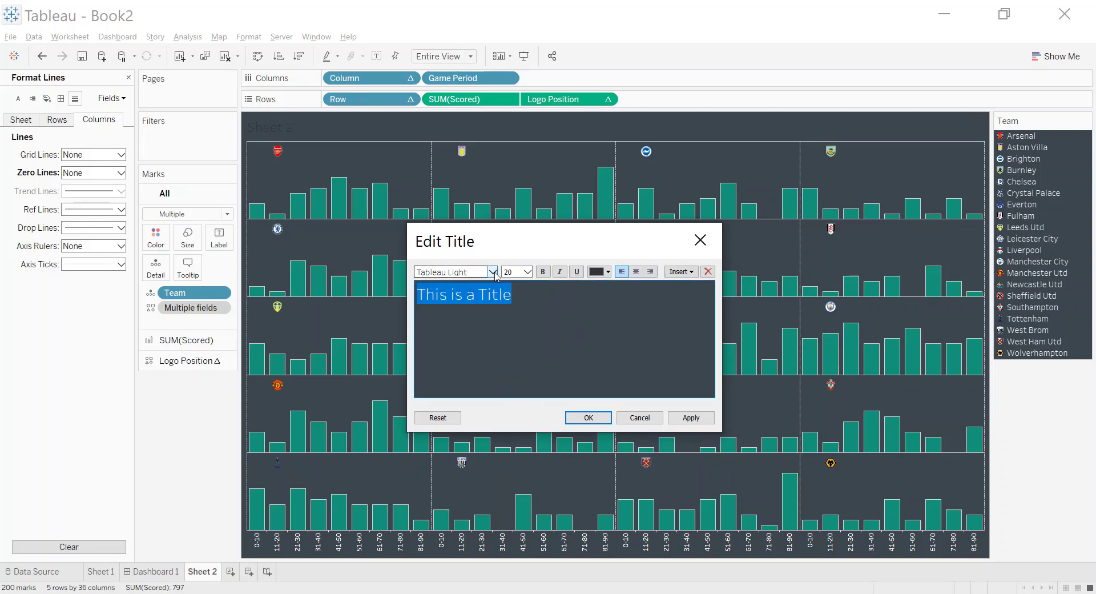
{"action": "left_click", "coordinate": [492, 272]}
{"action": "left_click", "coordinate": [514, 285]}
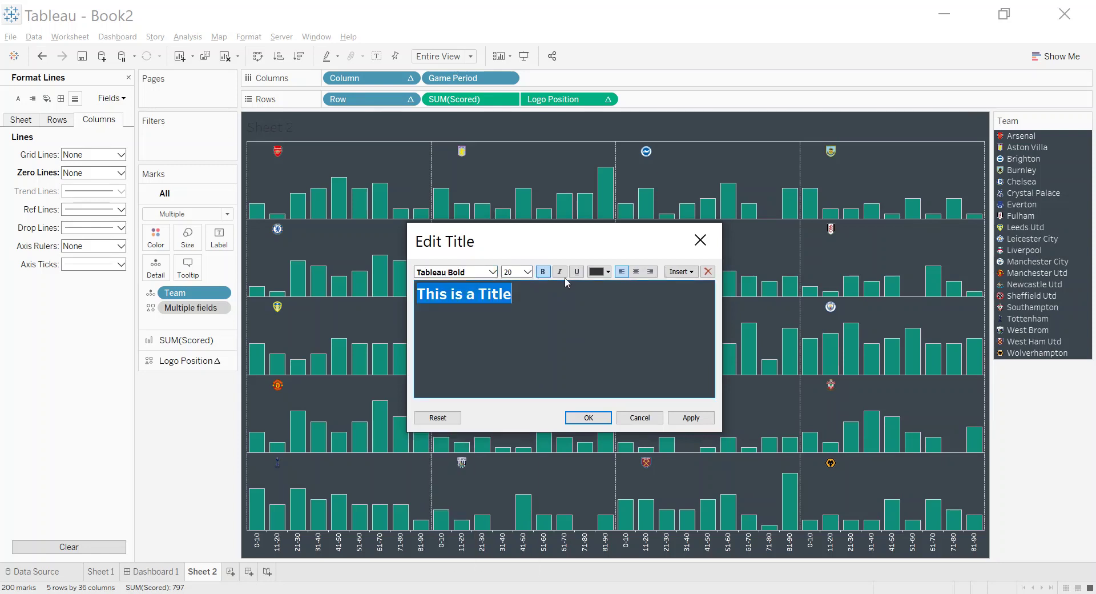
{"action": "left_click", "coordinate": [603, 275]}
{"action": "left_click", "coordinate": [609, 285]}
{"action": "left_click", "coordinate": [691, 417]}
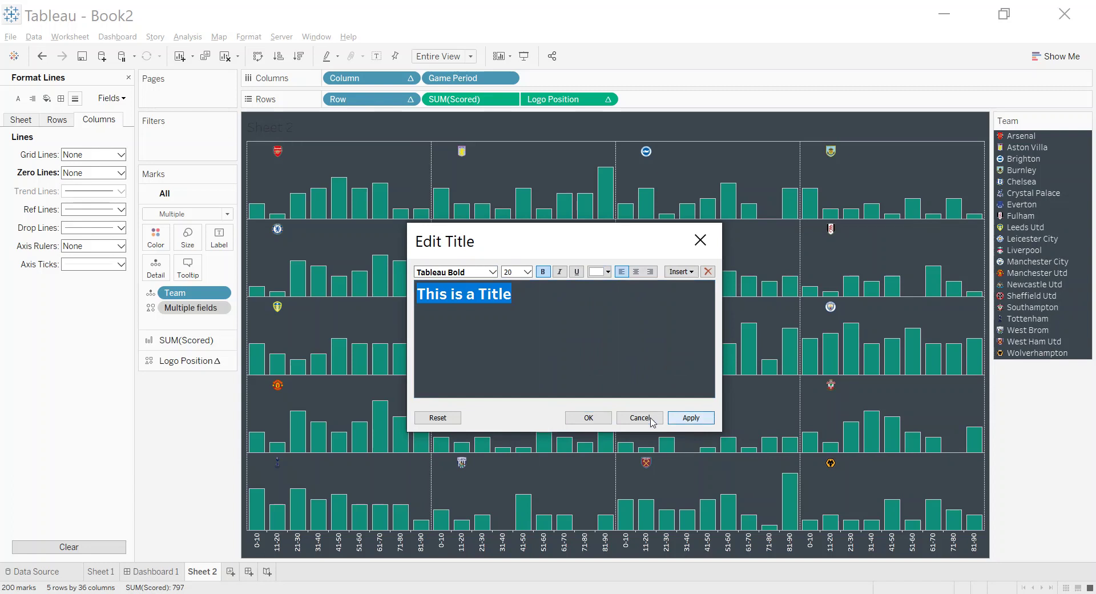
{"action": "left_click", "coordinate": [587, 417]}
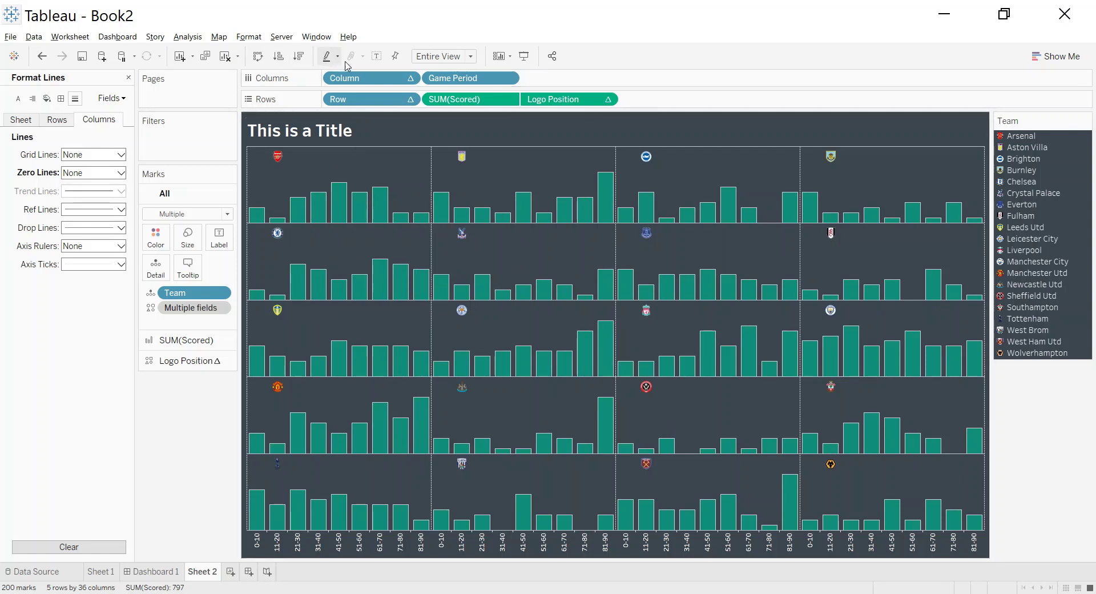
Try bottom-aligned SUM(Scored) labels on the bars, then remove them from the Marks card
{"action": "left_click", "coordinate": [376, 56]}
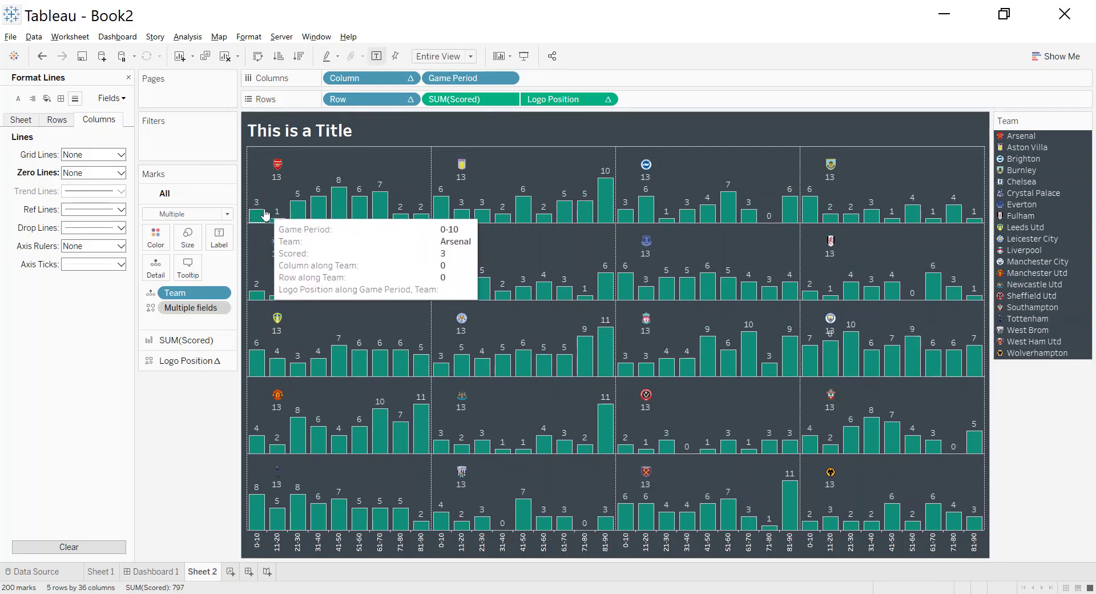
{"action": "left_click", "coordinate": [376, 56]}
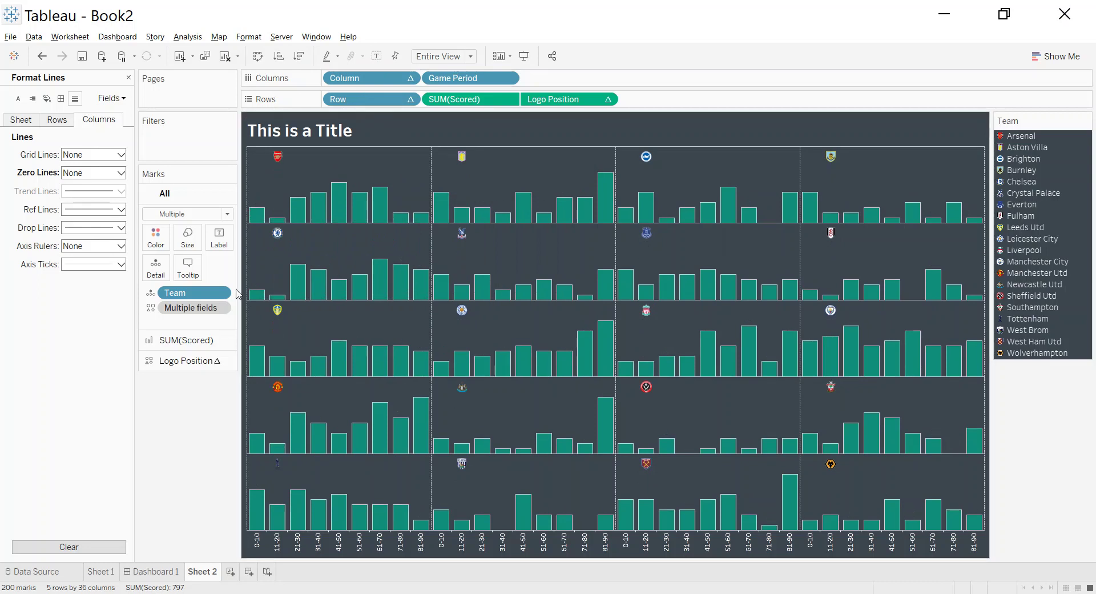
{"action": "left_click", "coordinate": [185, 340]}
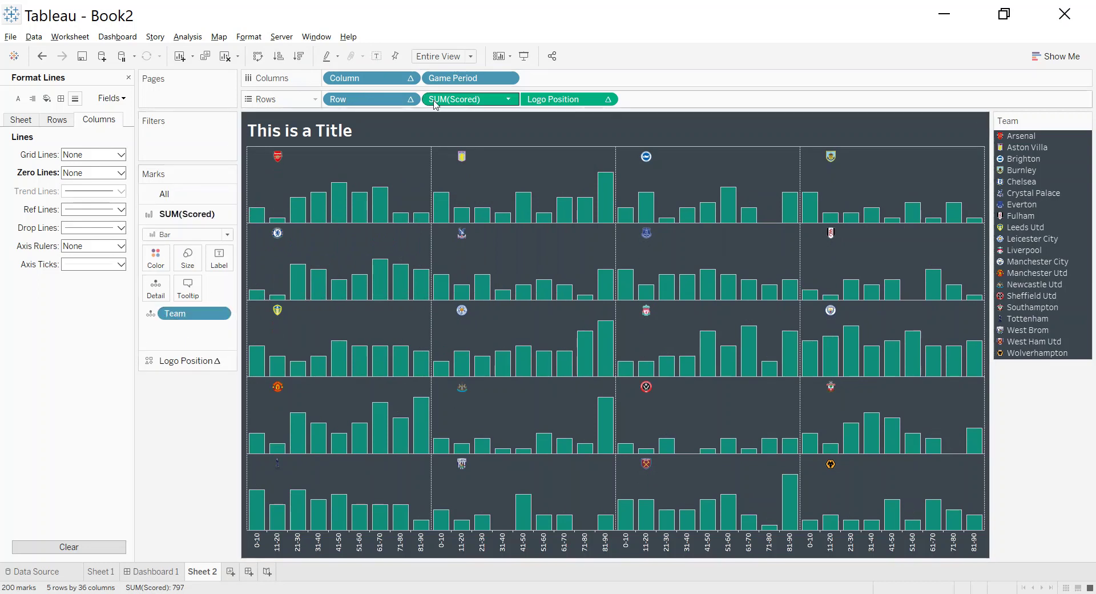
{"action": "left_click_drag", "start_coordinate": [460, 100], "coordinate": [214, 263]}
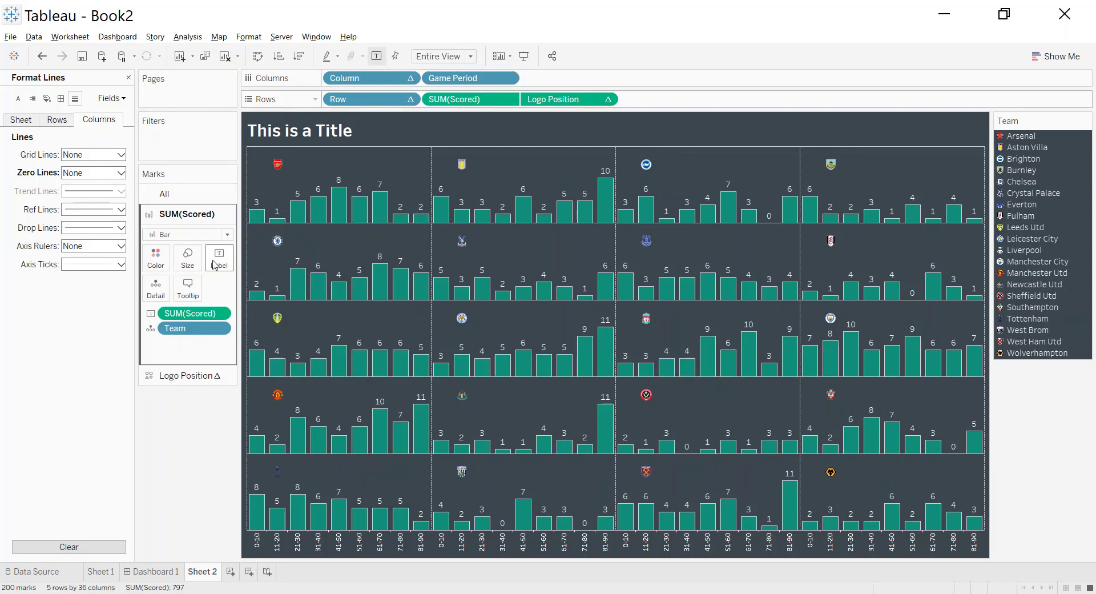
{"action": "left_click", "coordinate": [217, 259]}
{"action": "left_click", "coordinate": [281, 350]}
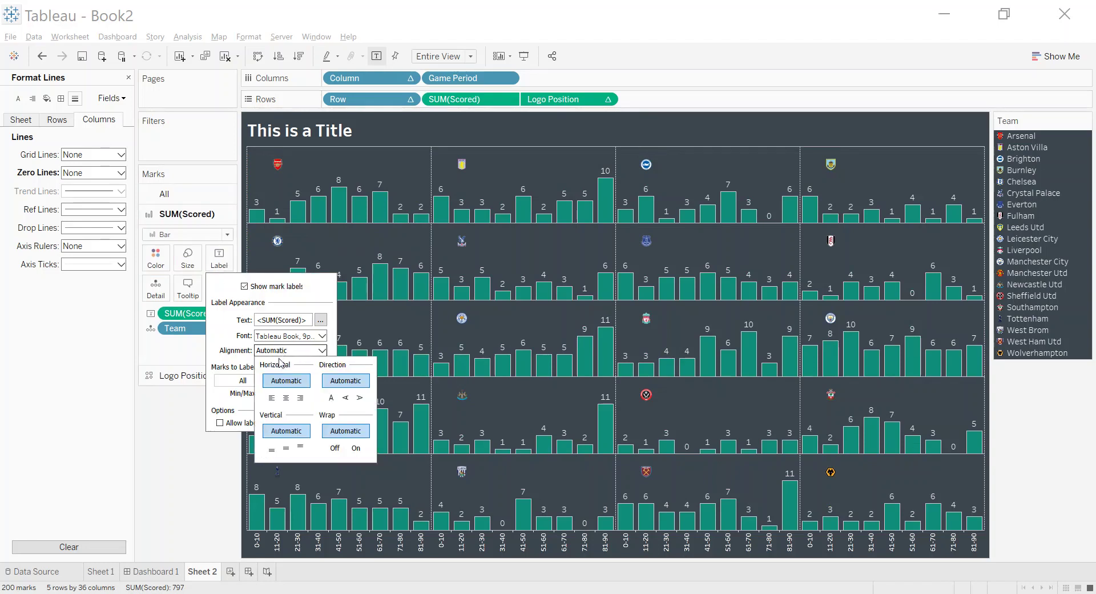
{"action": "left_click", "coordinate": [272, 448]}
{"action": "left_click", "coordinate": [193, 486]}
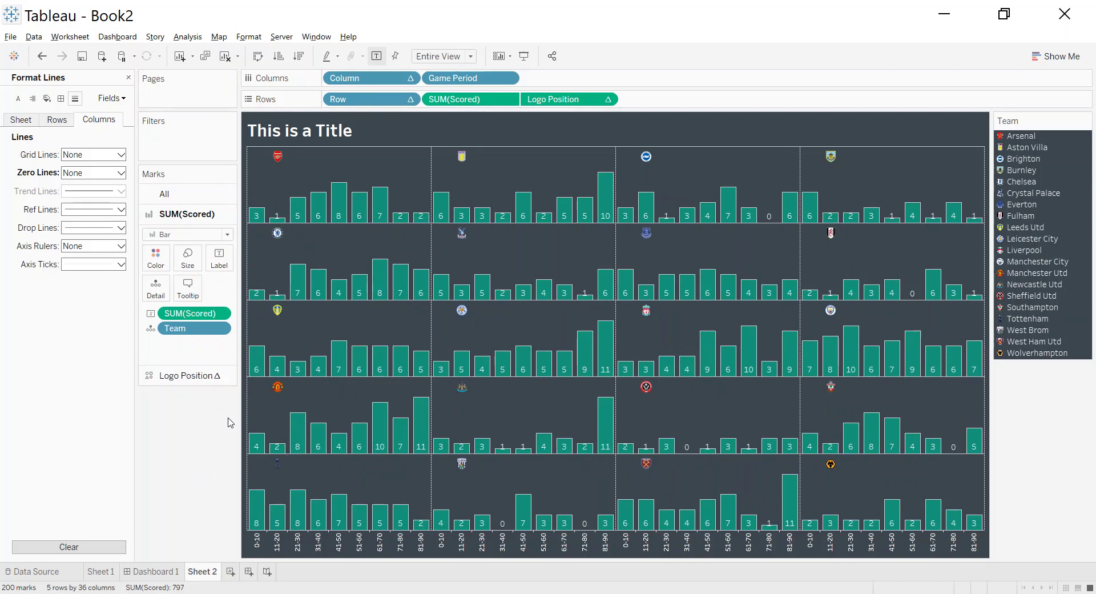
{"action": "left_click_drag", "start_coordinate": [193, 313], "coordinate": [184, 489]}
Show the SUM(Scored) axis header on each row and clear its axis title
{"action": "left_click", "coordinate": [508, 99]}
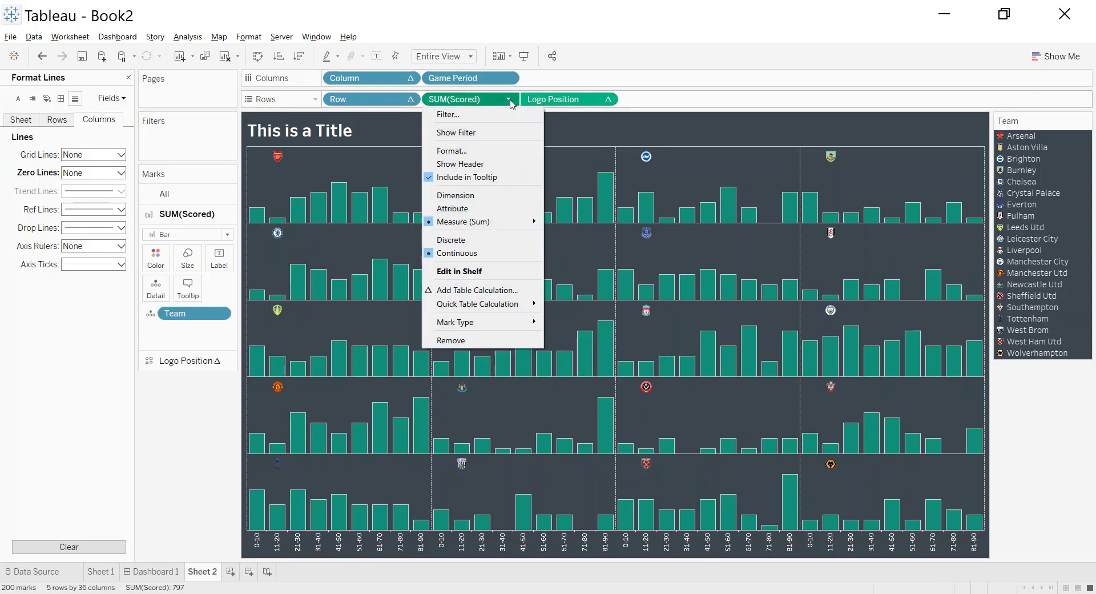
{"action": "left_click", "coordinate": [491, 164]}
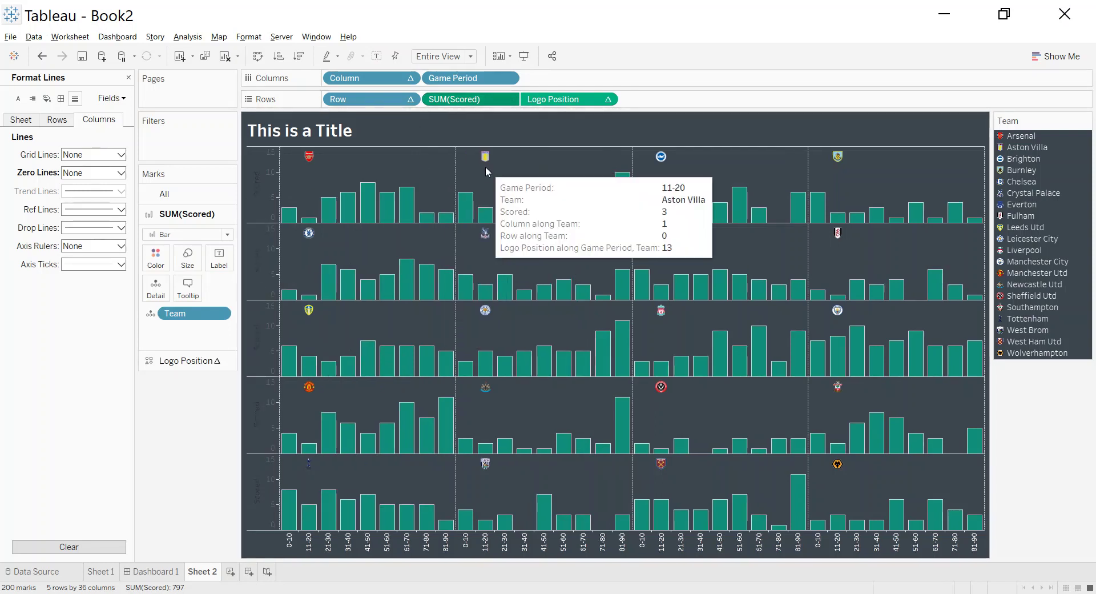
{"action": "double_click", "coordinate": [267, 193]}
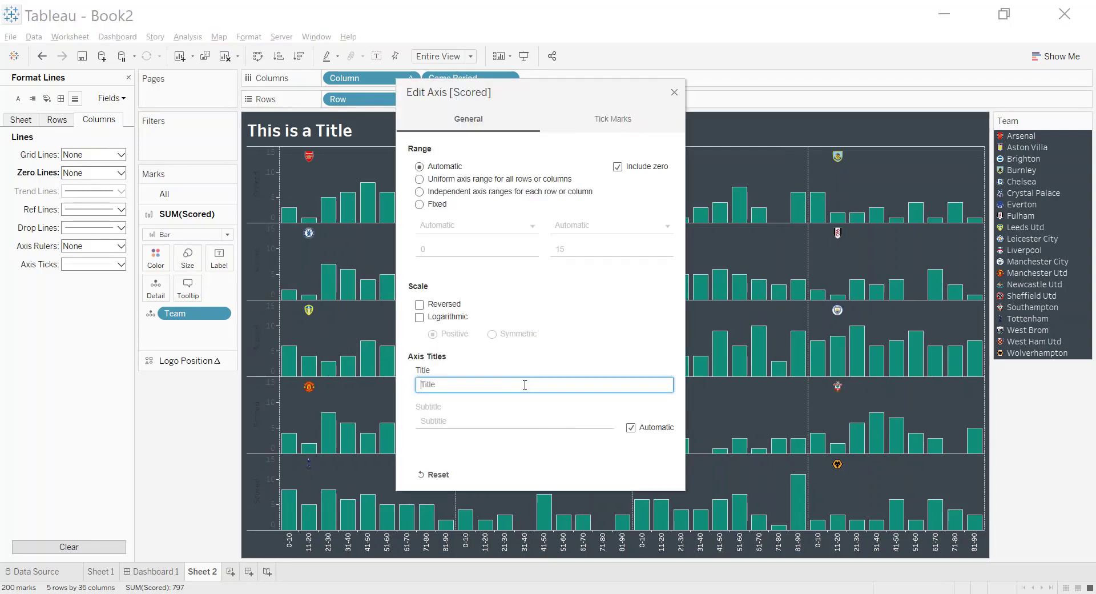
{"action": "left_click", "coordinate": [674, 92]}
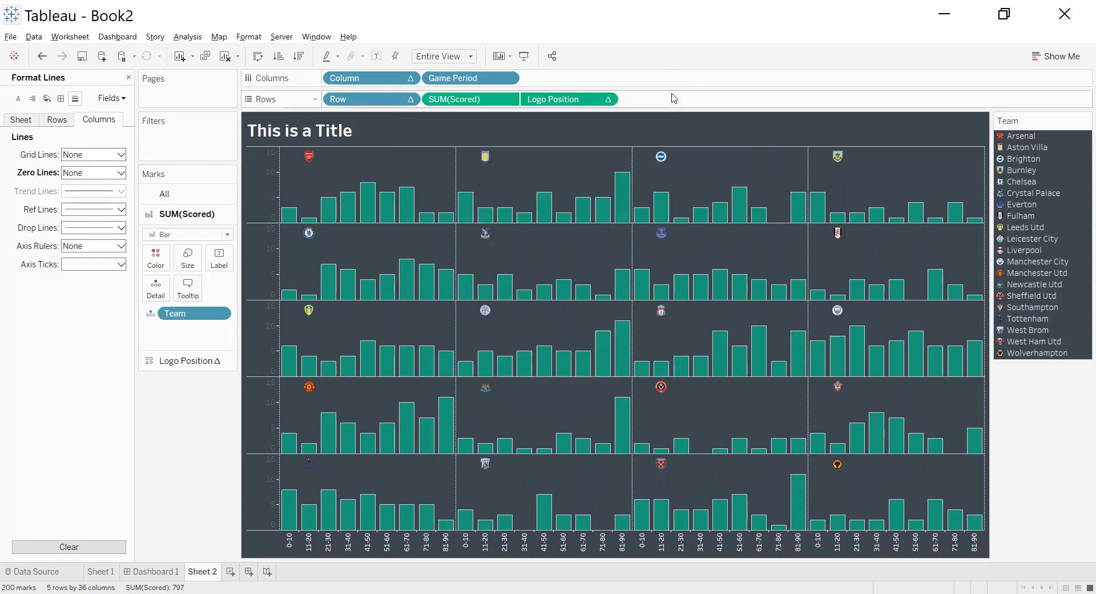
Check the Scored axis font formatting, keeping size 9
{"action": "right_click", "coordinate": [271, 190]}
{"action": "left_click", "coordinate": [304, 290]}
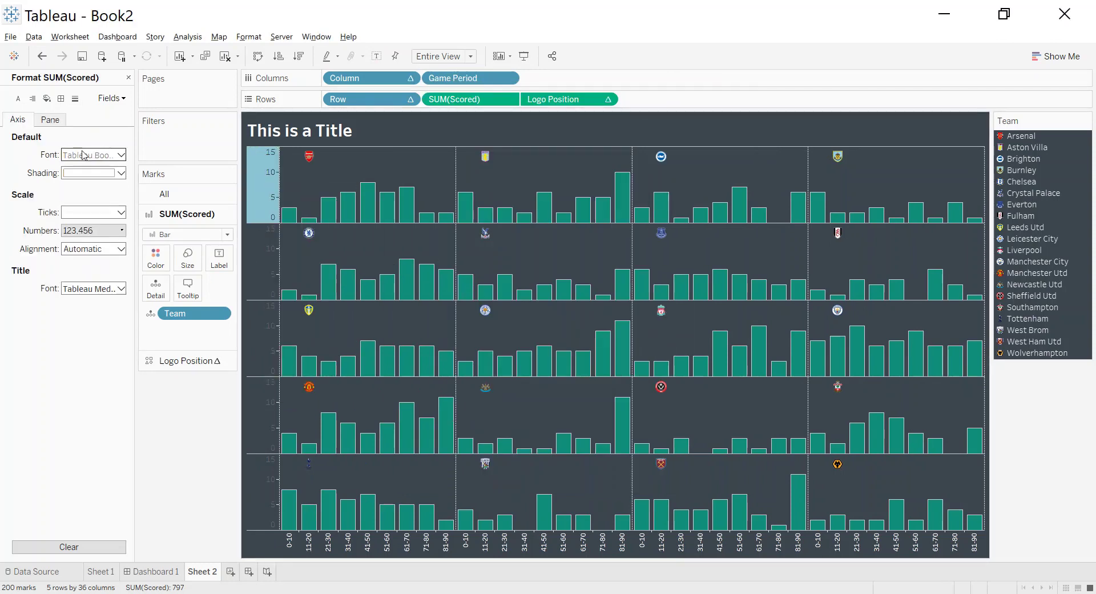
{"action": "left_click", "coordinate": [91, 154]}
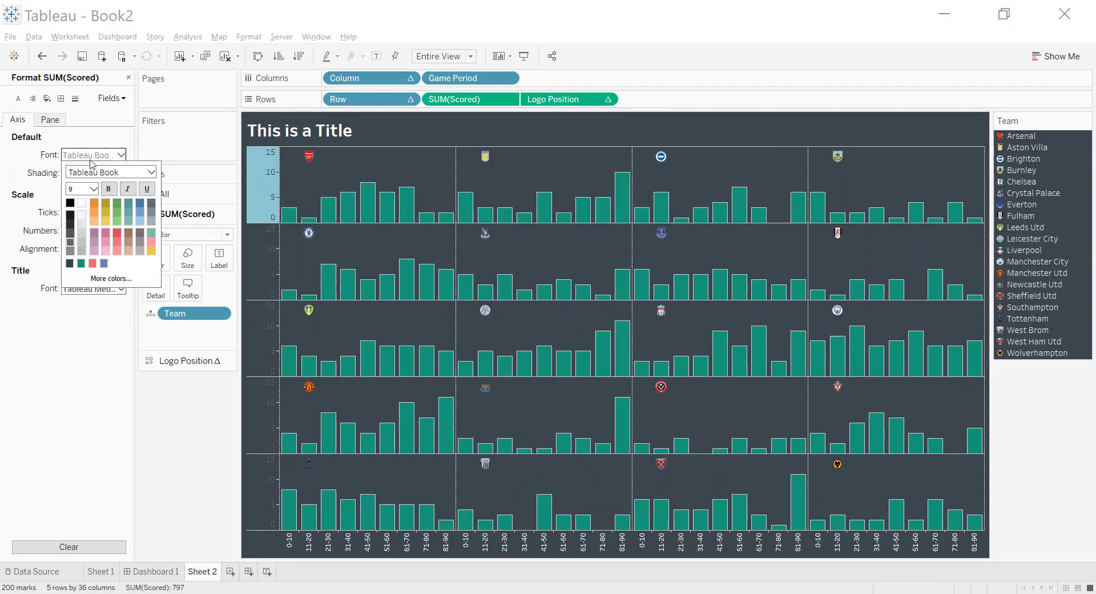
{"action": "left_click", "coordinate": [93, 189]}
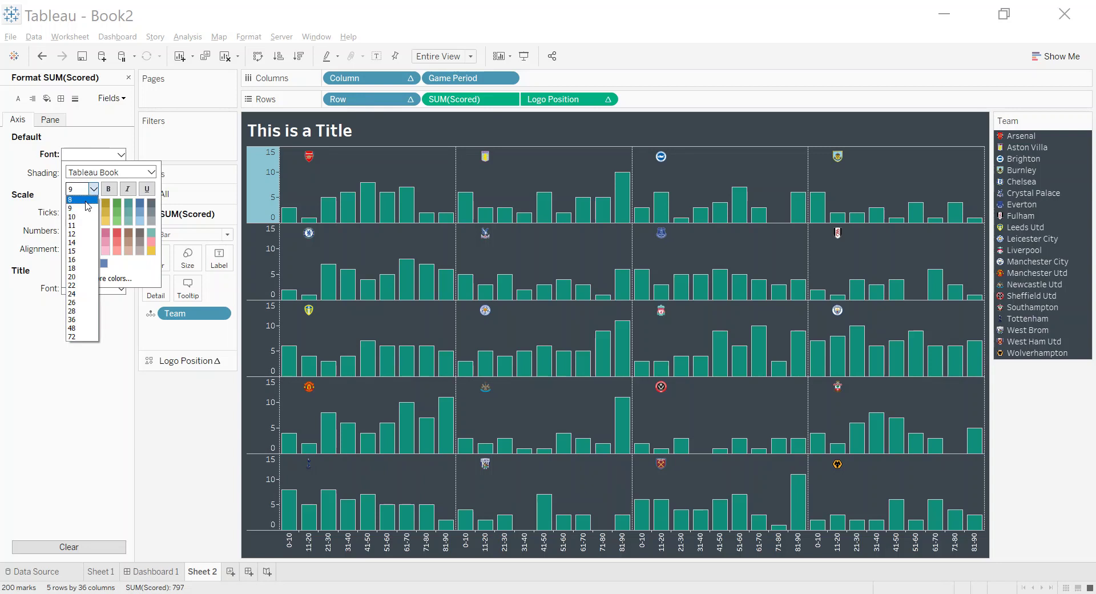
{"action": "left_click", "coordinate": [87, 208]}
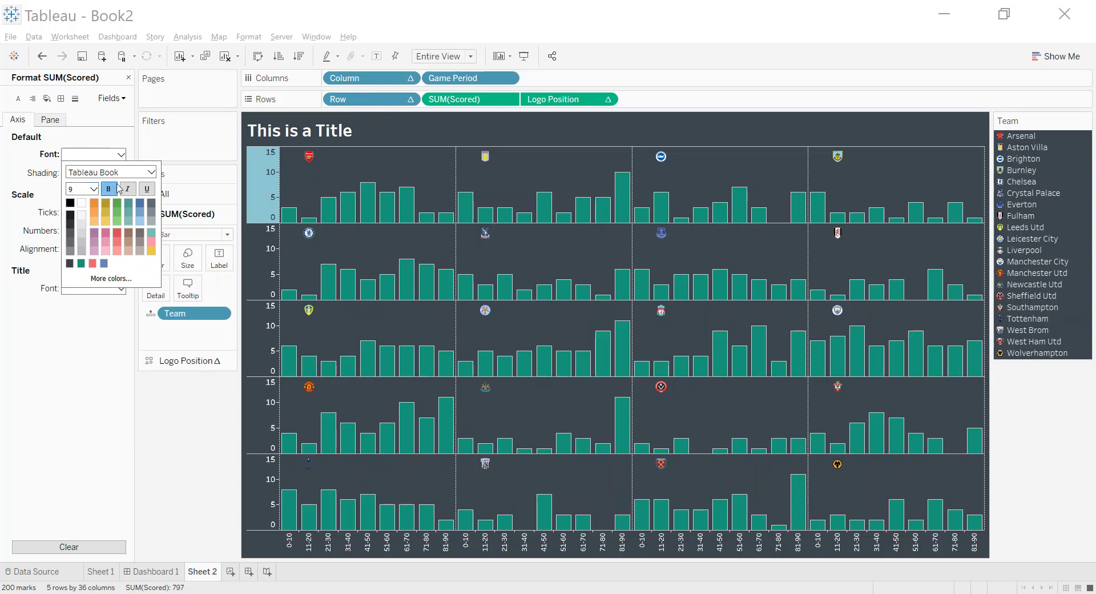
{"action": "left_click", "coordinate": [198, 432]}
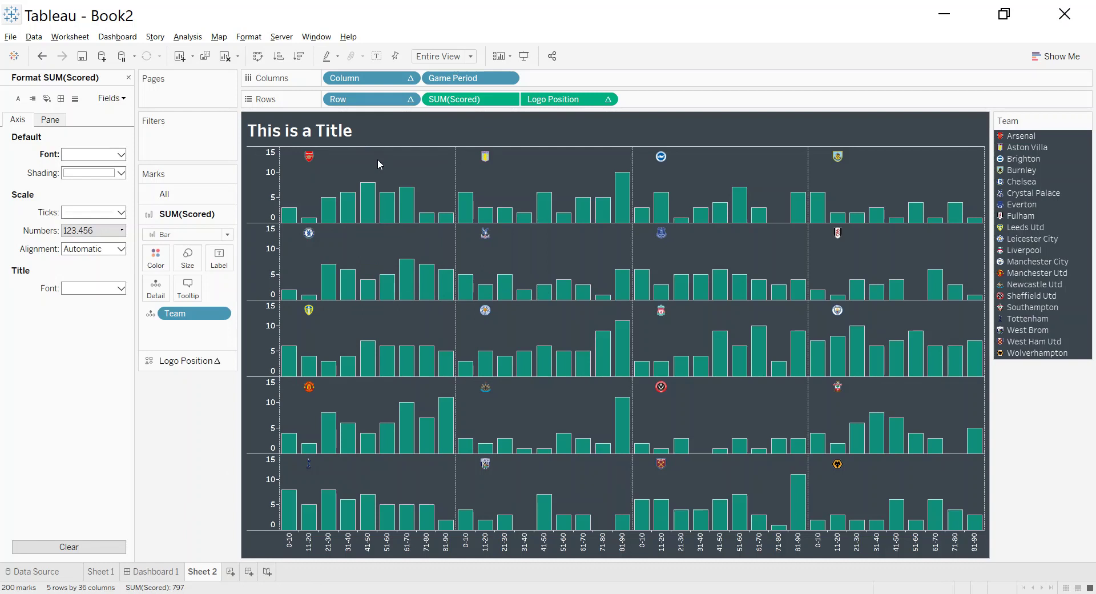
Slightly adjust bar width and enlarge the team logo shapes with the Size slider
{"action": "left_click", "coordinate": [187, 258]}
{"action": "mouse_move", "coordinate": [255, 288]}
{"action": "left_mouse_down"}
{"action": "mouse_move", "coordinate": [269, 289]}
{"action": "mouse_move", "coordinate": [247, 291]}
{"action": "left_mouse_up"}
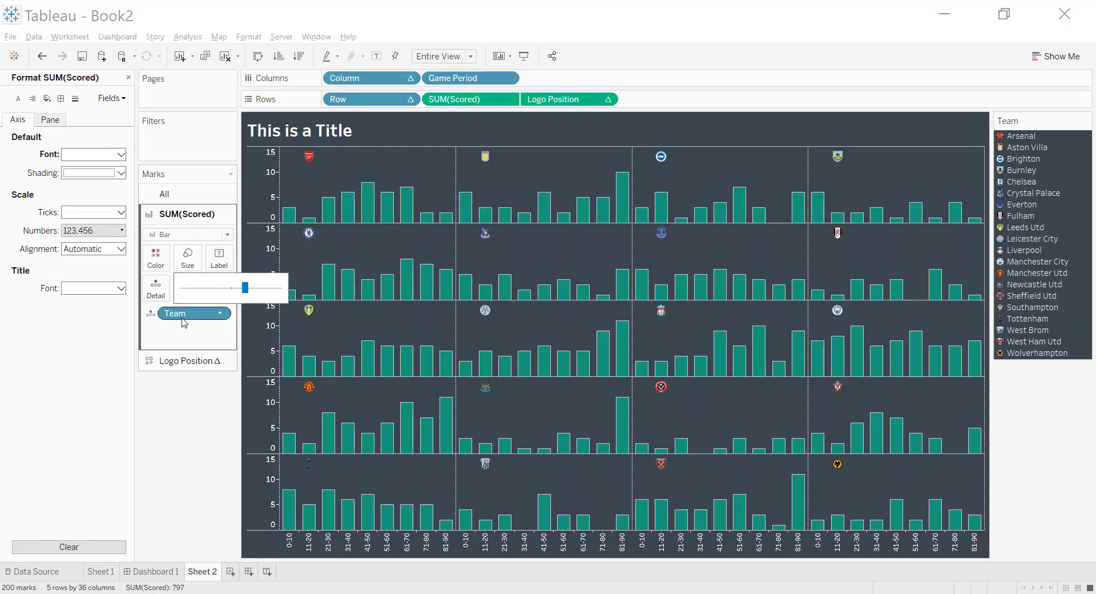
{"action": "left_click", "coordinate": [184, 360]}
{"action": "left_click", "coordinate": [189, 282]}
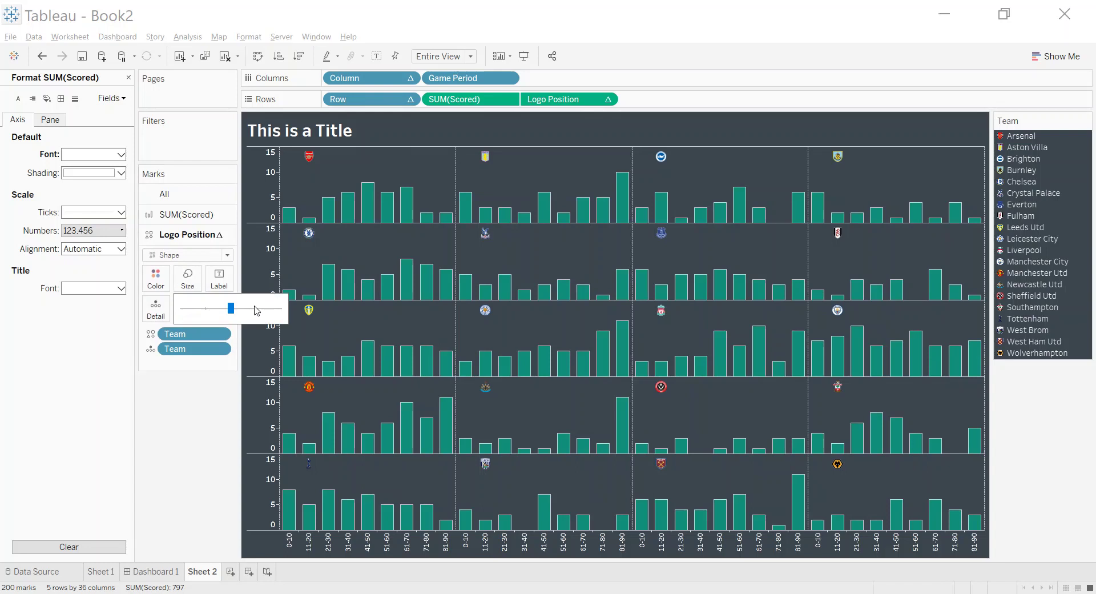
{"action": "left_click_drag", "start_coordinate": [255, 309], "coordinate": [258, 310]}
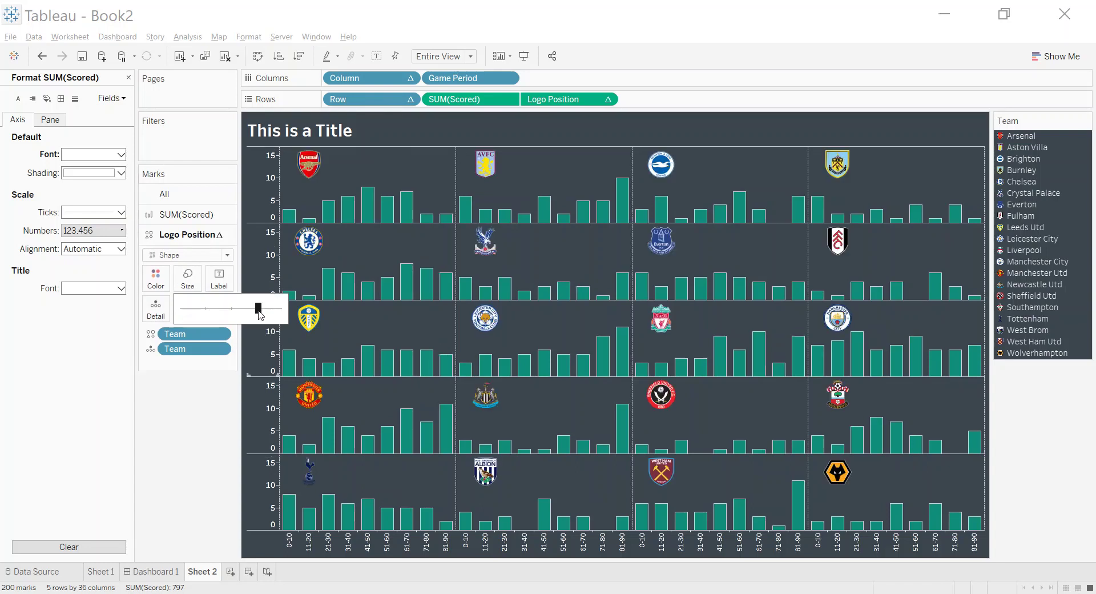
{"action": "left_click", "coordinate": [216, 459]}
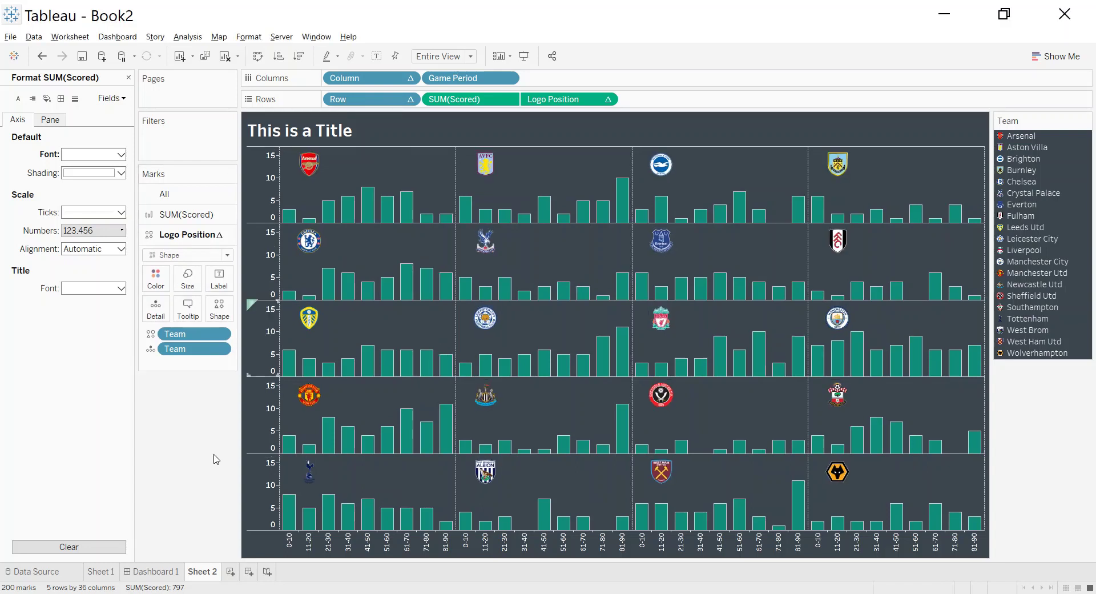